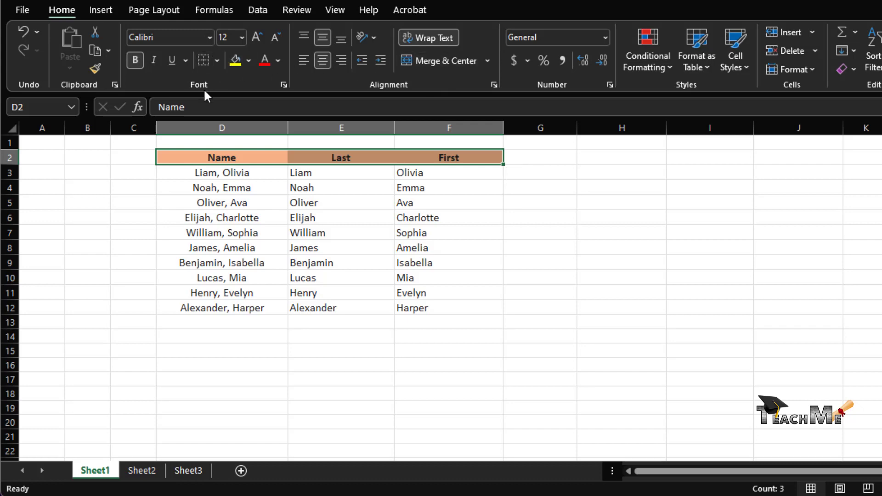
Step: Try All Borders on the header cells D2:F2 and undo it
{"action": "left_click", "coordinate": [217, 60]}
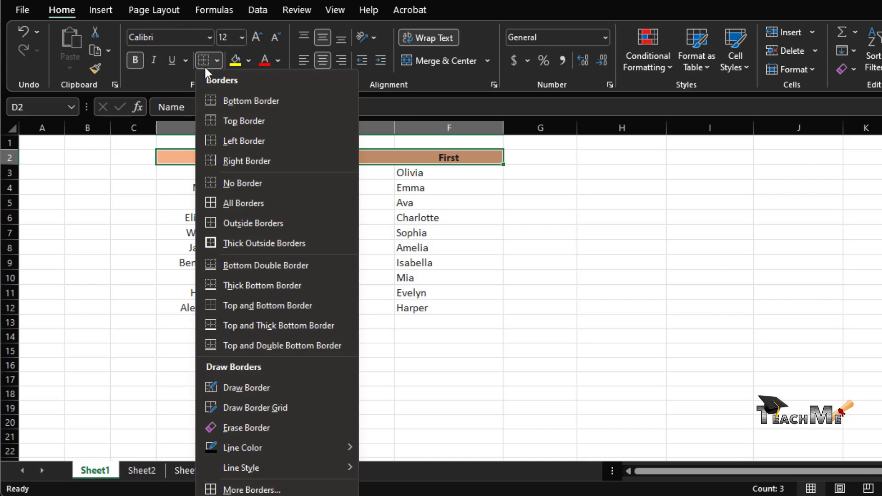
{"action": "left_click", "coordinate": [247, 199]}
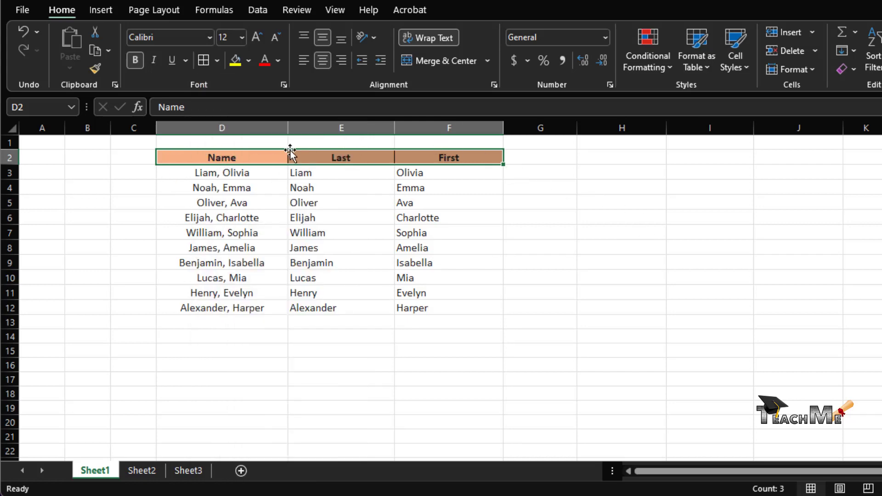
{"action": "left_click", "coordinate": [545, 235]}
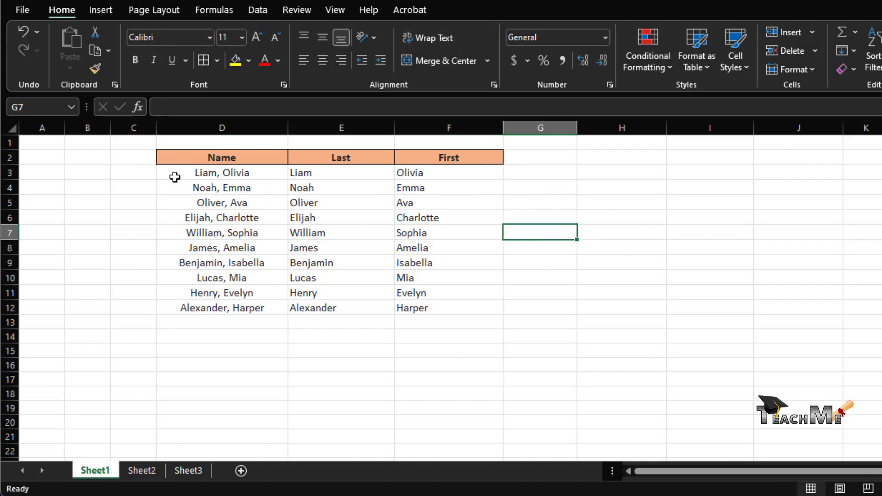
{"action": "key", "text": "ctrl+z"}
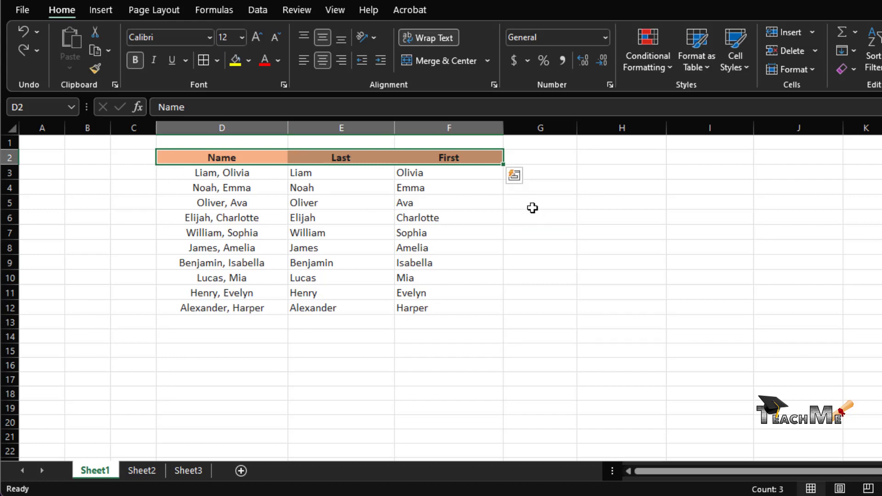
Step: Apply Outside Borders to the header cells D2:F2
{"action": "left_click", "coordinate": [219, 61]}
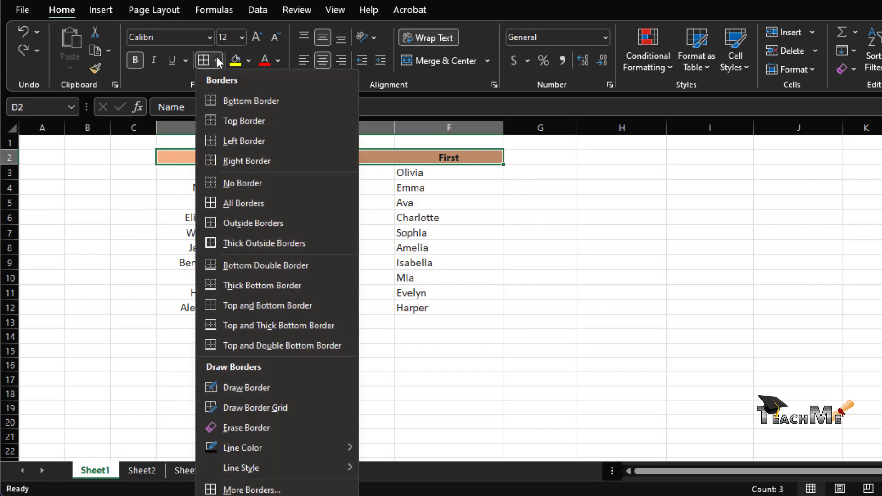
{"action": "left_click", "coordinate": [276, 224]}
{"action": "left_click", "coordinate": [448, 246]}
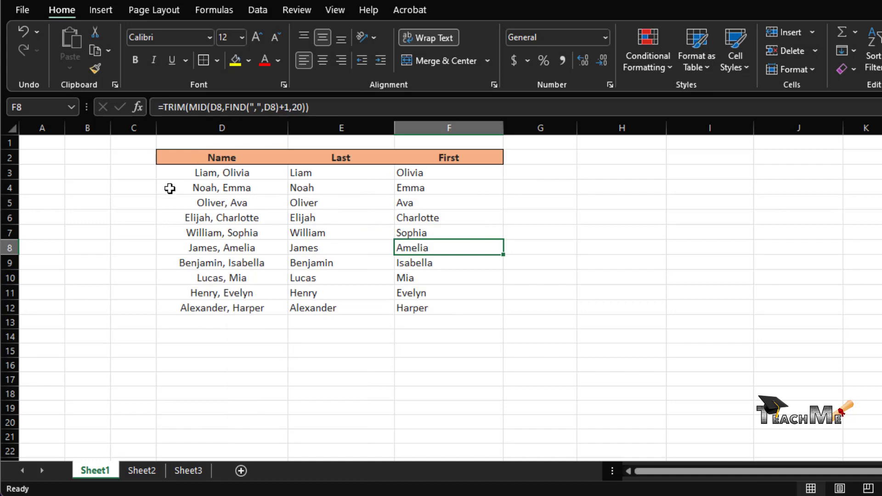
Step: Apply Outside Borders to the data cells D3:F12 below the header
{"action": "left_click_drag", "start_coordinate": [191, 174], "coordinate": [459, 312]}
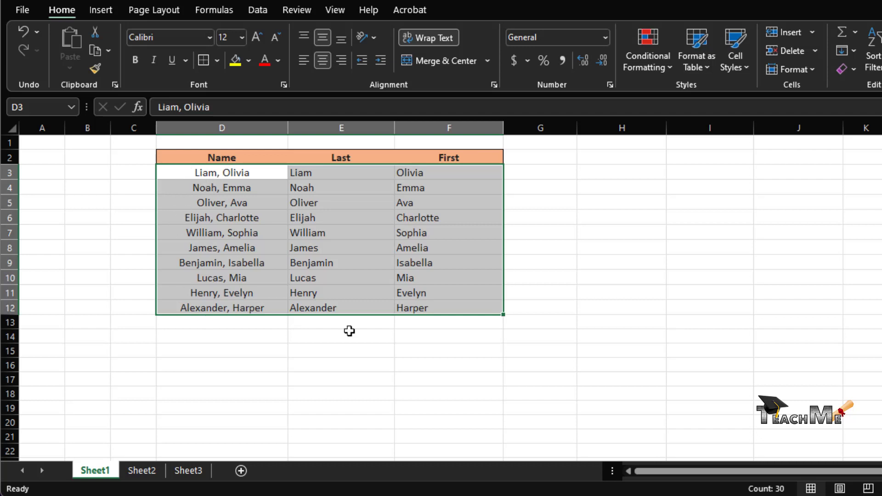
{"action": "left_click", "coordinate": [203, 60]}
{"action": "left_click", "coordinate": [583, 202]}
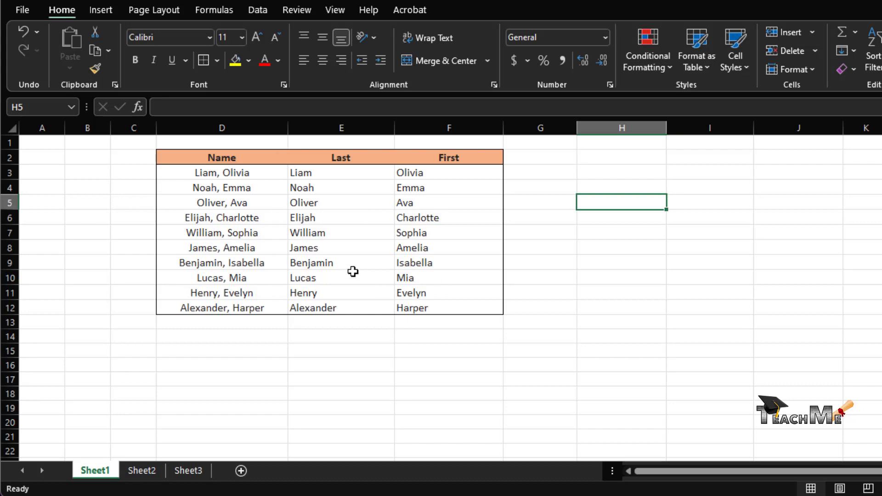
Step: Apply All Borders to the whole table, cells D2:F12
{"action": "left_click", "coordinate": [224, 161]}
{"action": "left_click_drag", "start_coordinate": [223, 161], "coordinate": [469, 309]}
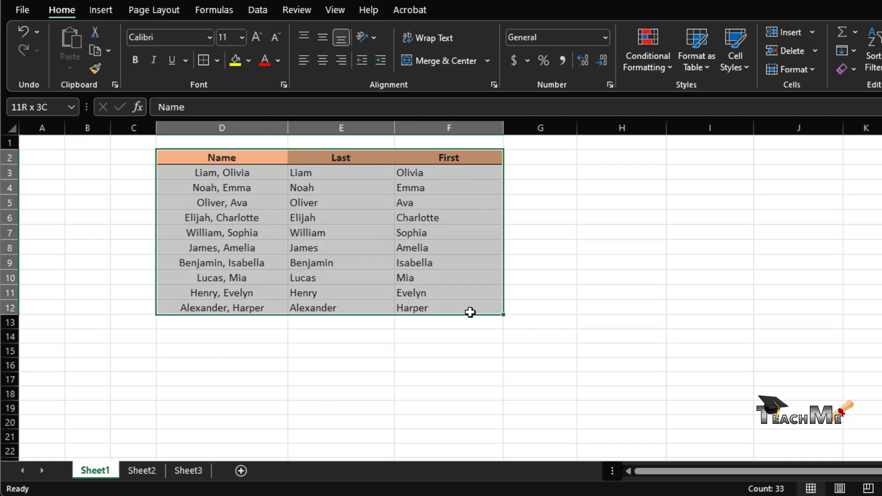
{"action": "left_click", "coordinate": [219, 60]}
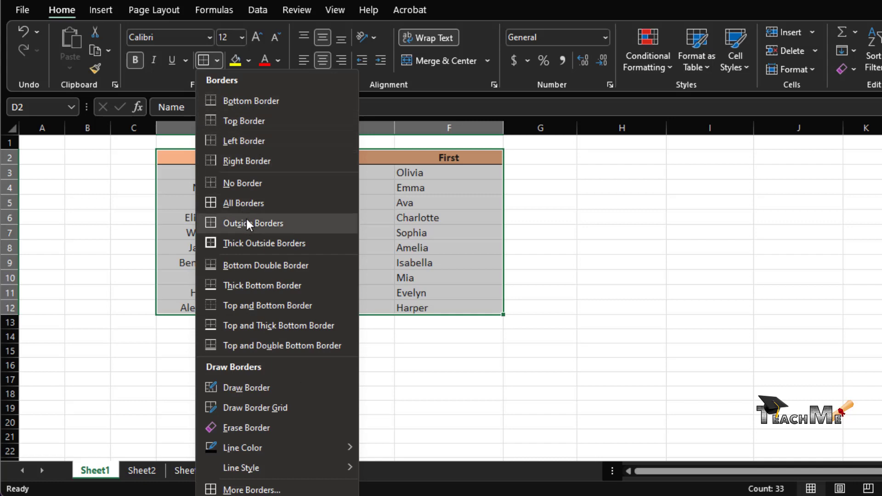
{"action": "left_click", "coordinate": [254, 205]}
{"action": "left_click", "coordinate": [572, 261]}
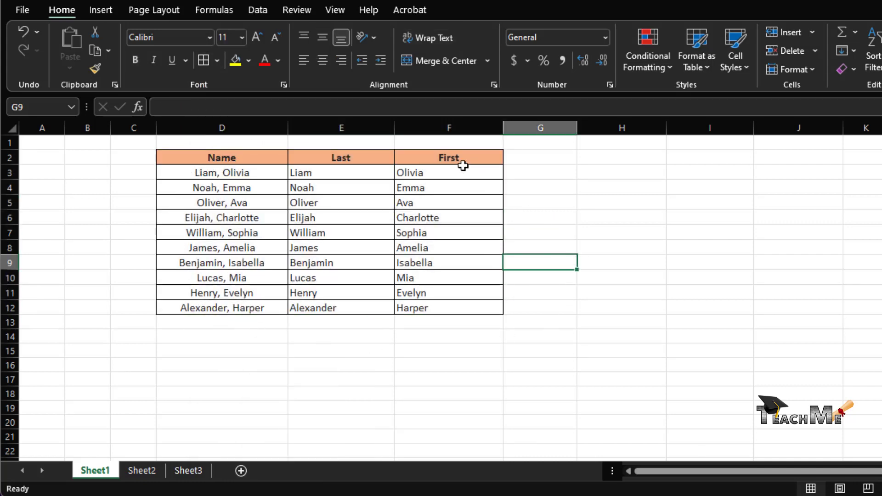
Step: Apply Thick Outside Borders around the whole table, cells D2:F12
{"action": "left_click", "coordinate": [204, 148]}
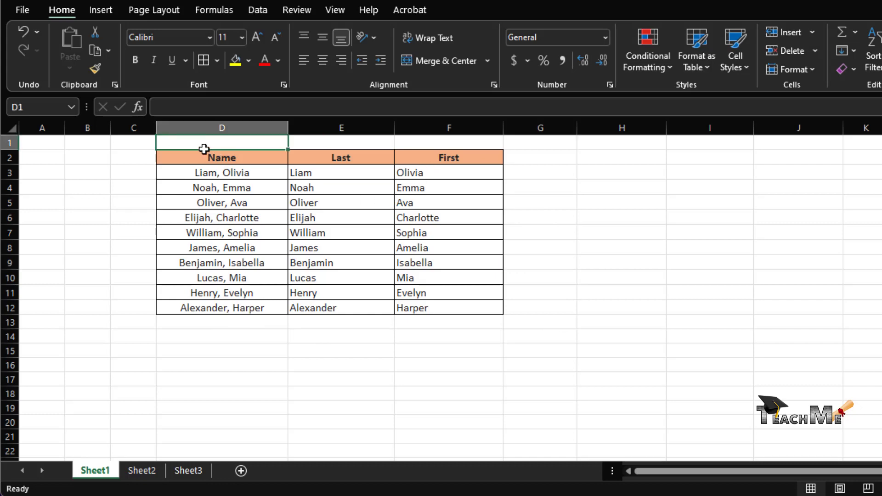
{"action": "left_click_drag", "start_coordinate": [194, 157], "coordinate": [424, 159]}
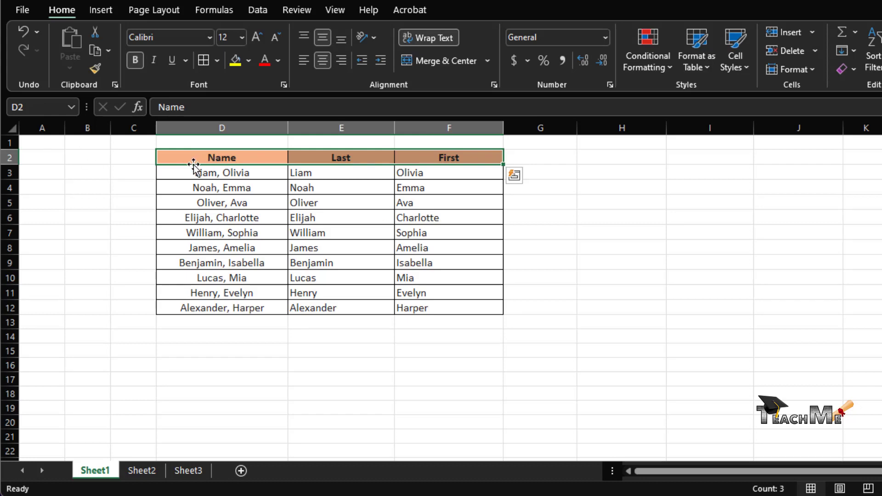
{"action": "left_click_drag", "start_coordinate": [189, 159], "coordinate": [447, 307]}
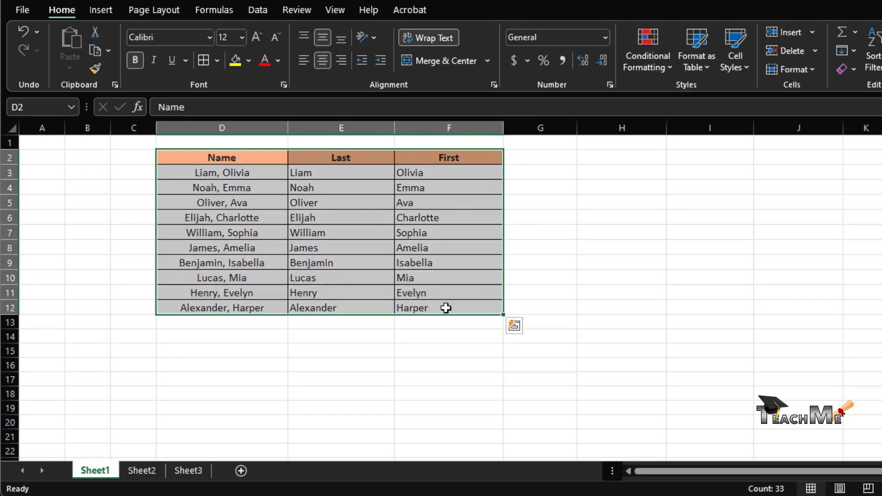
{"action": "left_click", "coordinate": [217, 61]}
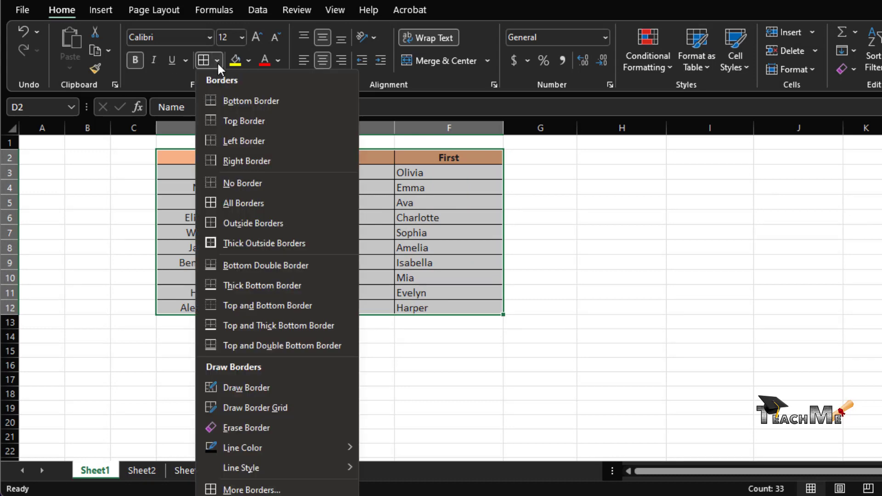
{"action": "left_click", "coordinate": [279, 249]}
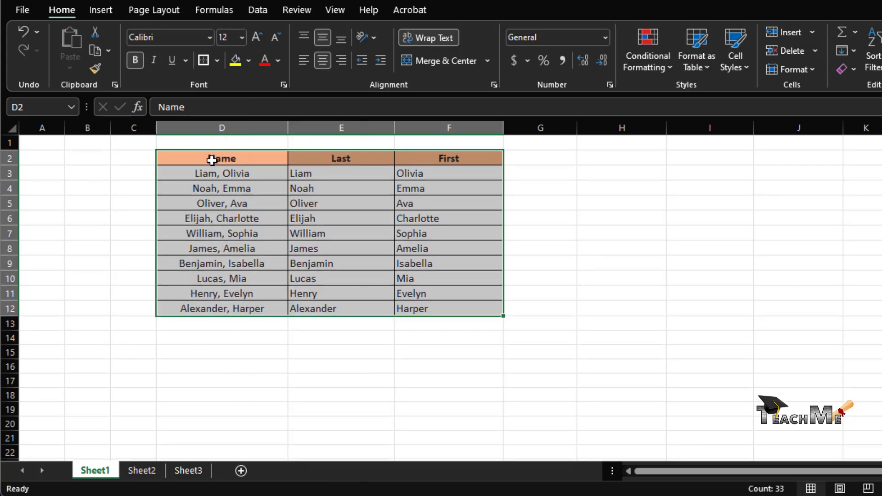
Step: Apply Thick Outside Borders around the header row, cells D2:F2
{"action": "left_click_drag", "start_coordinate": [212, 160], "coordinate": [453, 154]}
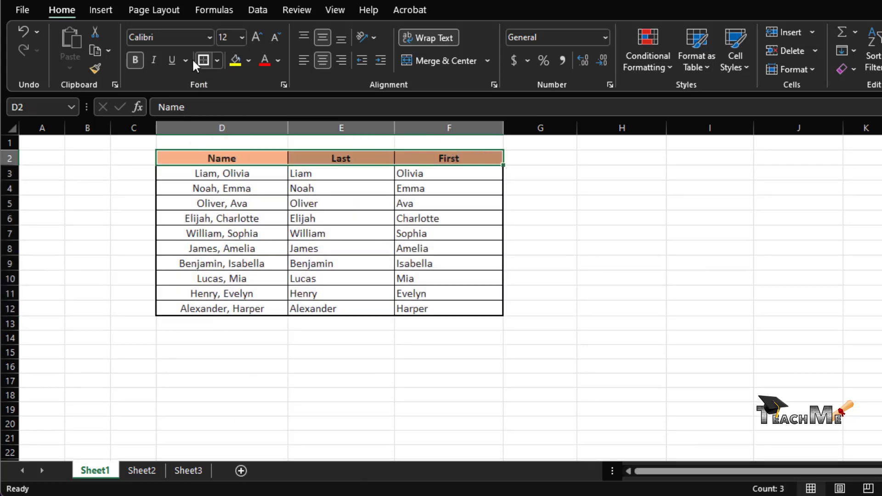
{"action": "left_click", "coordinate": [205, 57]}
{"action": "left_click", "coordinate": [585, 203]}
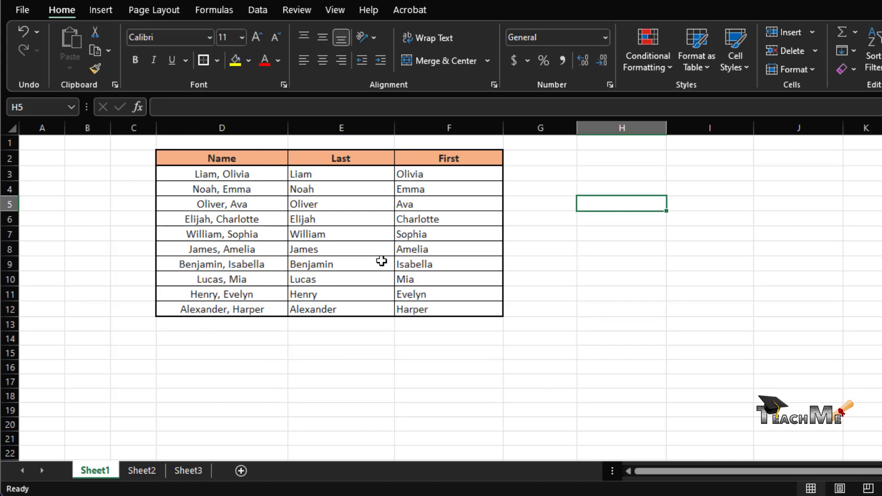
Step: Try No Border on cell E6, check its edges against the neighbouring cells, and undo the change
{"action": "left_click", "coordinate": [315, 220]}
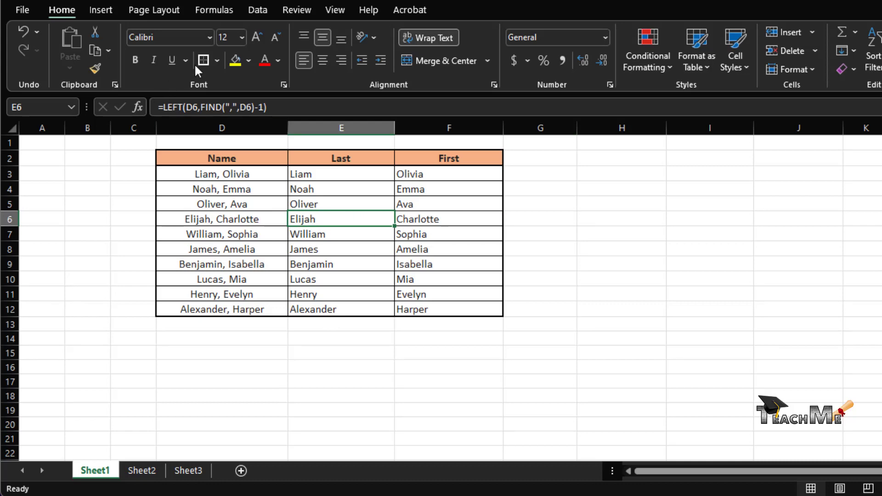
{"action": "left_click", "coordinate": [218, 60]}
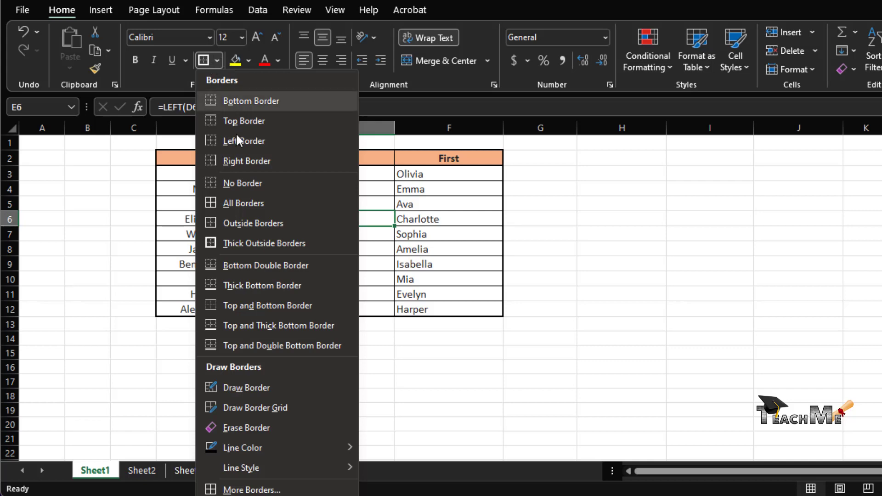
{"action": "left_click", "coordinate": [249, 184]}
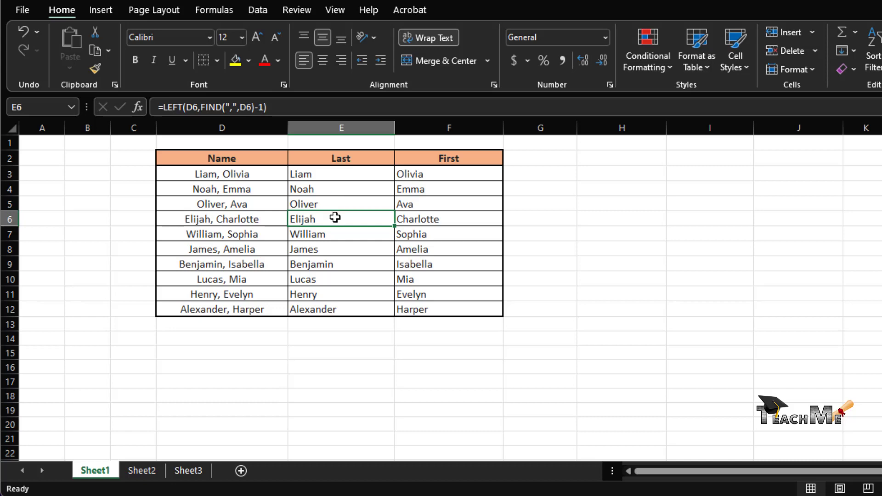
{"action": "left_click", "coordinate": [544, 223]}
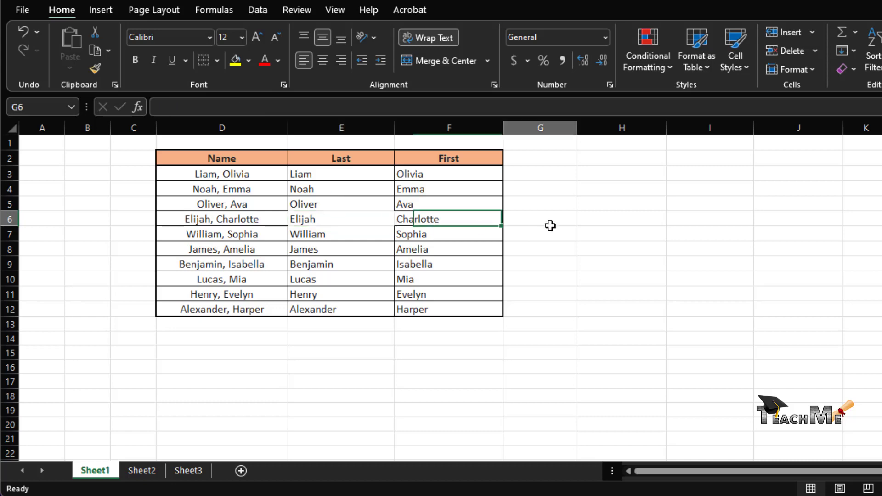
{"action": "left_click", "coordinate": [310, 208]}
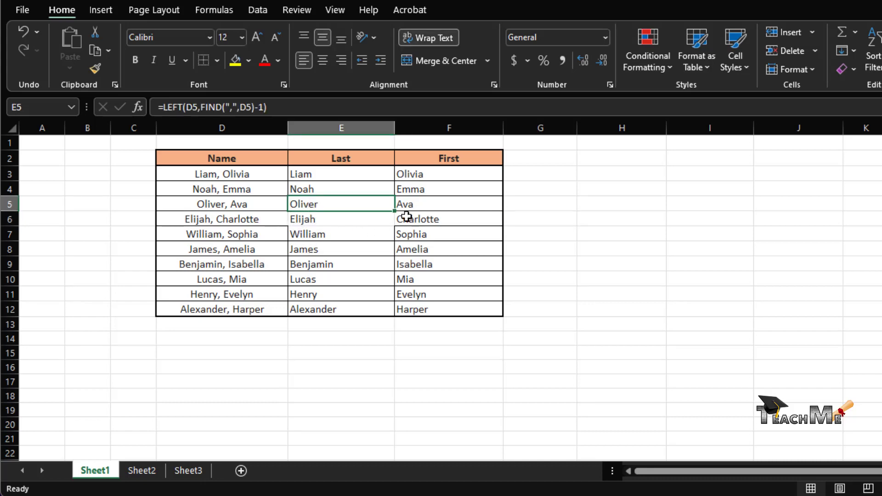
{"action": "left_click", "coordinate": [331, 220]}
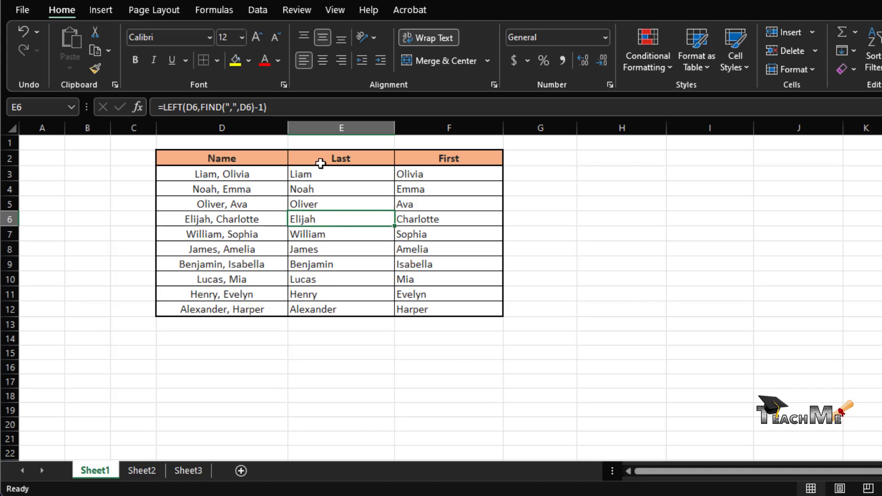
{"action": "left_click", "coordinate": [566, 219]}
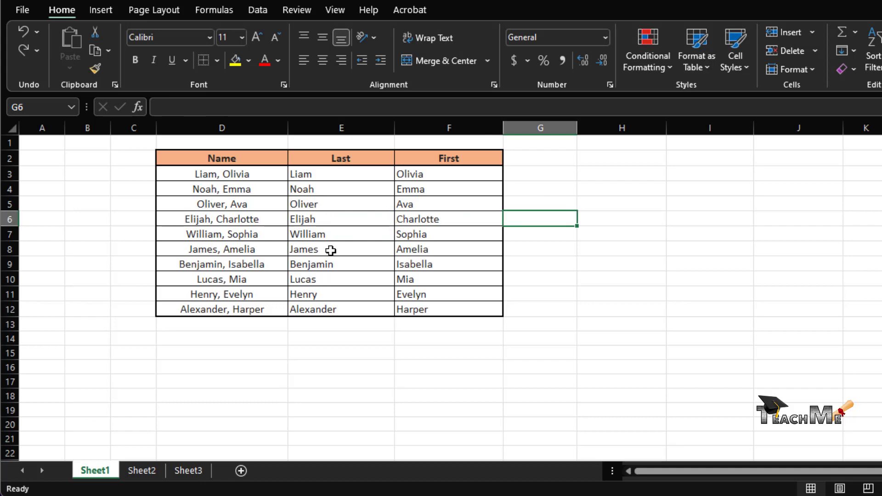
{"action": "left_click", "coordinate": [303, 220]}
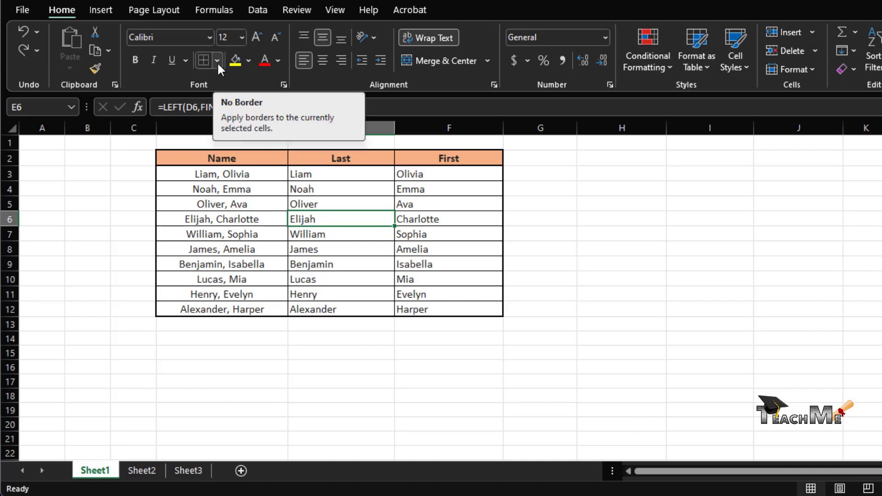
{"action": "left_click", "coordinate": [348, 330]}
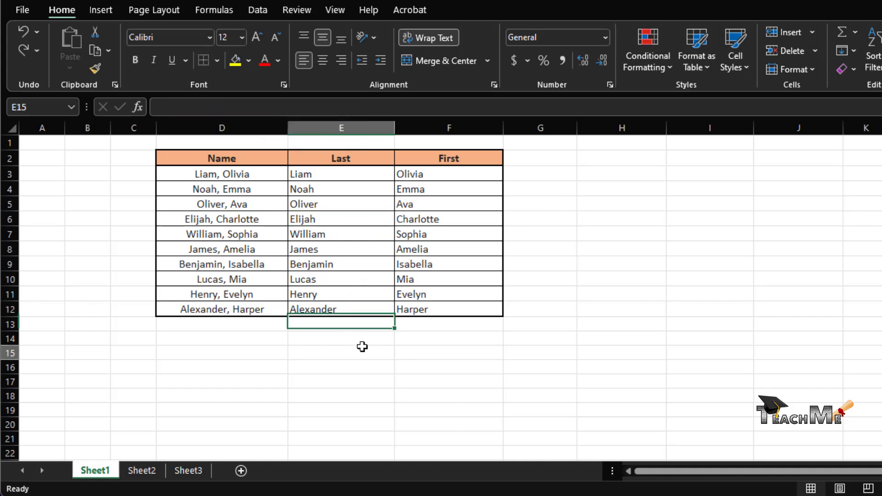
{"action": "left_click", "coordinate": [361, 349]}
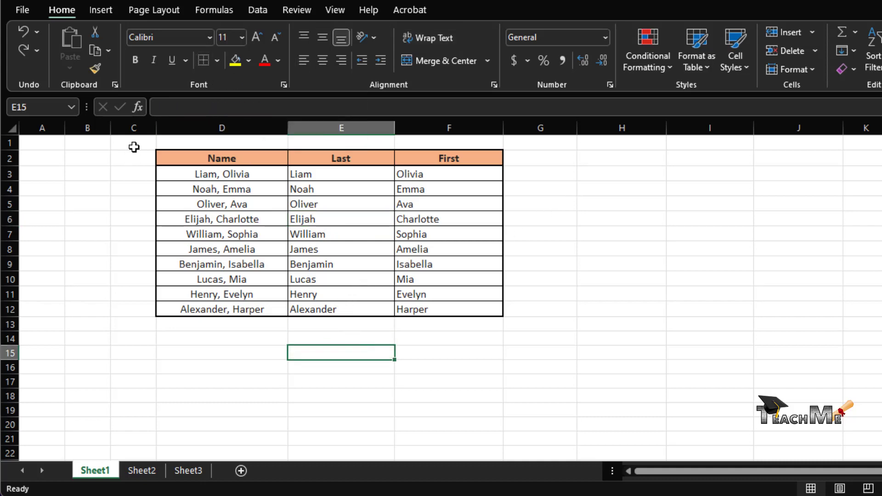
Step: Erase border lines at cell E7 with the Erase Border tool and exit the tool
{"action": "left_click", "coordinate": [217, 62]}
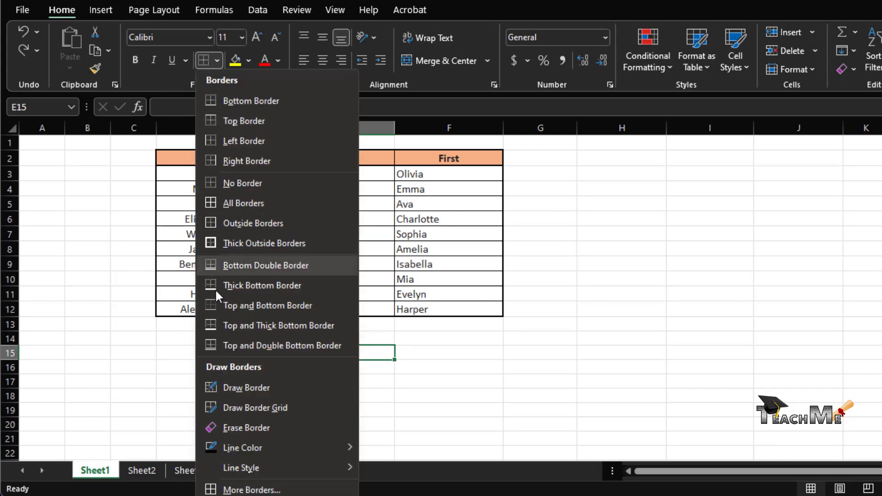
{"action": "left_click", "coordinate": [246, 428]}
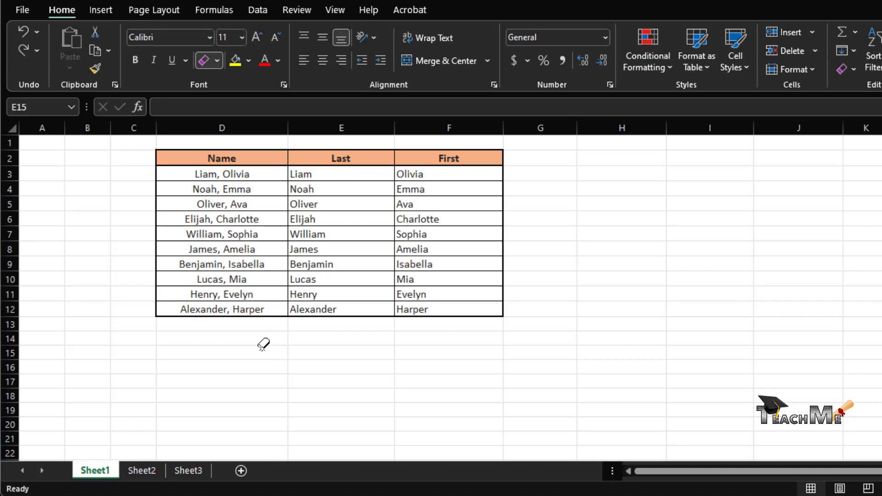
{"action": "left_click", "coordinate": [334, 241]}
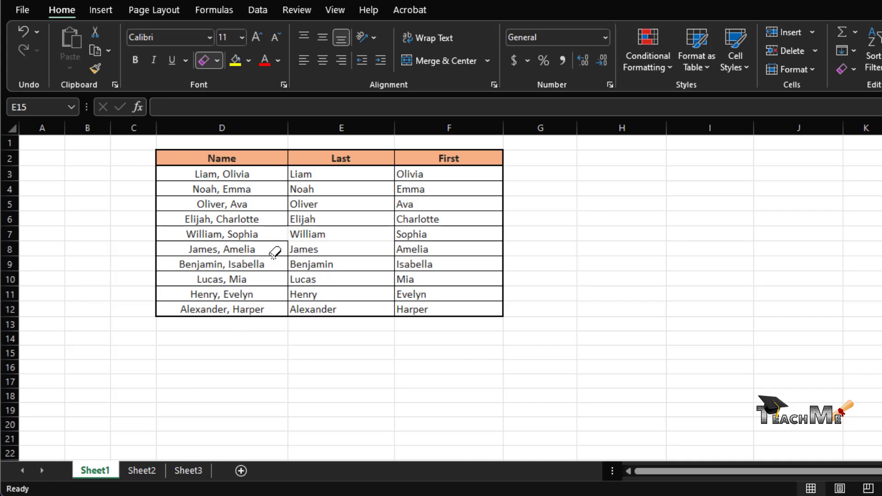
{"action": "left_click", "coordinate": [217, 60]}
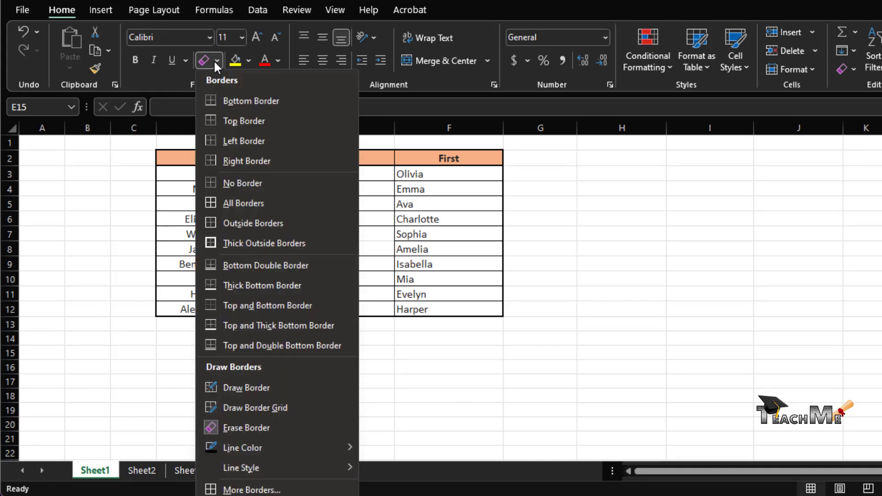
{"action": "left_click", "coordinate": [214, 60]}
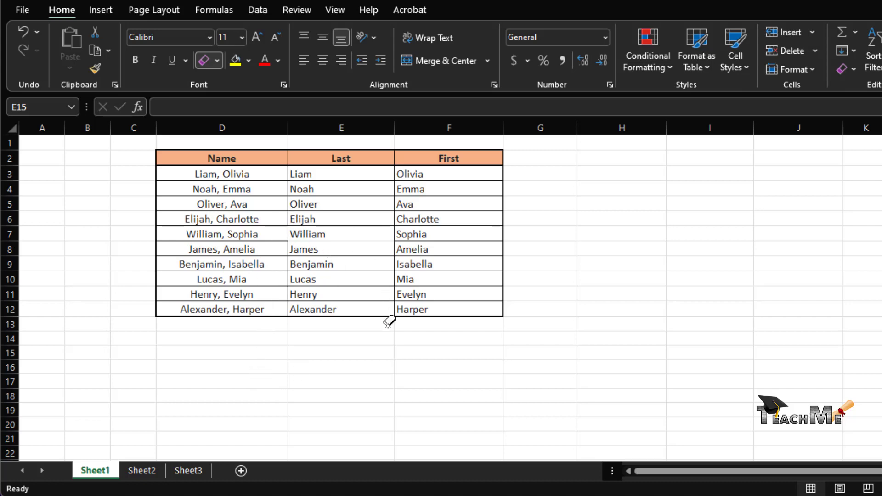
{"action": "key", "text": "Escape"}
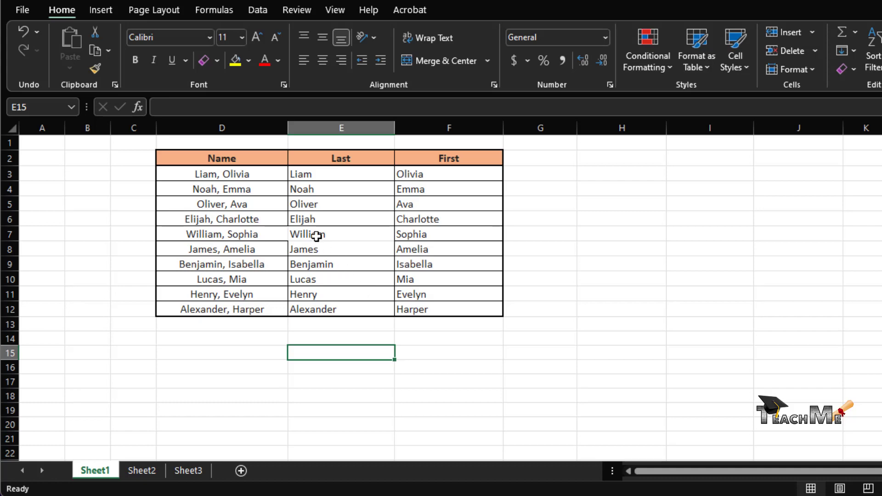
Step: Try All Borders on cells D7:E8, check the table's outer edge beside them, and undo the change
{"action": "left_click_drag", "start_coordinate": [263, 230], "coordinate": [329, 254]}
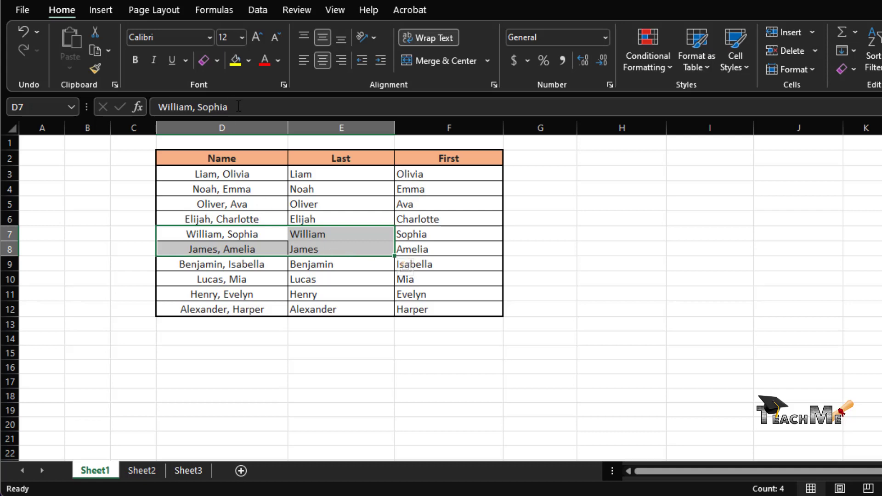
{"action": "left_click", "coordinate": [241, 266]}
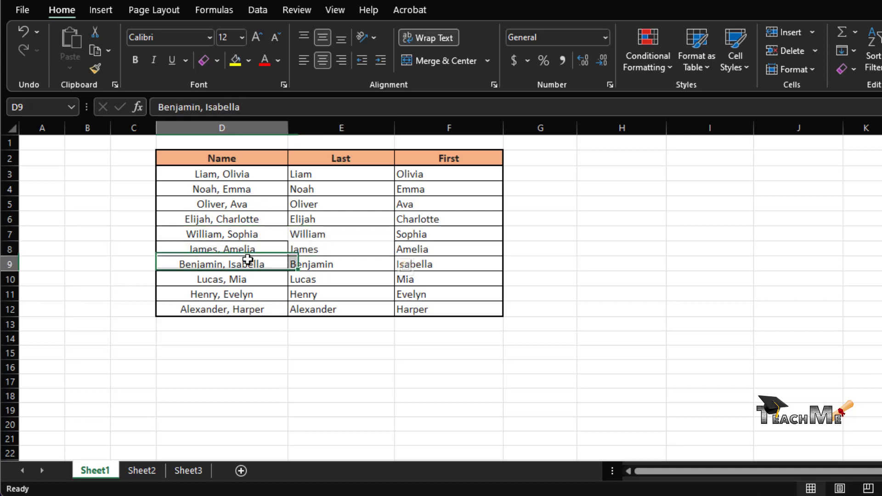
{"action": "left_click_drag", "start_coordinate": [229, 232], "coordinate": [296, 257]}
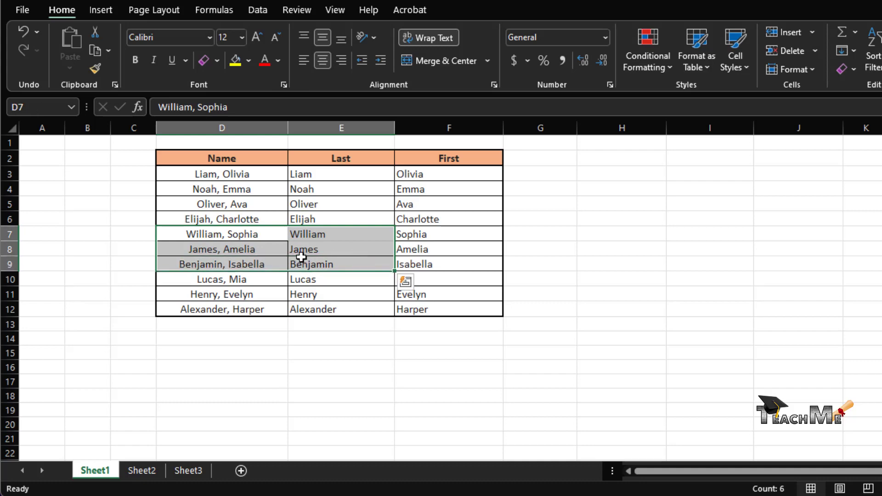
{"action": "left_click_drag", "start_coordinate": [242, 232], "coordinate": [350, 252]}
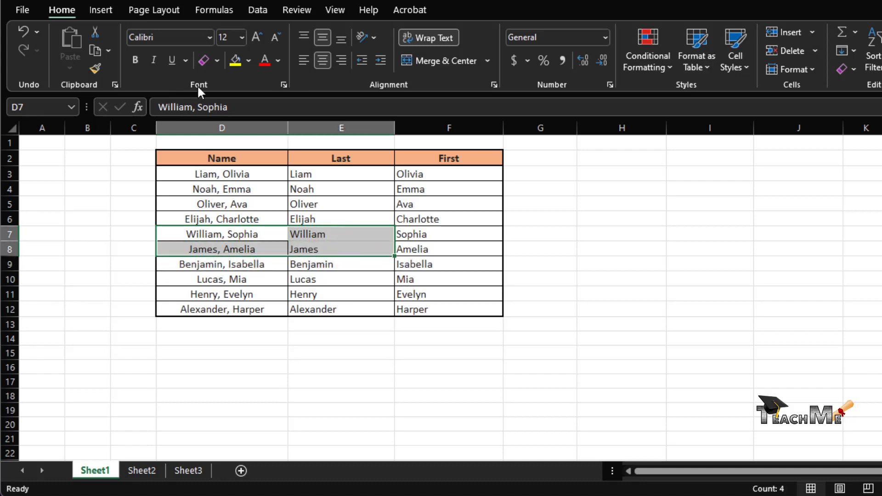
{"action": "left_click", "coordinate": [217, 61]}
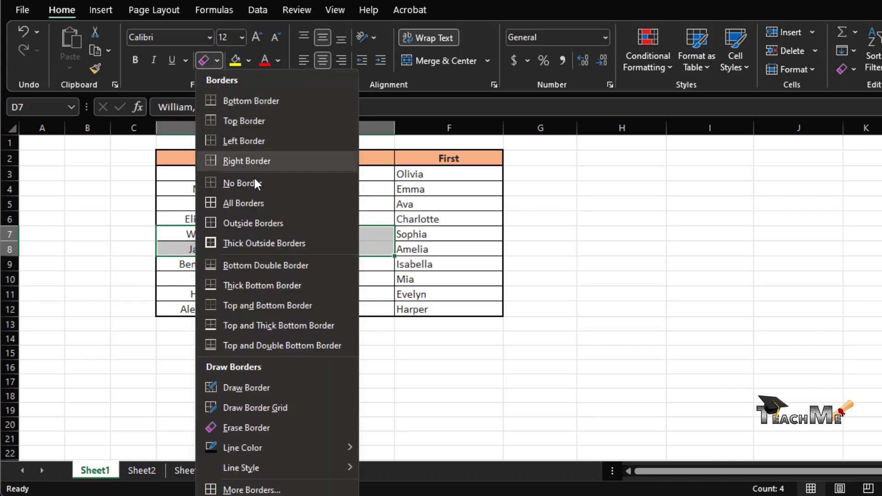
{"action": "left_click", "coordinate": [260, 203]}
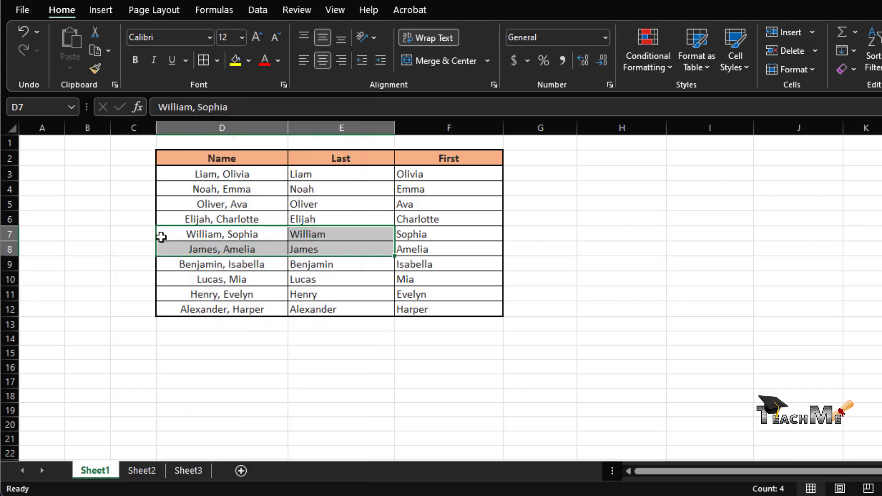
{"action": "left_click", "coordinate": [112, 245]}
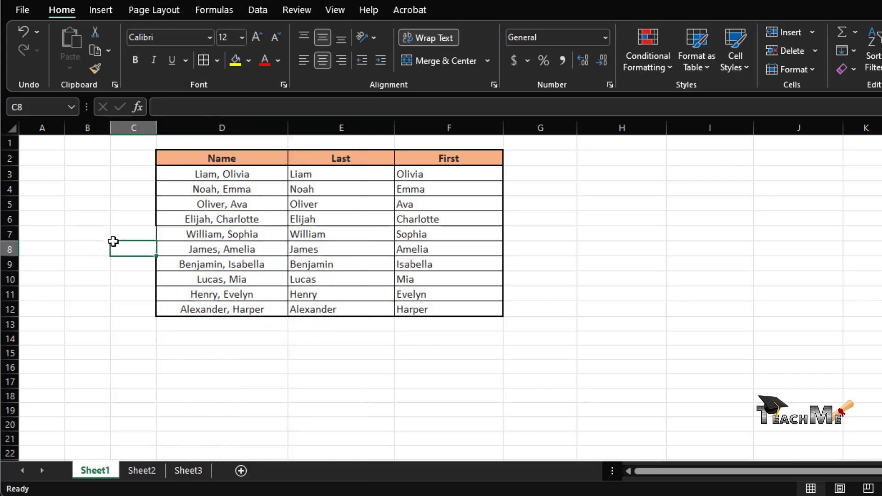
{"action": "left_click", "coordinate": [121, 297]}
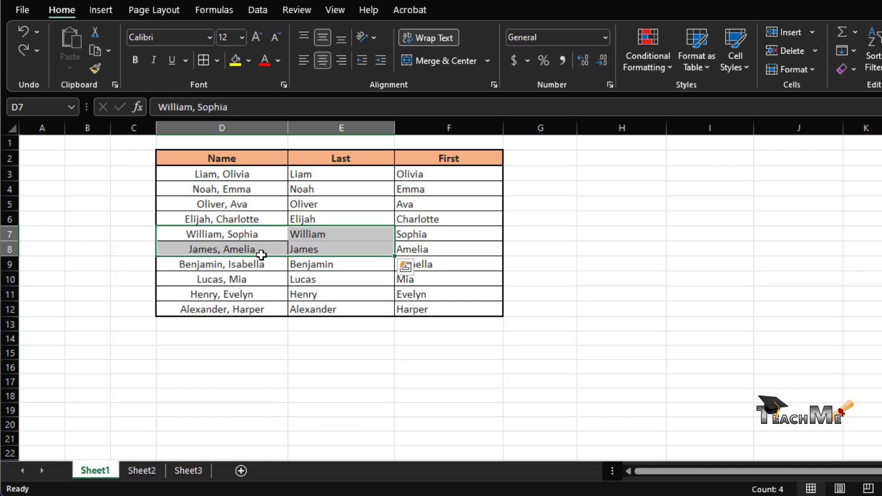
Step: Restore the erased lines around cell E7 by applying All Borders to that cell only
{"action": "left_click", "coordinate": [302, 235]}
{"action": "left_click_drag", "start_coordinate": [300, 233], "coordinate": [321, 274]}
{"action": "left_click", "coordinate": [300, 291]}
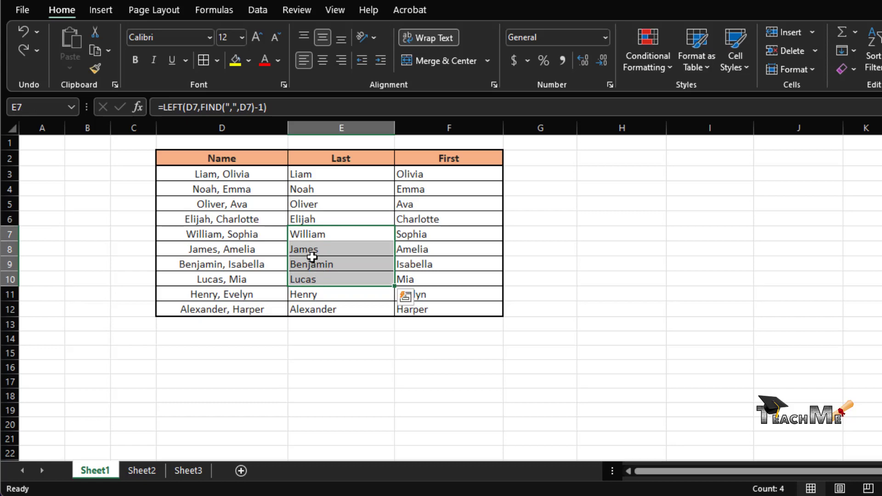
{"action": "left_click", "coordinate": [309, 260]}
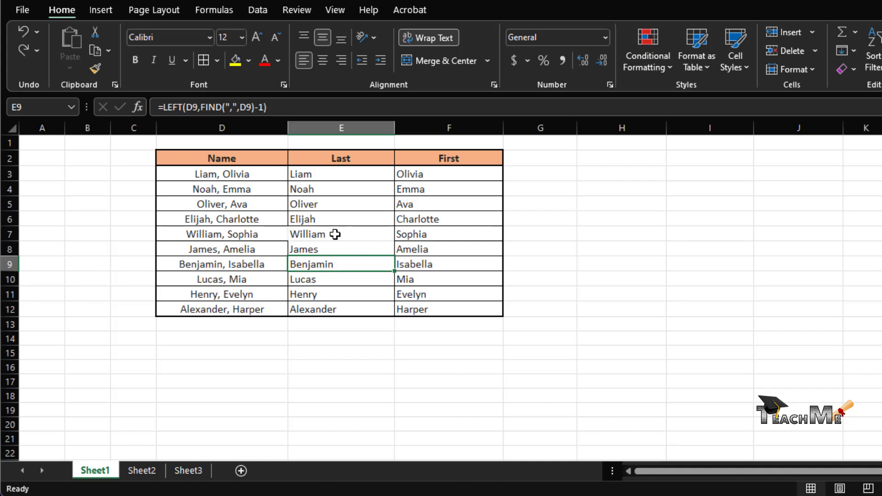
{"action": "left_click", "coordinate": [316, 234]}
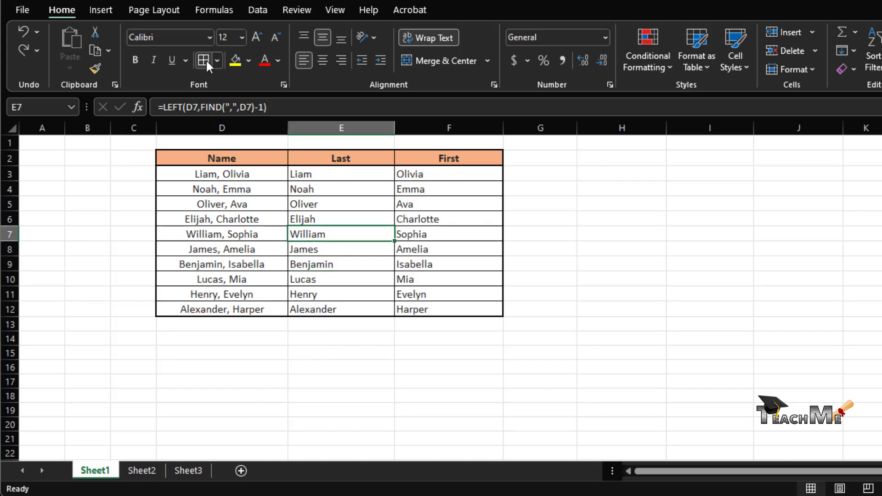
{"action": "left_click", "coordinate": [323, 265]}
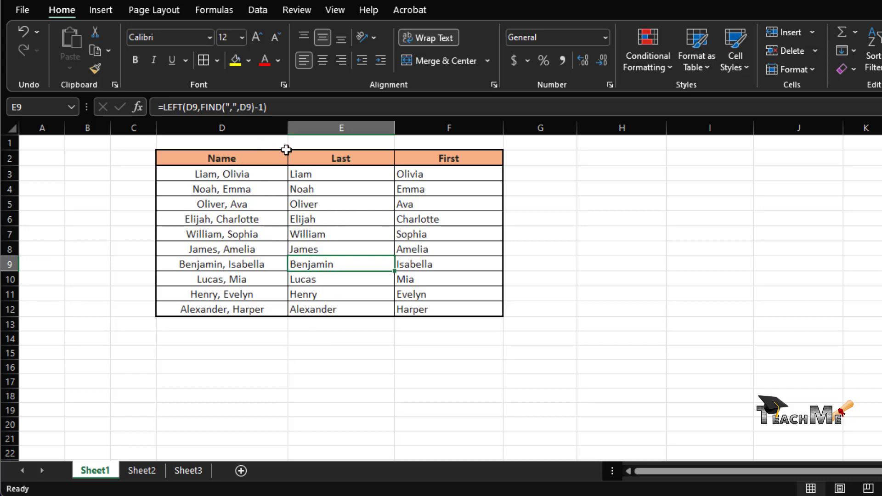
Step: Set the line color for drawing borders to red
{"action": "left_click", "coordinate": [247, 278]}
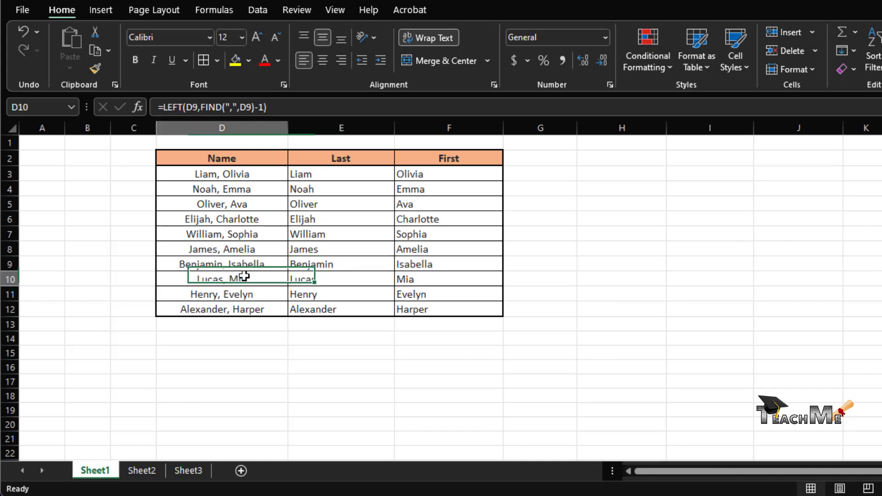
{"action": "right_click", "coordinate": [246, 277]}
{"action": "key", "text": "Escape"}
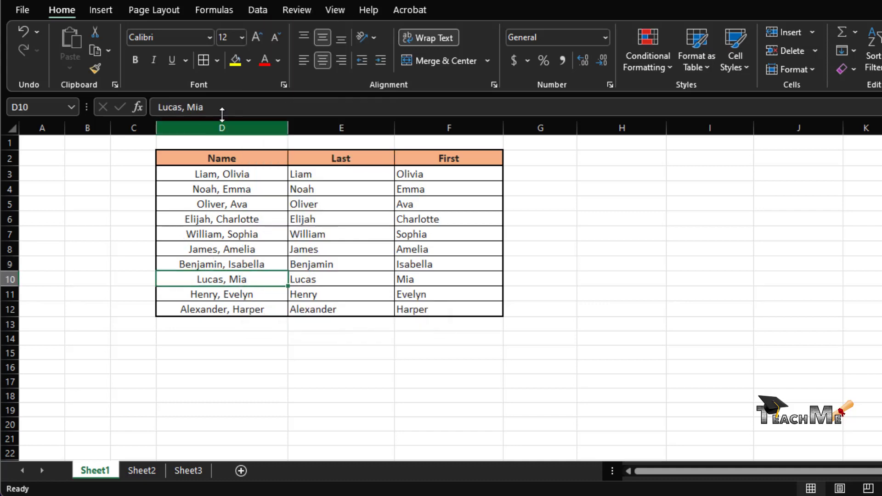
{"action": "left_click", "coordinate": [217, 60]}
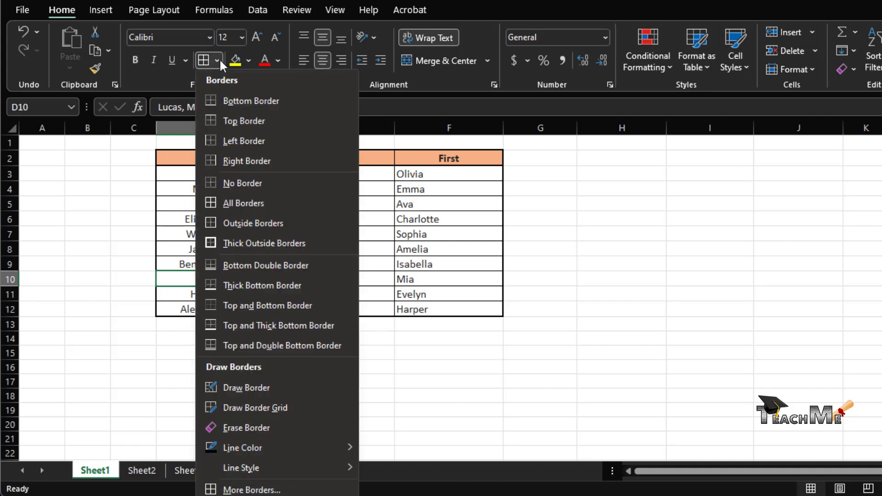
{"action": "mouse_move", "coordinate": [300, 445]}
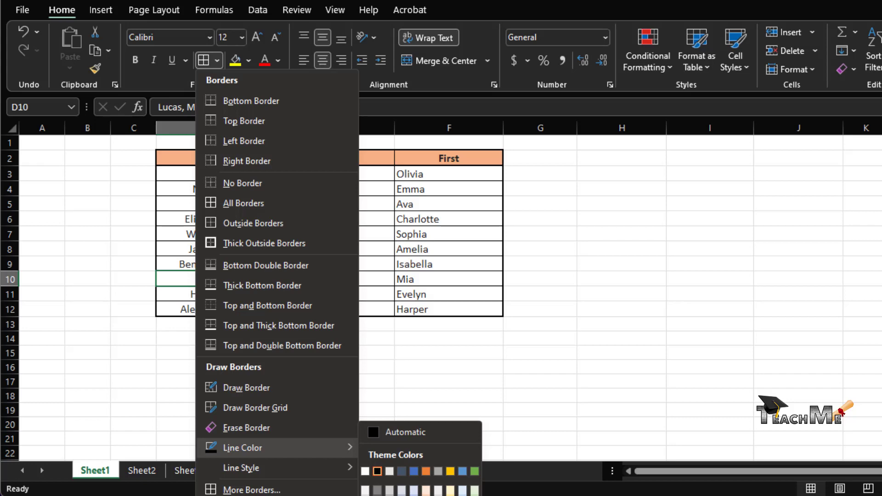
{"action": "key", "text": "Escape"}
{"action": "key", "text": "Escape"}
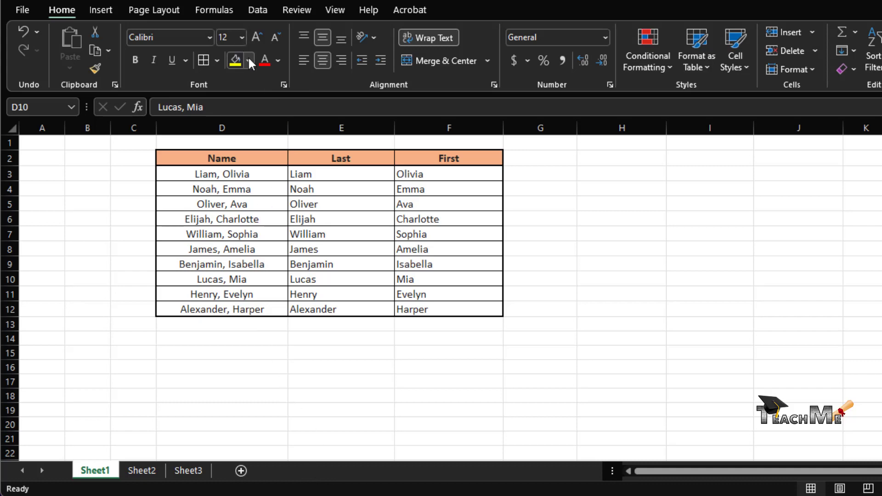
{"action": "left_click", "coordinate": [217, 60]}
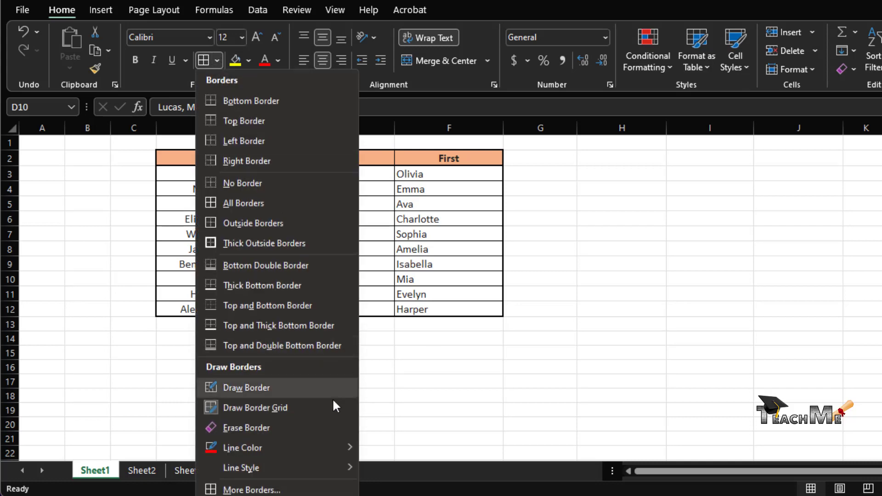
{"action": "mouse_move", "coordinate": [350, 441]}
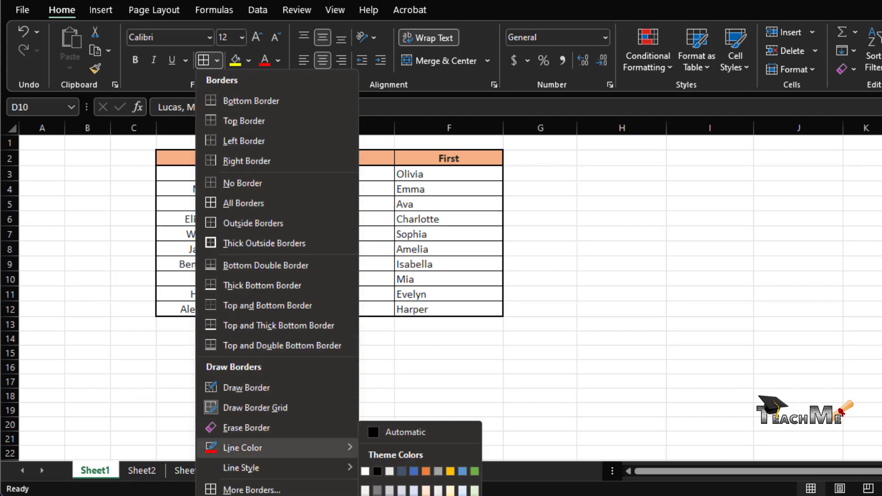
{"action": "left_click", "coordinate": [377, 495]}
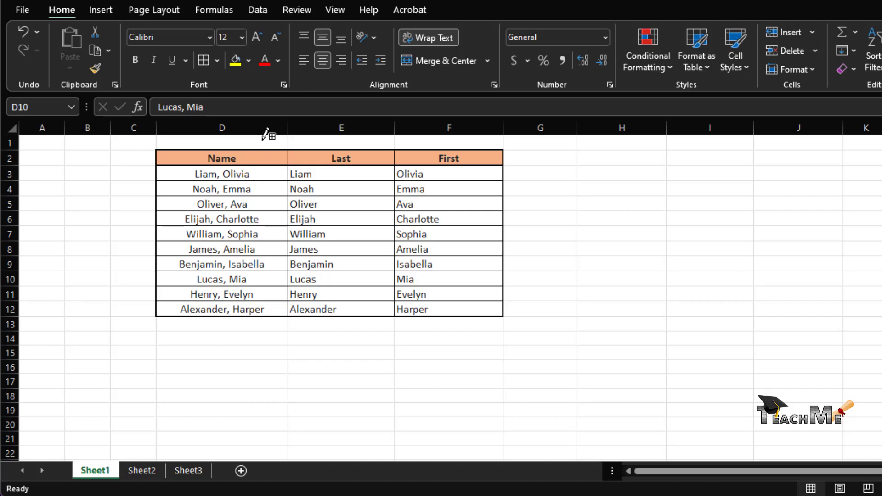
Step: Draw red lines along the bottom edges of cells D2:F2 and D6:F6, and exit the drawing tool
{"action": "left_click", "coordinate": [255, 164]}
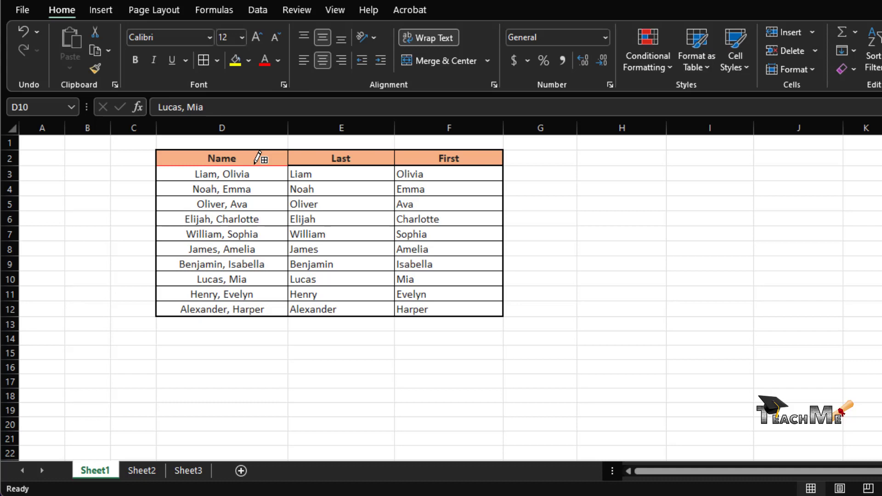
{"action": "left_click", "coordinate": [344, 164]}
{"action": "left_click", "coordinate": [448, 164]}
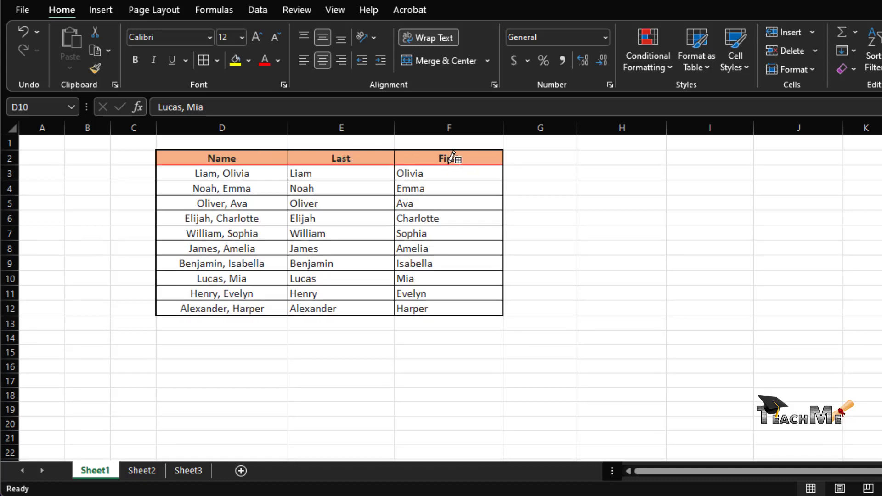
{"action": "left_click", "coordinate": [272, 225]}
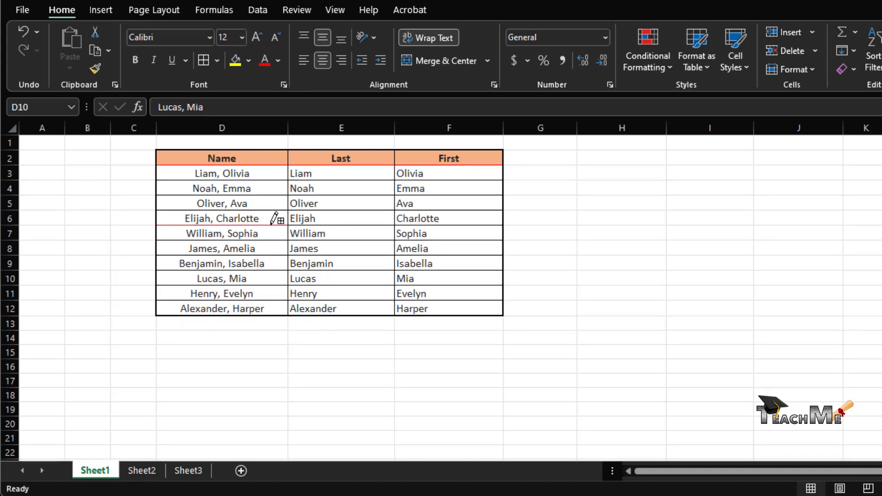
{"action": "left_click", "coordinate": [343, 225]}
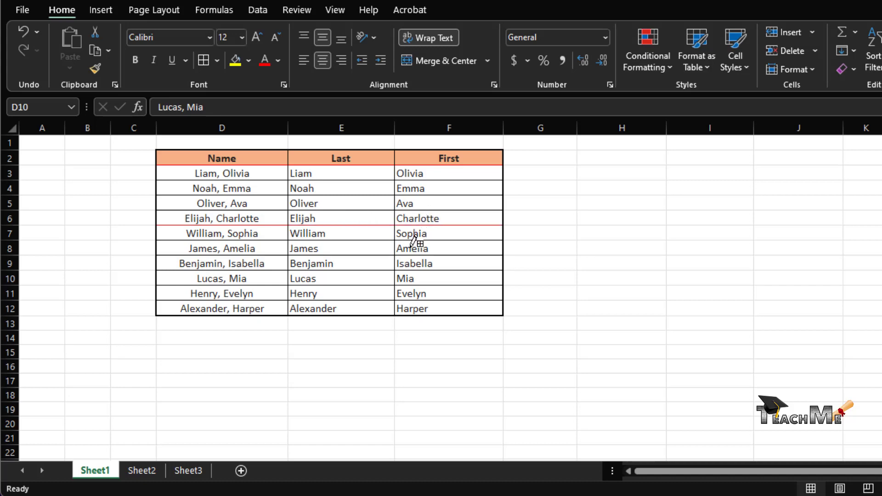
{"action": "key", "text": "Escape"}
{"action": "left_click", "coordinate": [251, 186]}
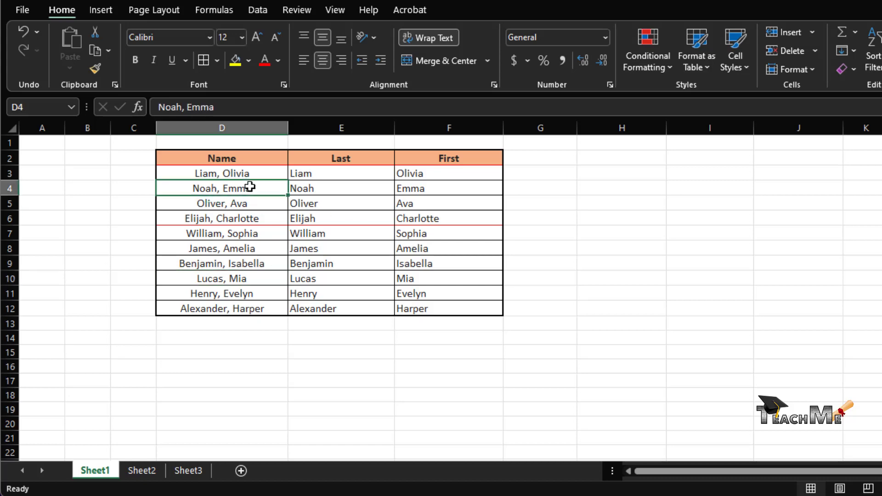
Step: Apply a red Thick Bottom Border to the header row, cells D2:F2
{"action": "left_click_drag", "start_coordinate": [241, 152], "coordinate": [437, 154]}
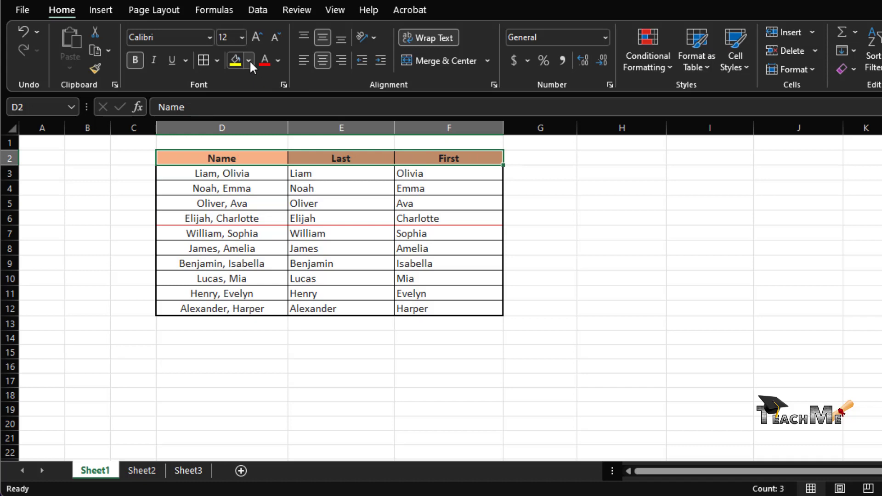
{"action": "left_click", "coordinate": [284, 215]}
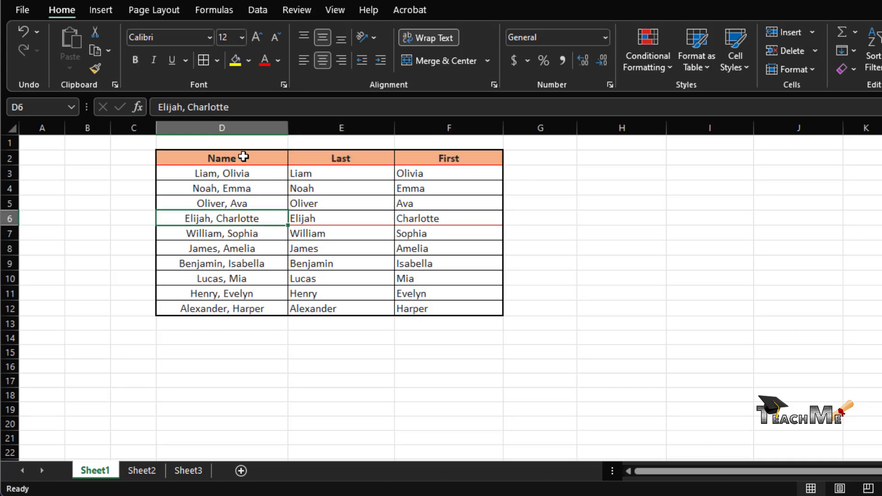
{"action": "left_click_drag", "start_coordinate": [243, 157], "coordinate": [472, 155]}
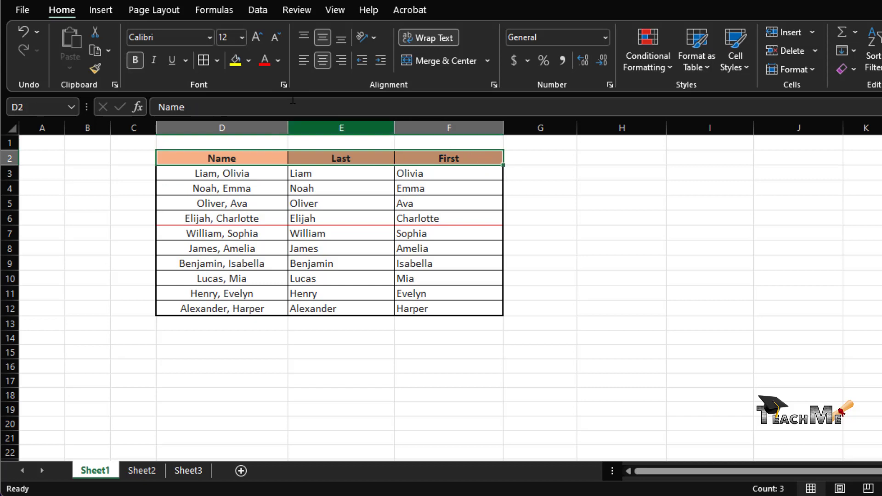
{"action": "left_click", "coordinate": [217, 58]}
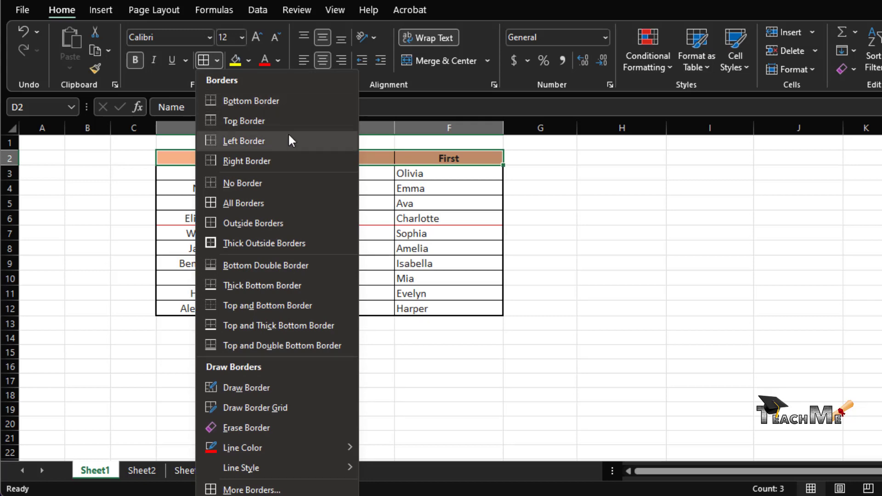
{"action": "left_click", "coordinate": [285, 291]}
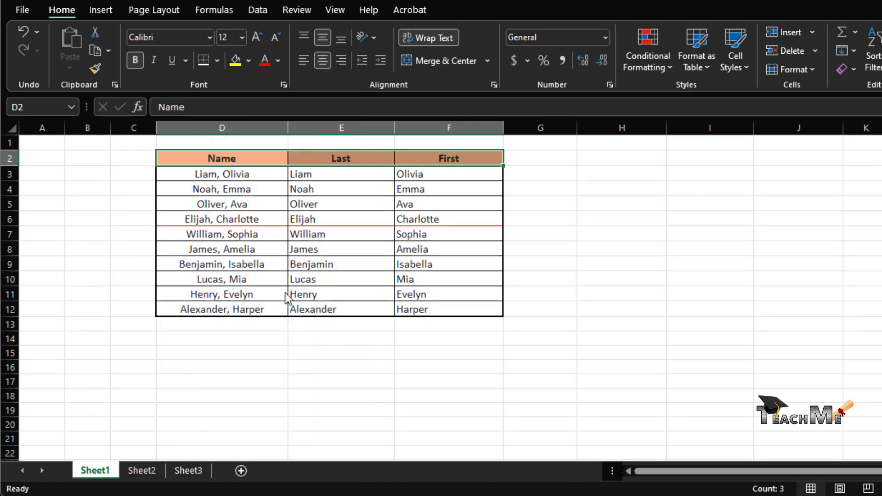
{"action": "left_click", "coordinate": [238, 201]}
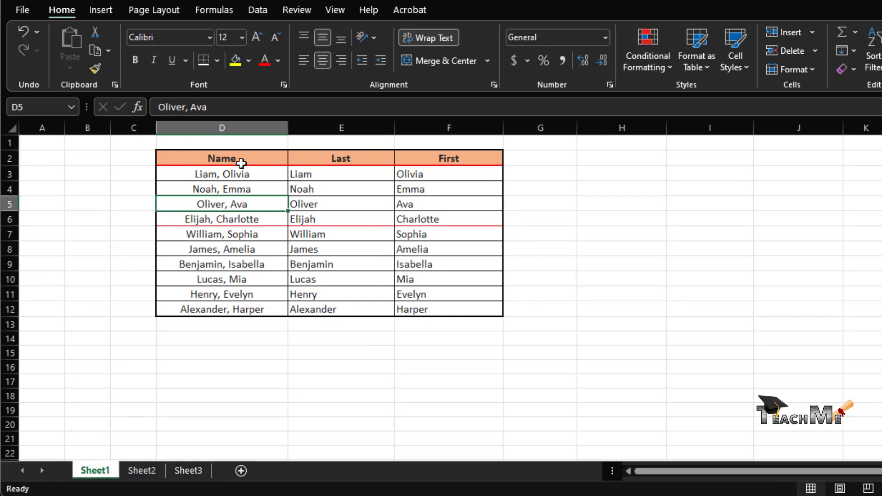
Step: Apply red Outside Borders to cell E9 and deselect the cell
{"action": "left_click", "coordinate": [256, 264]}
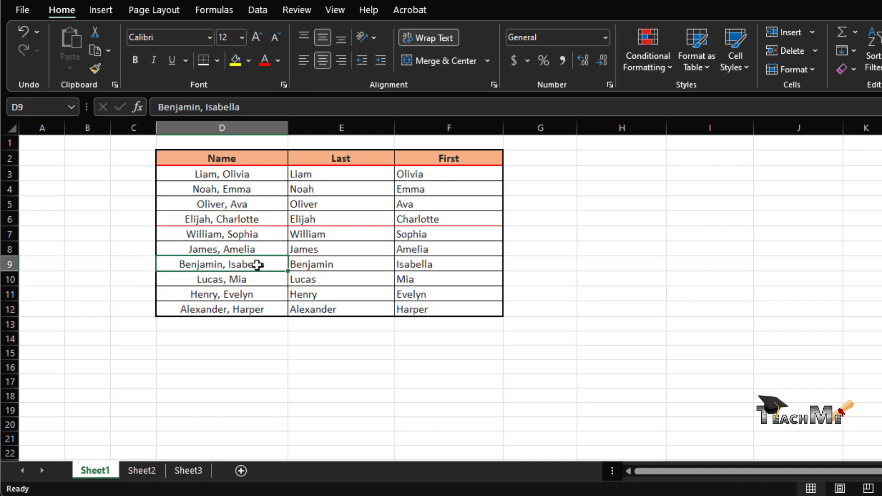
{"action": "left_click", "coordinate": [299, 266]}
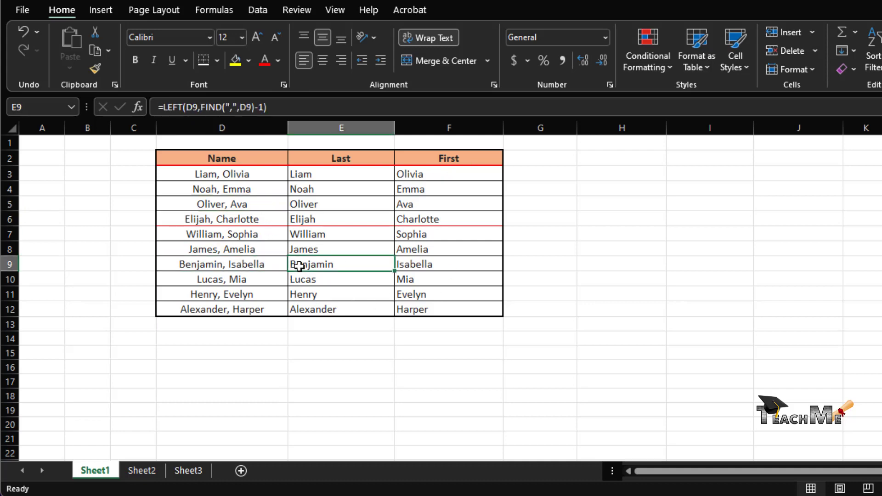
{"action": "left_click", "coordinate": [217, 62]}
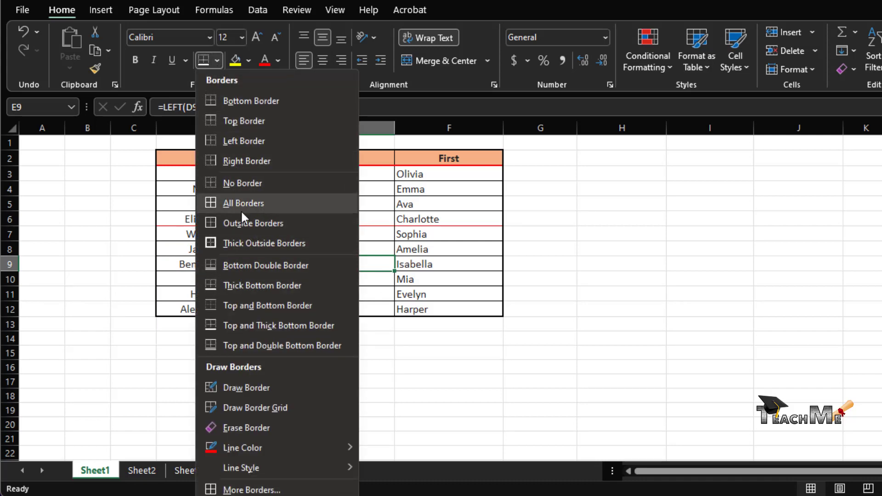
{"action": "left_click", "coordinate": [252, 223]}
{"action": "left_click", "coordinate": [640, 277]}
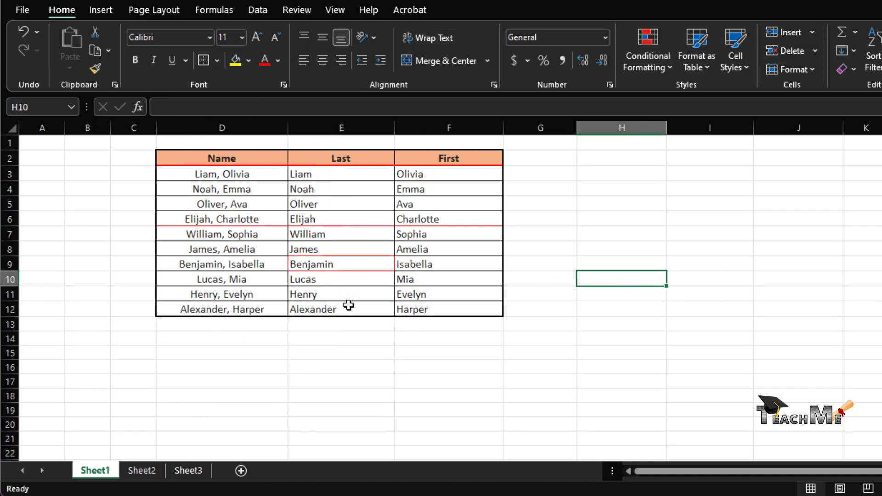
{"action": "left_click", "coordinate": [217, 60]}
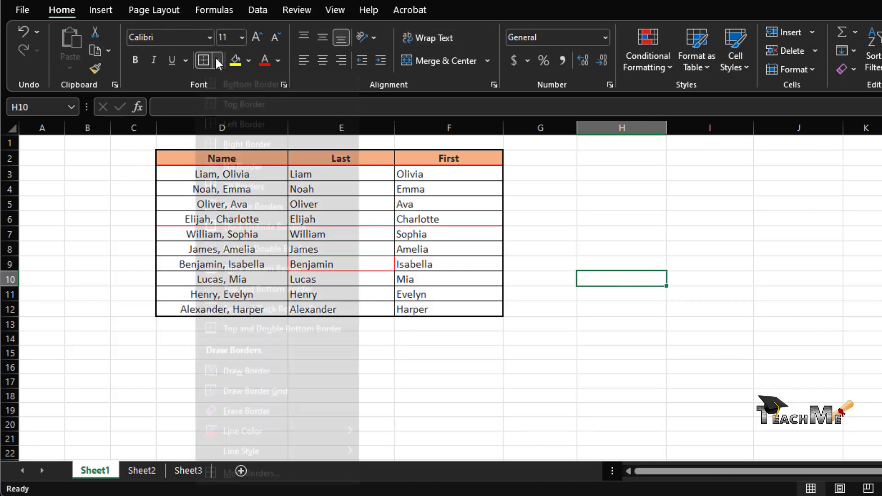
{"action": "right_click", "coordinate": [212, 68]}
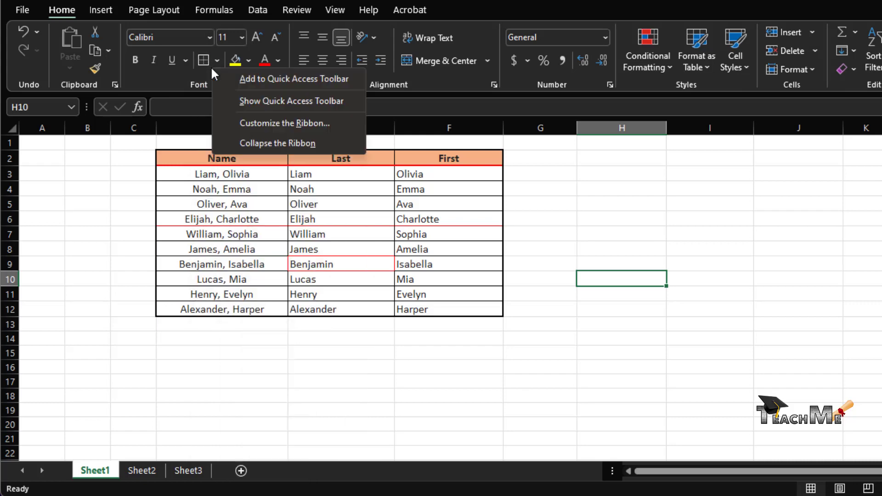
{"action": "left_click", "coordinate": [217, 61]}
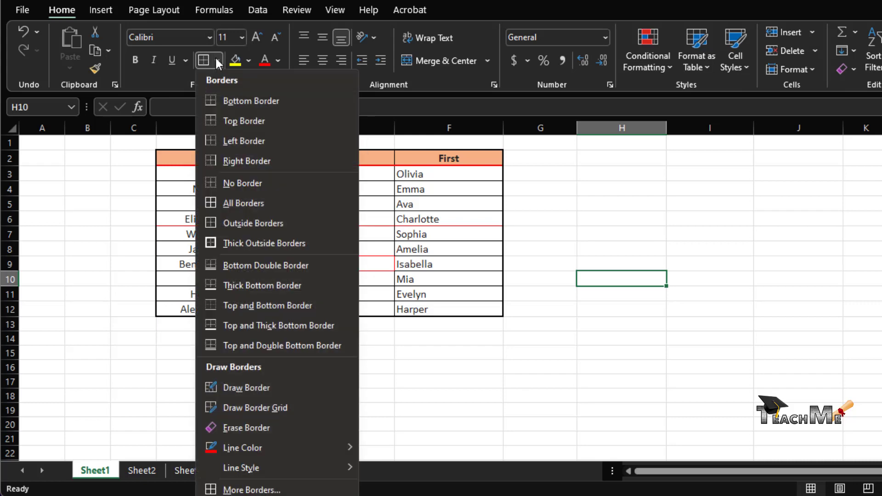
{"action": "left_click", "coordinate": [216, 59]}
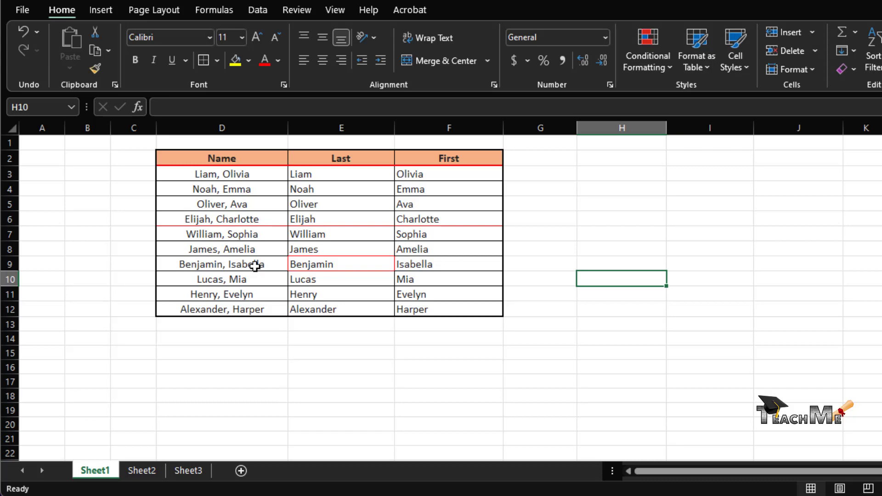
{"action": "left_click", "coordinate": [143, 136]}
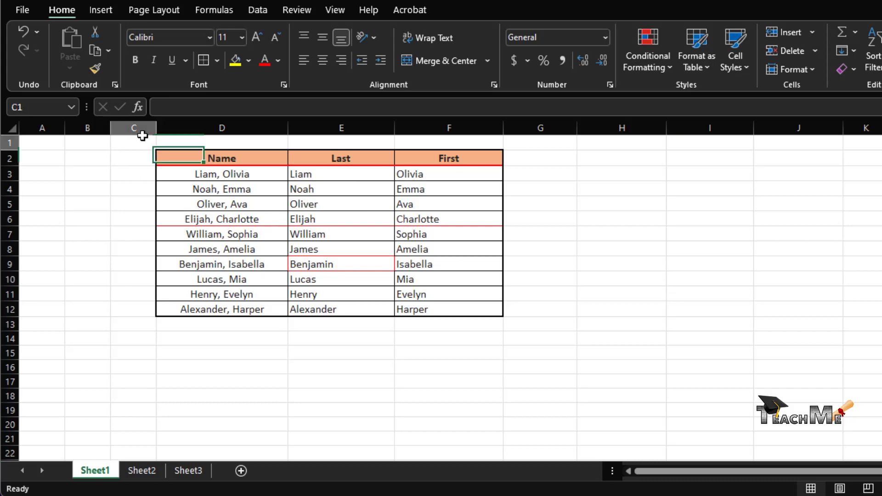
{"action": "left_click_drag", "start_coordinate": [143, 136], "coordinate": [573, 341]}
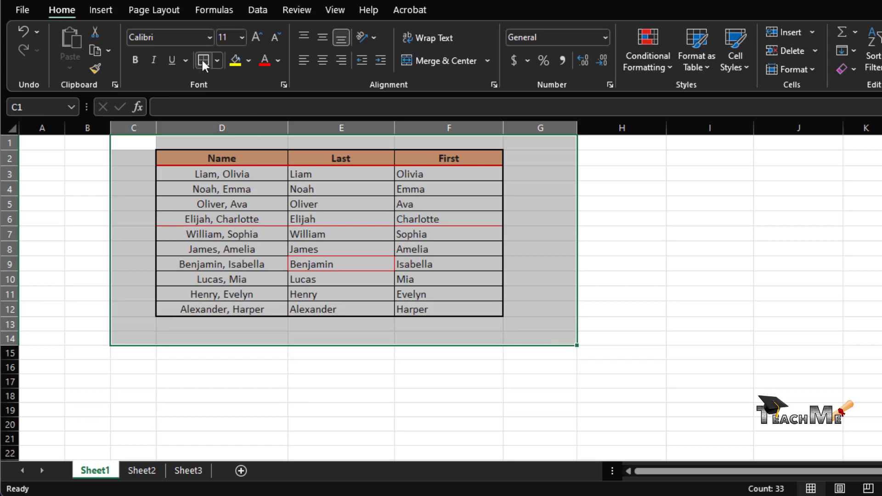
{"action": "left_click", "coordinate": [218, 59]}
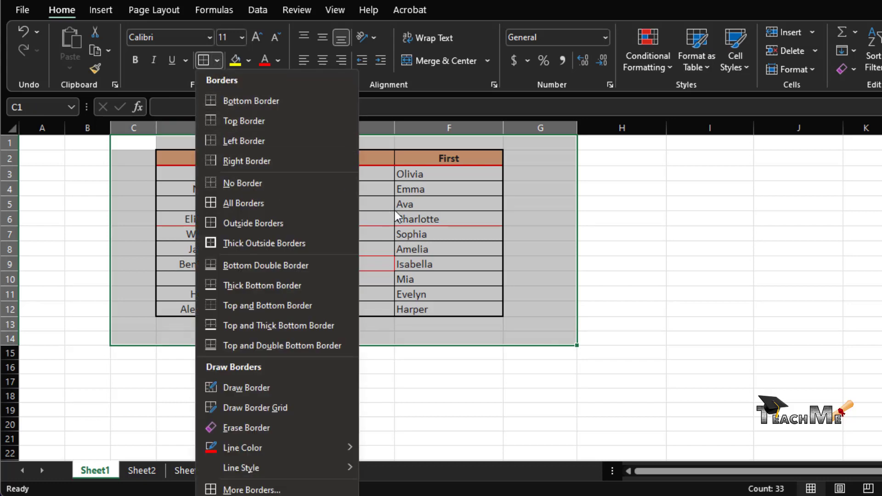
{"action": "key", "text": "Escape"}
Step: Remove all borders from the name table, cells D2:F12, and deselect it
{"action": "left_click", "coordinate": [209, 188]}
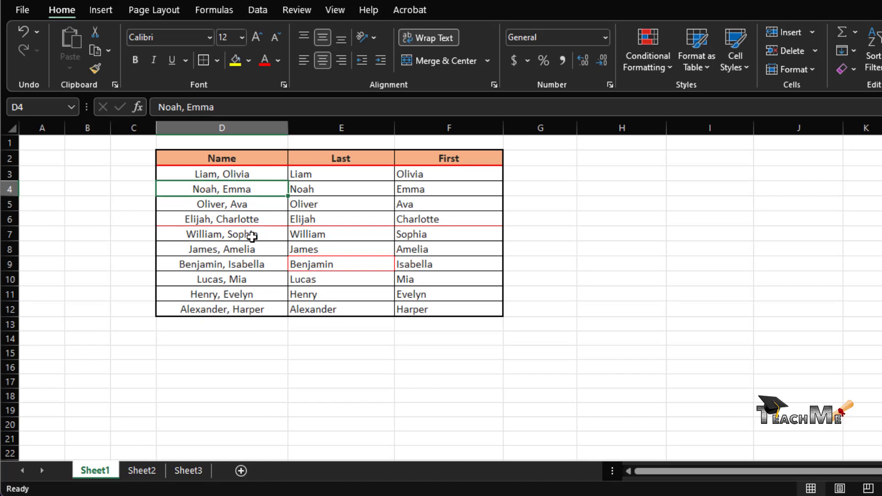
{"action": "key", "text": "ctrl+a"}
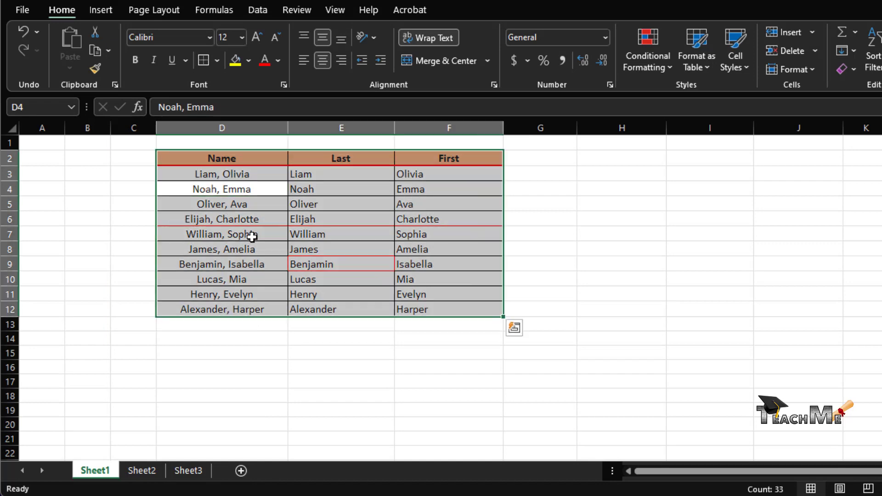
{"action": "left_click", "coordinate": [216, 61]}
{"action": "left_click", "coordinate": [255, 176]}
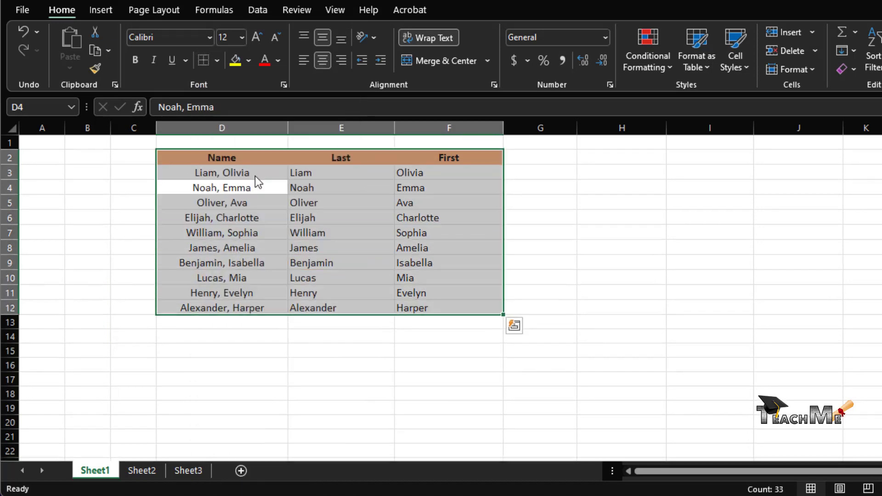
{"action": "left_click", "coordinate": [421, 202]}
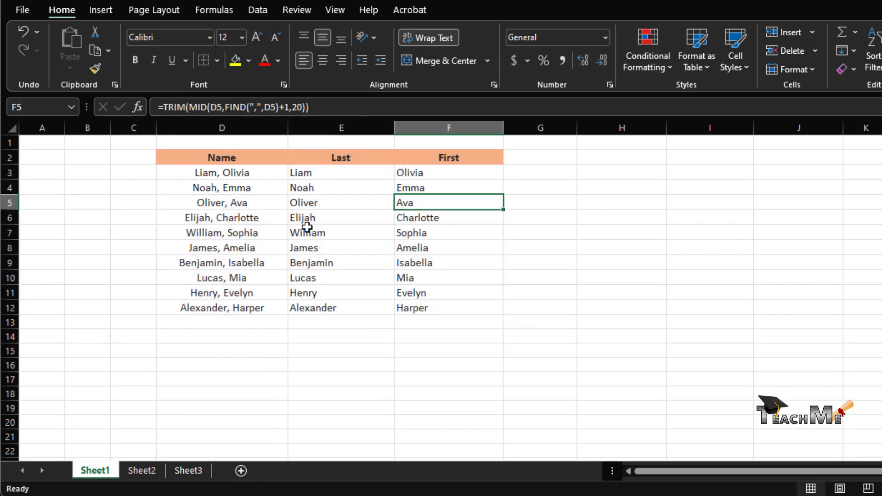
Step: Reset the border line color to Automatic and exit the border drawing tool
{"action": "left_click", "coordinate": [216, 60]}
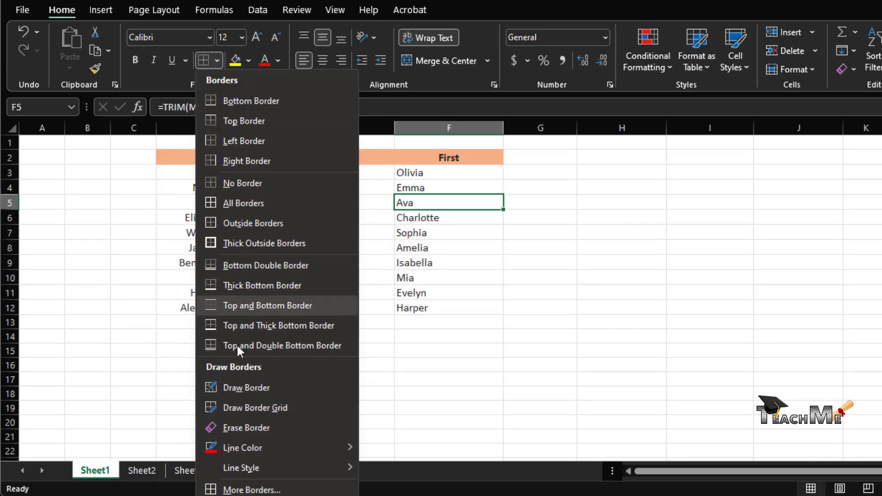
{"action": "mouse_move", "coordinate": [285, 448]}
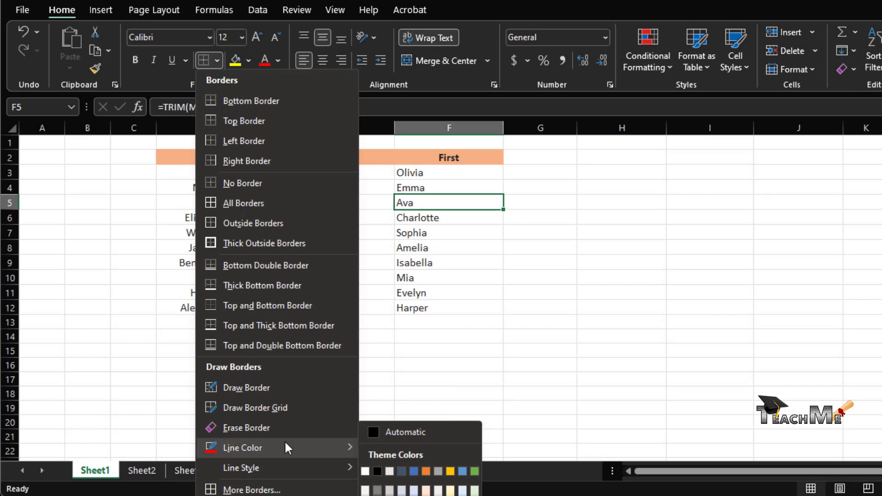
{"action": "left_click", "coordinate": [416, 432]}
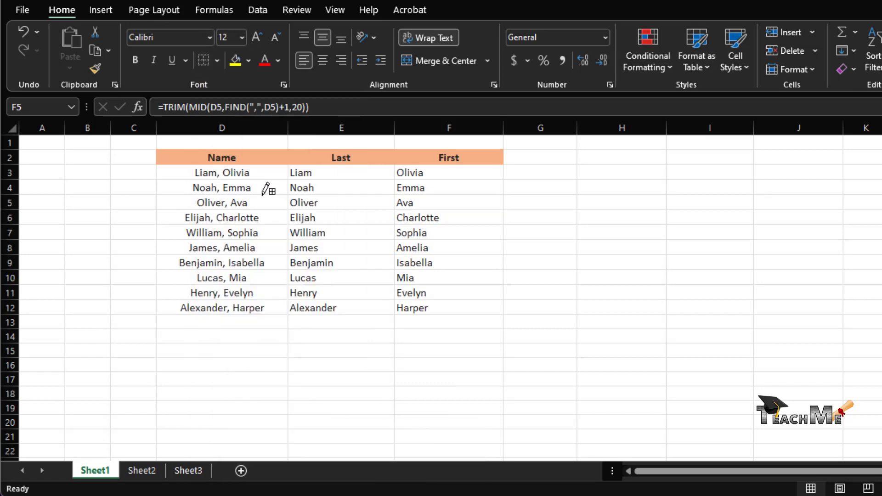
{"action": "key", "text": "Escape"}
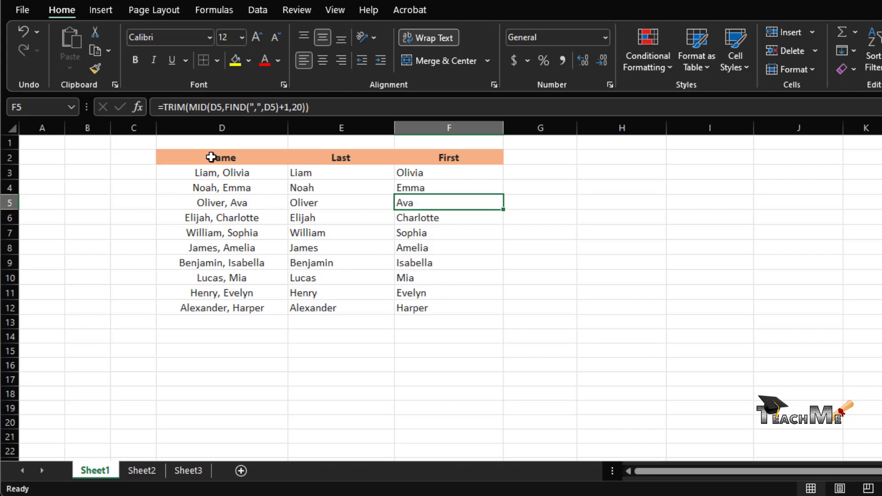
Step: Apply a Bottom Border to the header row, cells D2:F2, and deselect it
{"action": "left_click_drag", "start_coordinate": [213, 157], "coordinate": [216, 144]}
{"action": "left_click_drag", "start_coordinate": [321, 155], "coordinate": [451, 156]}
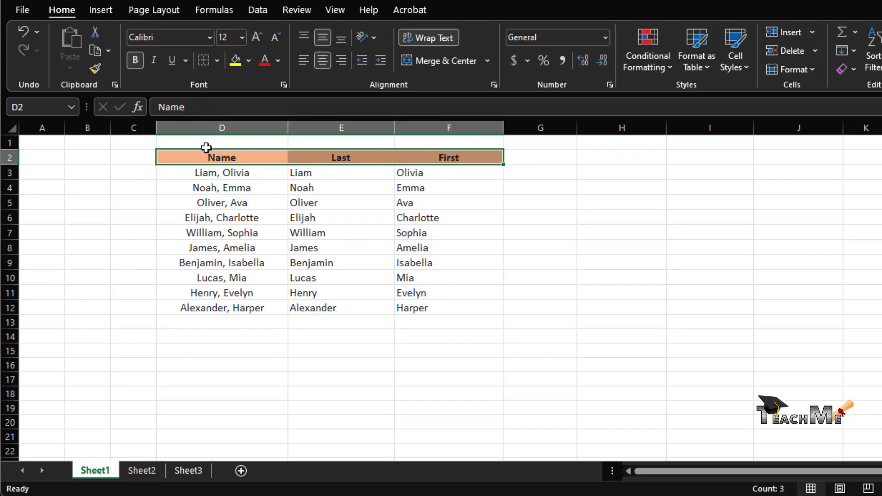
{"action": "left_click", "coordinate": [217, 61]}
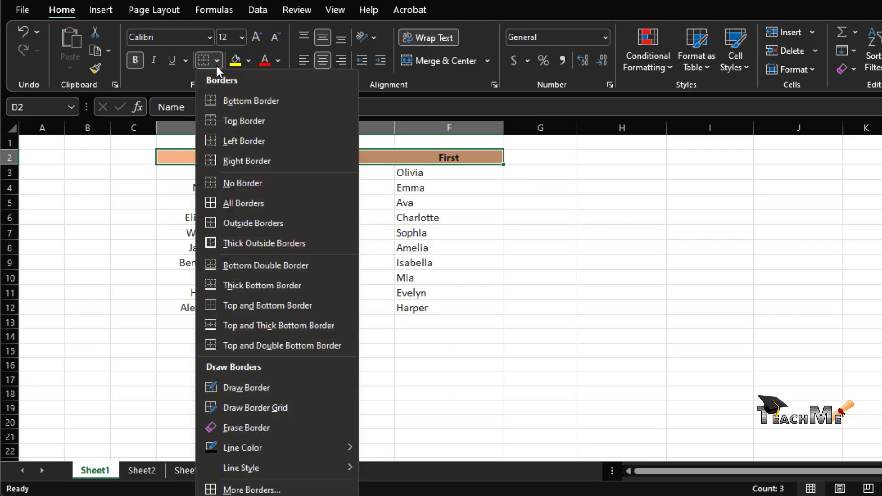
{"action": "left_click", "coordinate": [249, 105]}
{"action": "left_click", "coordinate": [710, 280]}
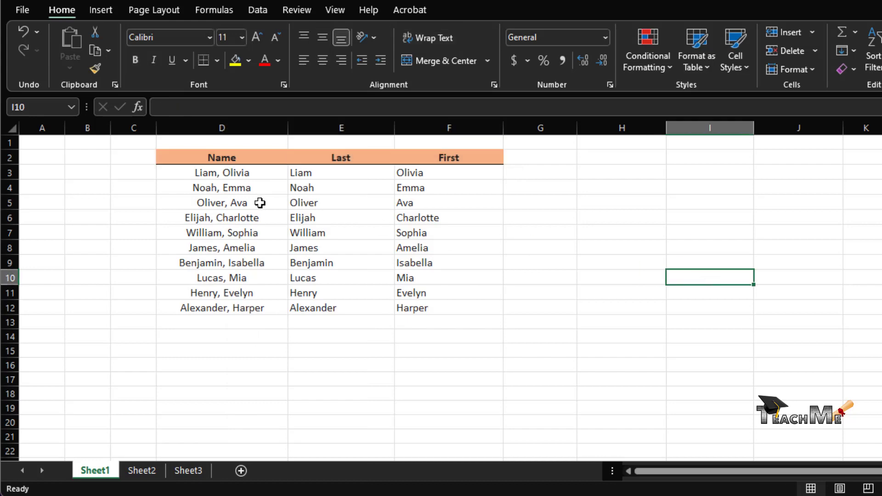
{"action": "left_click_drag", "start_coordinate": [213, 157], "coordinate": [442, 144]}
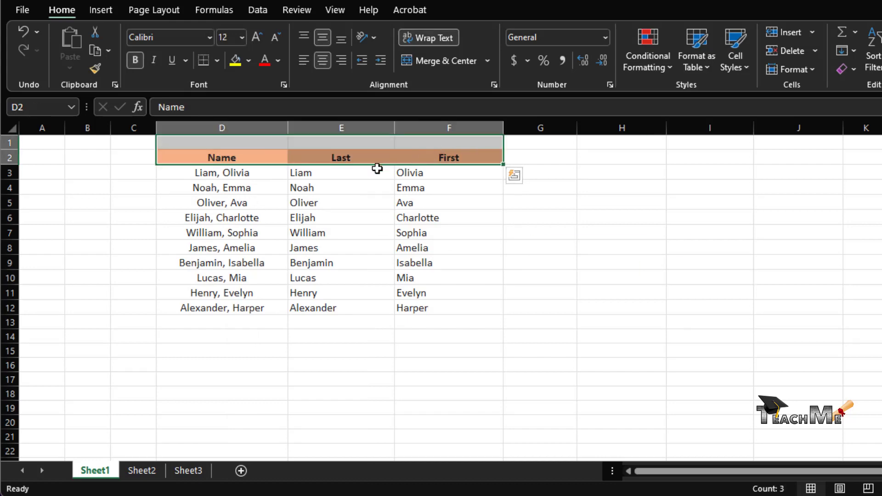
{"action": "left_click", "coordinate": [301, 173]}
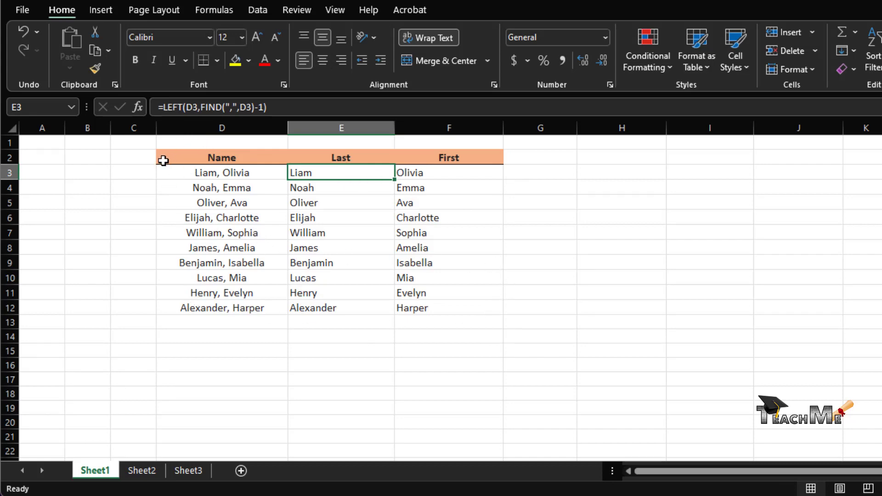
Step: Apply a Bottom Border to the block D5:F7 and select a cell outside the block
{"action": "left_click_drag", "start_coordinate": [203, 205], "coordinate": [448, 229]}
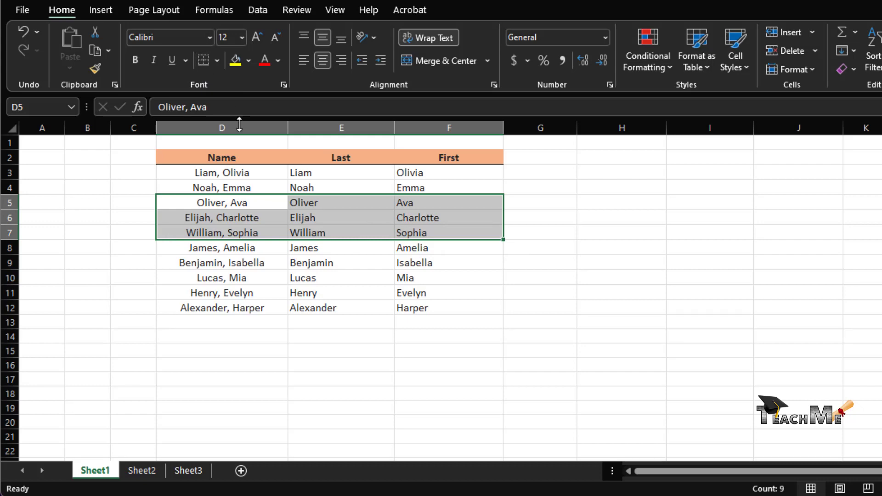
{"action": "left_click", "coordinate": [133, 278]}
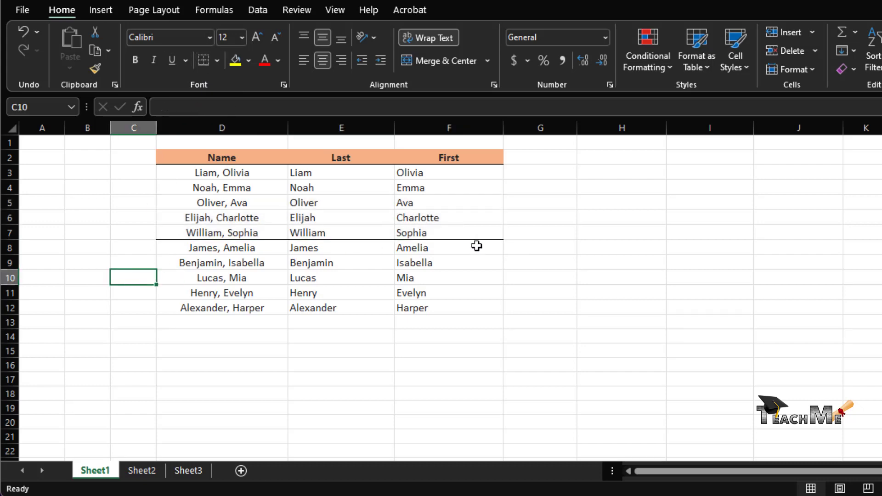
{"action": "key", "text": "ctrl+z"}
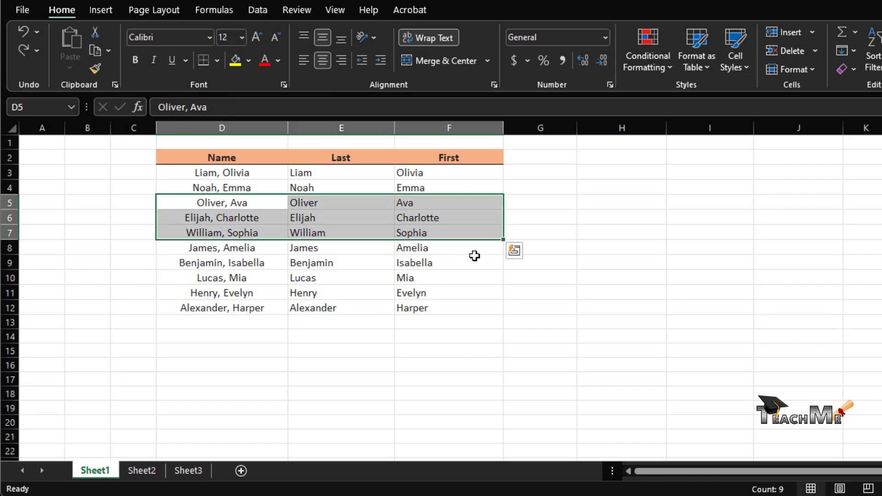
{"action": "left_click", "coordinate": [498, 273]}
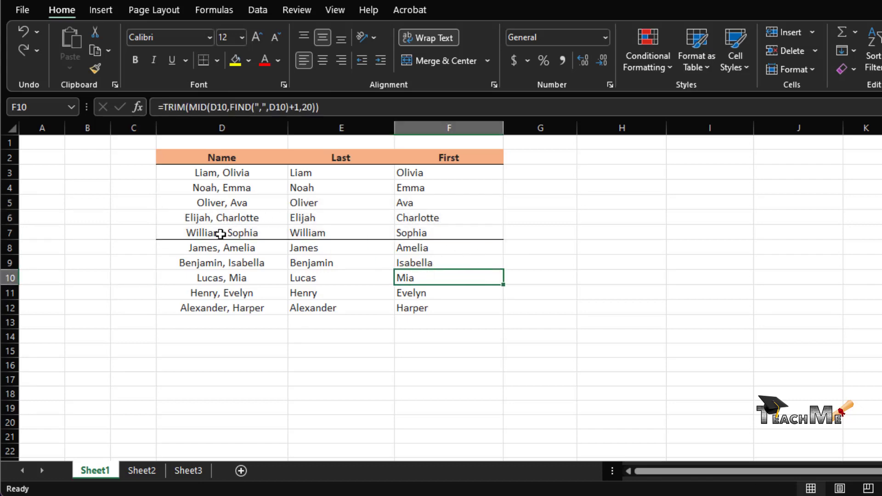
Step: Undo the Bottom Borders applied to the block D5:F7 and the header row
{"action": "left_click_drag", "start_coordinate": [221, 233], "coordinate": [420, 228]}
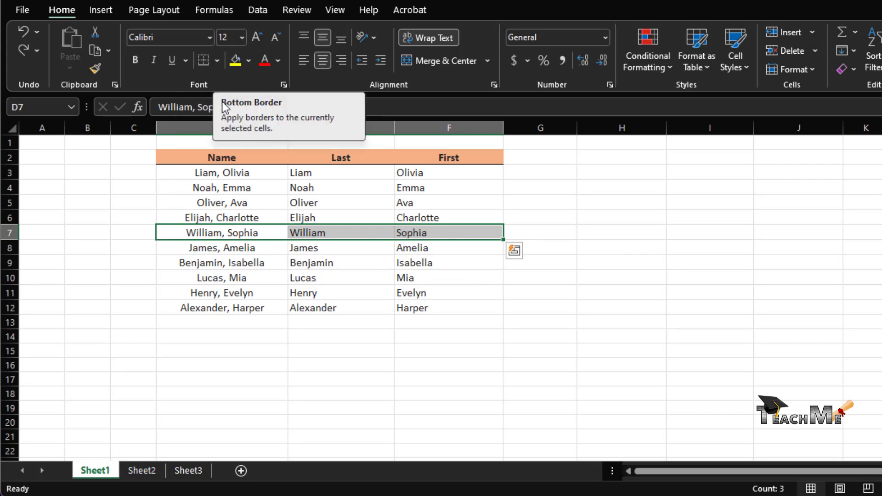
{"action": "left_click", "coordinate": [218, 57]}
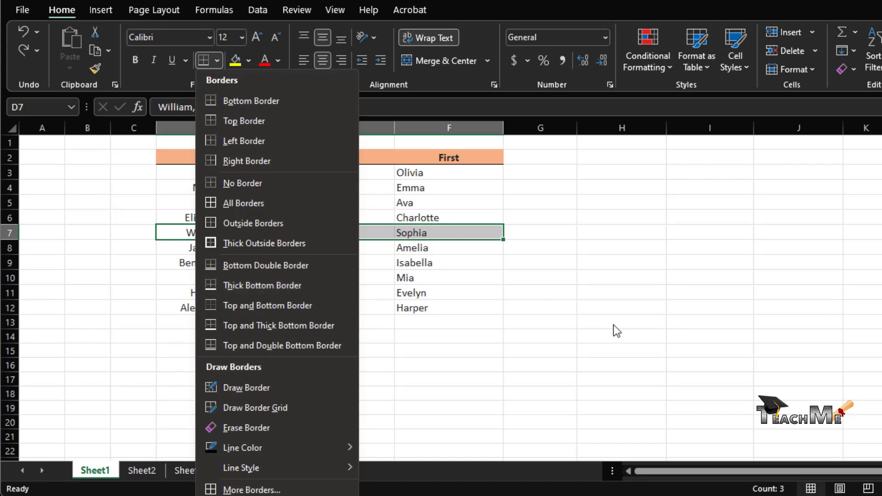
{"action": "left_click", "coordinate": [501, 307]}
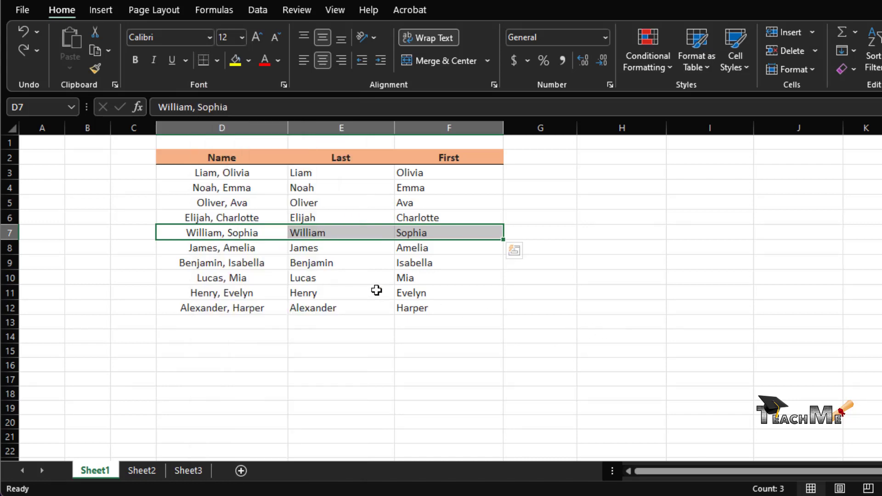
{"action": "key", "text": "ctrl+z"}
{"action": "key", "text": "ctrl+z"}
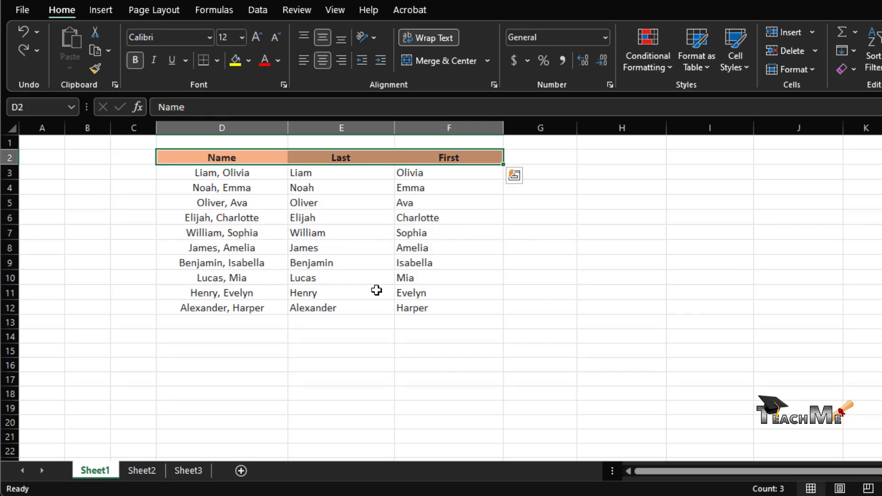
{"action": "left_click", "coordinate": [296, 178]}
{"action": "left_click_drag", "start_coordinate": [195, 156], "coordinate": [451, 152]}
{"action": "left_click_drag", "start_coordinate": [201, 158], "coordinate": [453, 315]}
{"action": "left_click", "coordinate": [454, 321]}
Step: Apply All Borders to the whole name table, cells D2:F12
{"action": "left_click", "coordinate": [216, 189]}
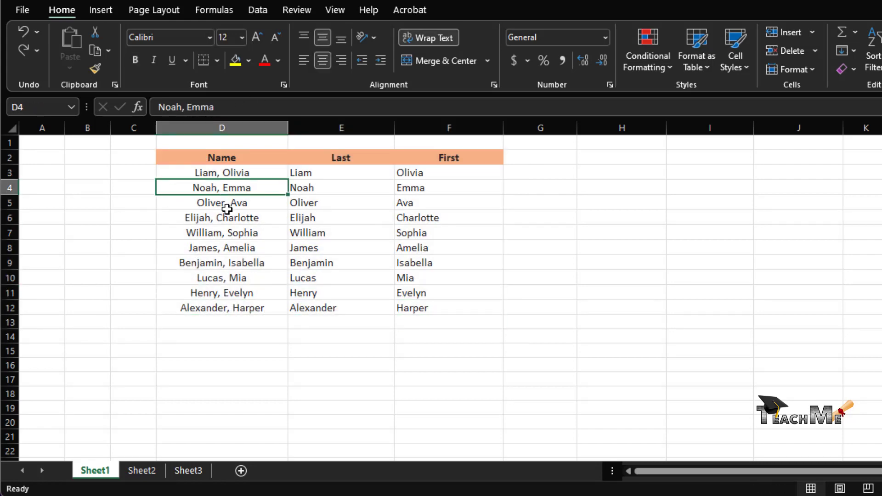
{"action": "key", "text": "ctrl+a"}
{"action": "left_click", "coordinate": [218, 60]}
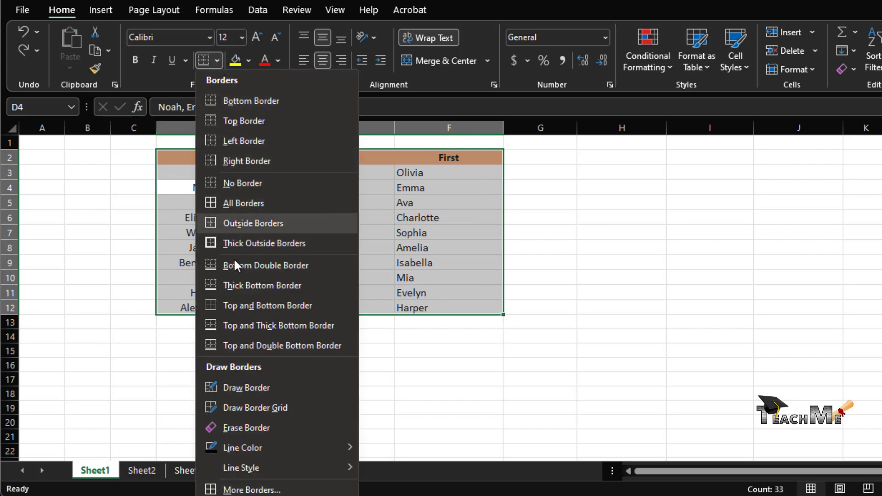
{"action": "left_click", "coordinate": [255, 202]}
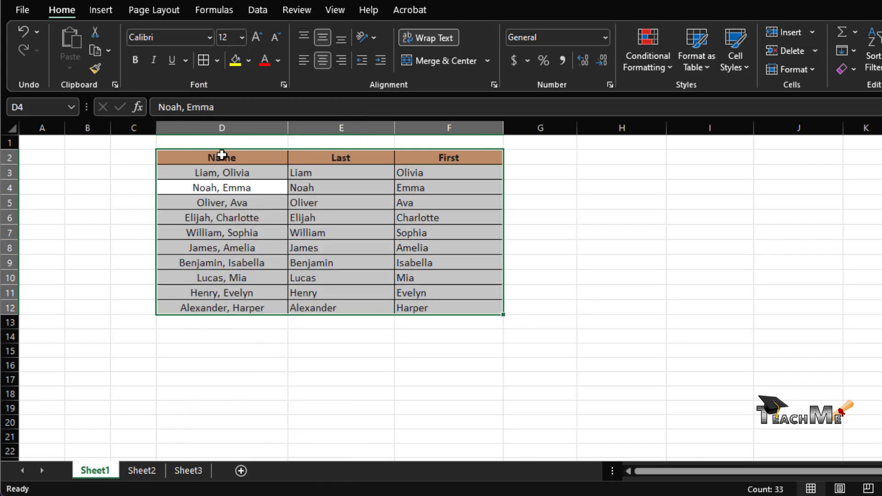
Step: Apply a Bottom Double Border to the header row, cells D2:F2, and deselect it
{"action": "left_click_drag", "start_coordinate": [223, 156], "coordinate": [470, 162]}
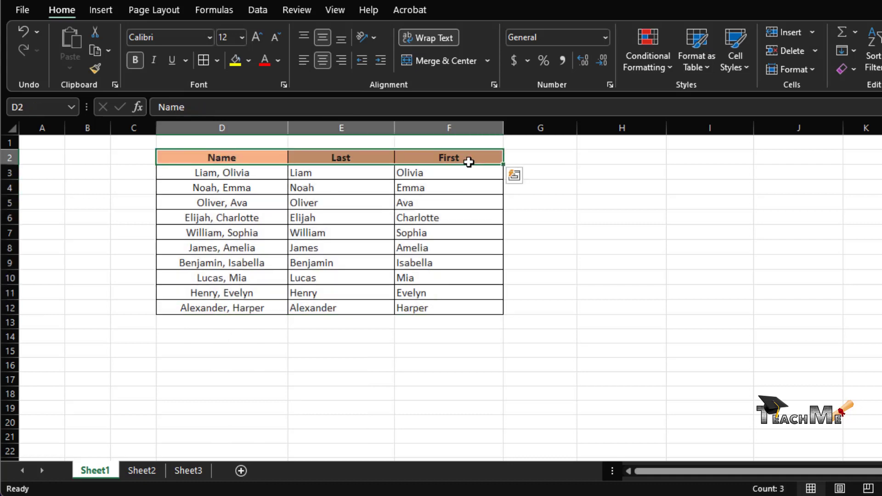
{"action": "left_click", "coordinate": [218, 60]}
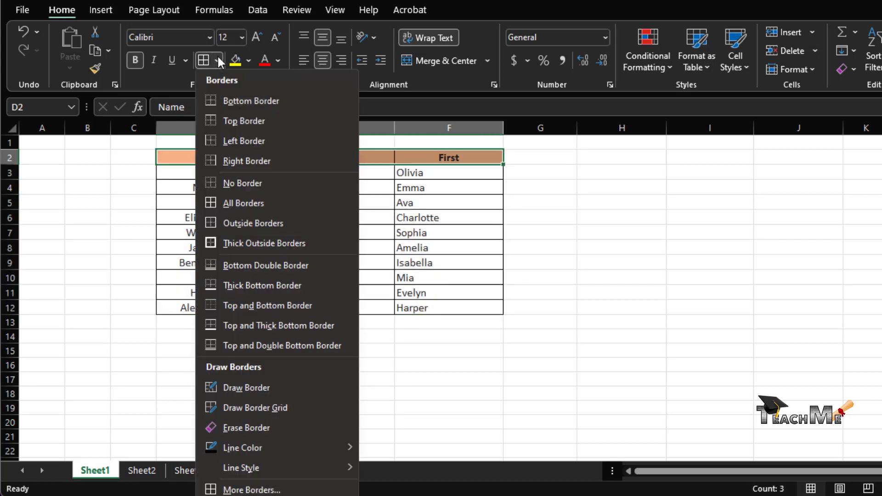
{"action": "left_click", "coordinate": [269, 267]}
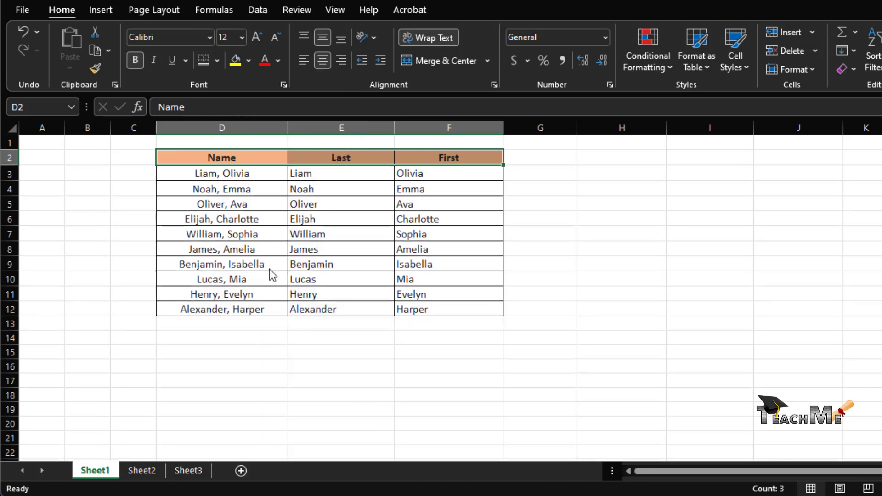
{"action": "left_click", "coordinate": [599, 270]}
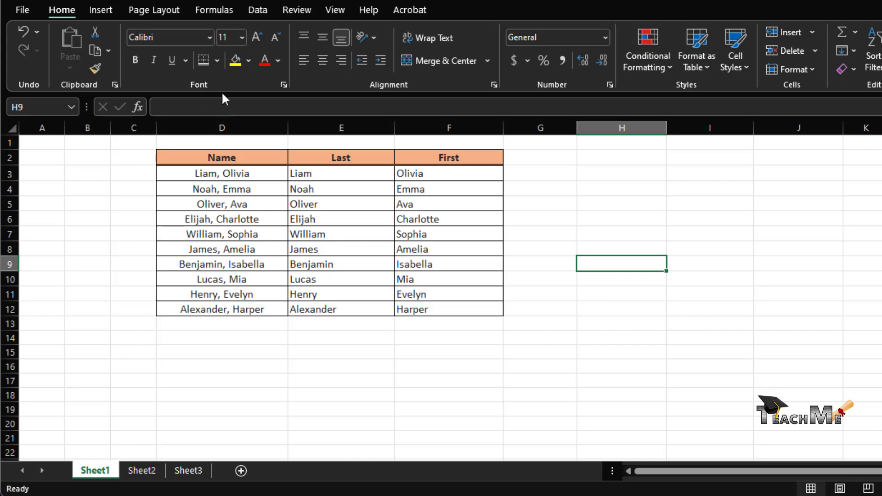
Step: Remove all borders from the whole name table, cells D2:F12, and deselect it
{"action": "left_click", "coordinate": [217, 61]}
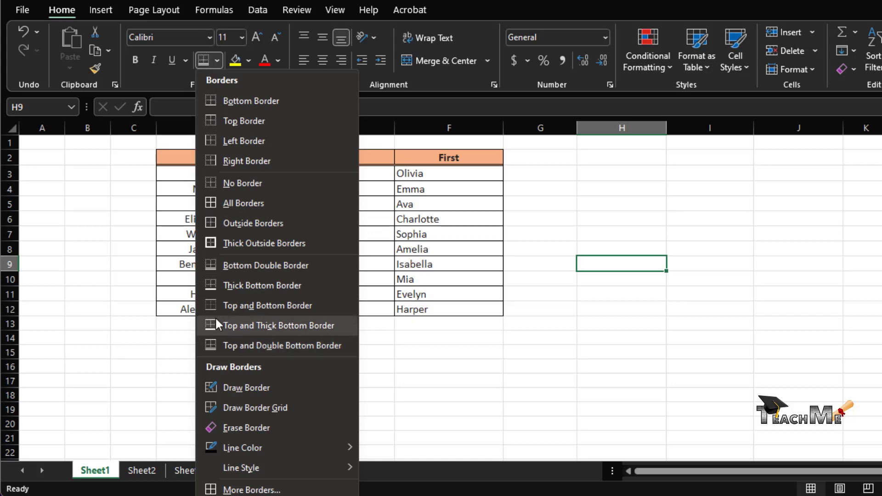
{"action": "key", "text": "Escape"}
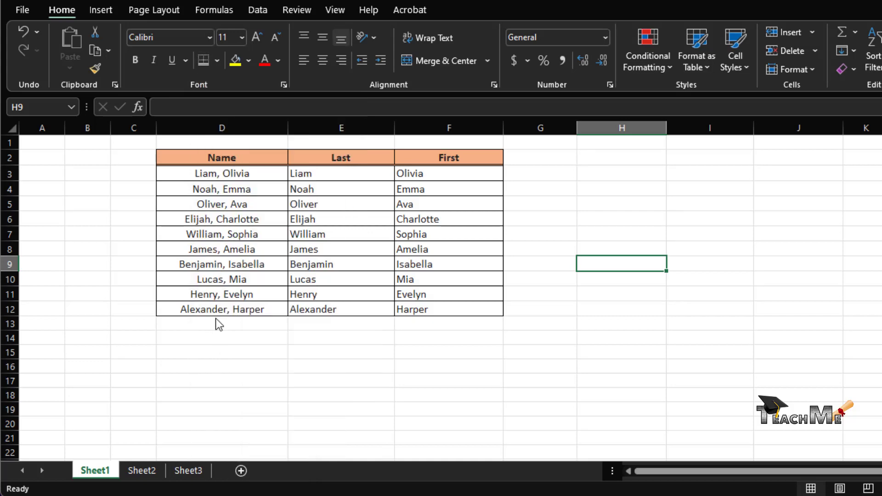
{"action": "left_click", "coordinate": [399, 260]}
{"action": "key", "text": "ctrl+q"}
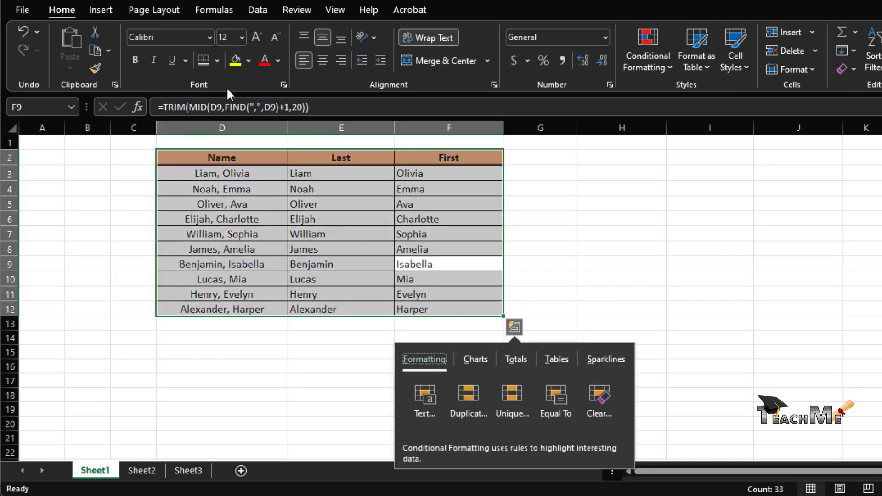
{"action": "left_click", "coordinate": [216, 61]}
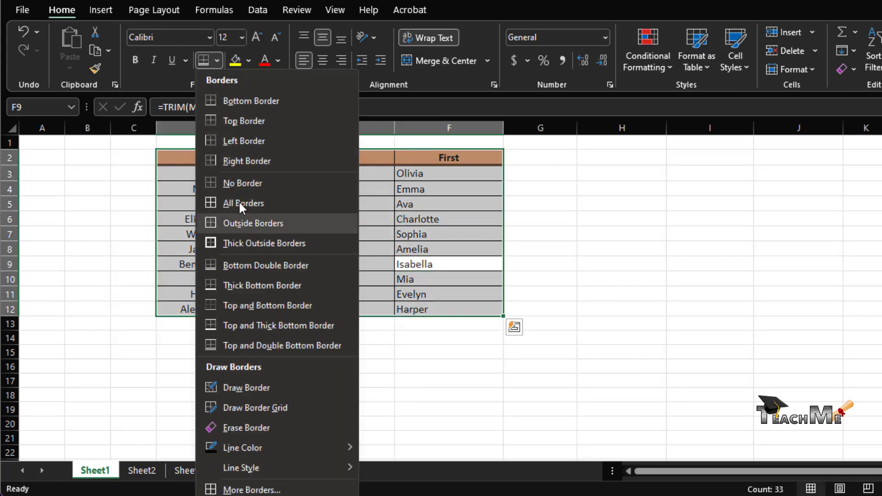
{"action": "left_click", "coordinate": [241, 190]}
{"action": "left_click", "coordinate": [234, 220]}
{"action": "left_click", "coordinate": [108, 222]}
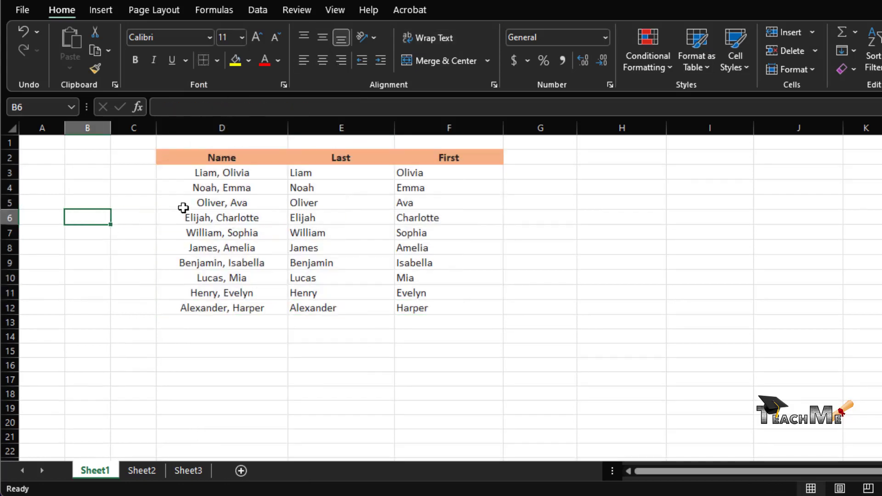
Step: Draw borders under cells D3 and E3 and along the left edge of E7 with the Draw Border tool
{"action": "left_click", "coordinate": [303, 223]}
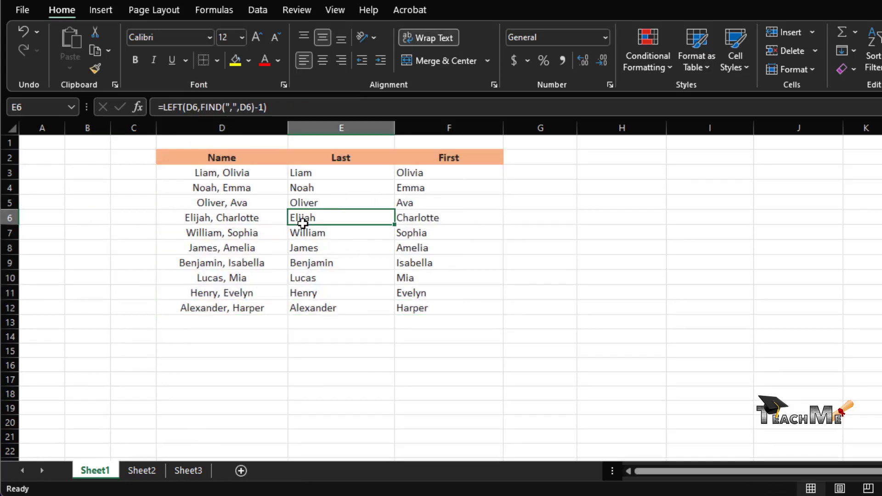
{"action": "left_click", "coordinate": [216, 61]}
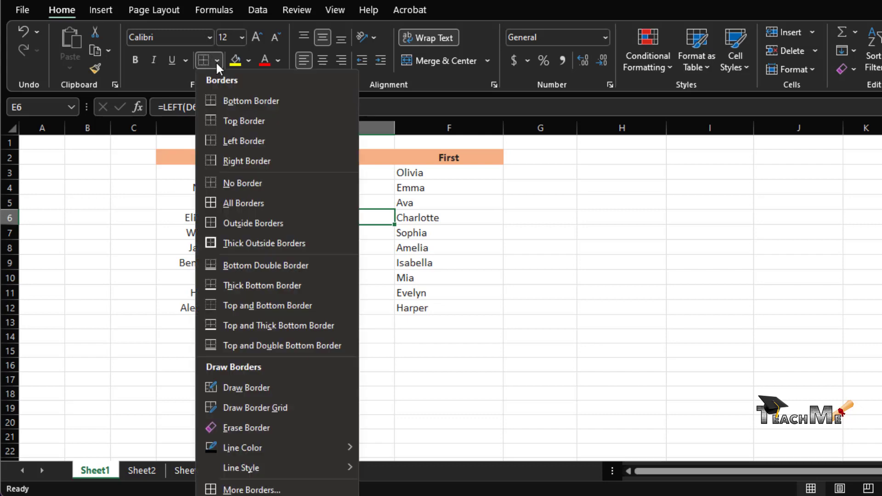
{"action": "left_click", "coordinate": [275, 378]}
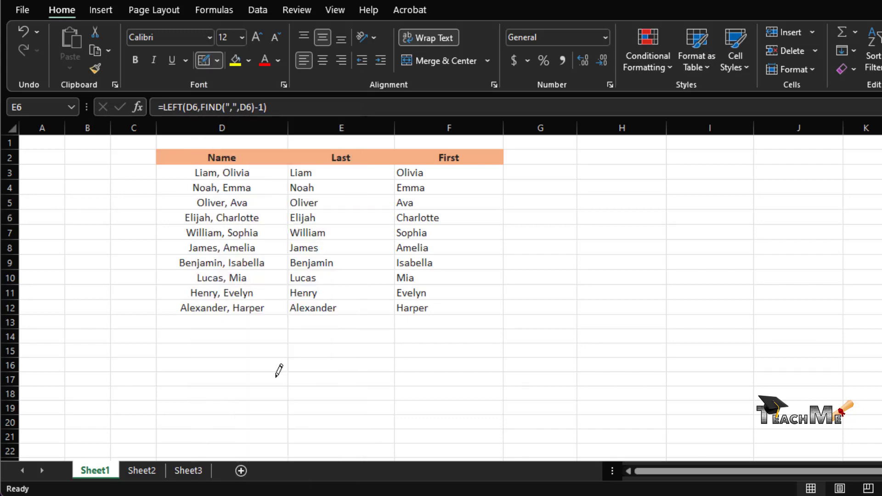
{"action": "left_click", "coordinate": [254, 178]}
{"action": "left_click", "coordinate": [355, 179]}
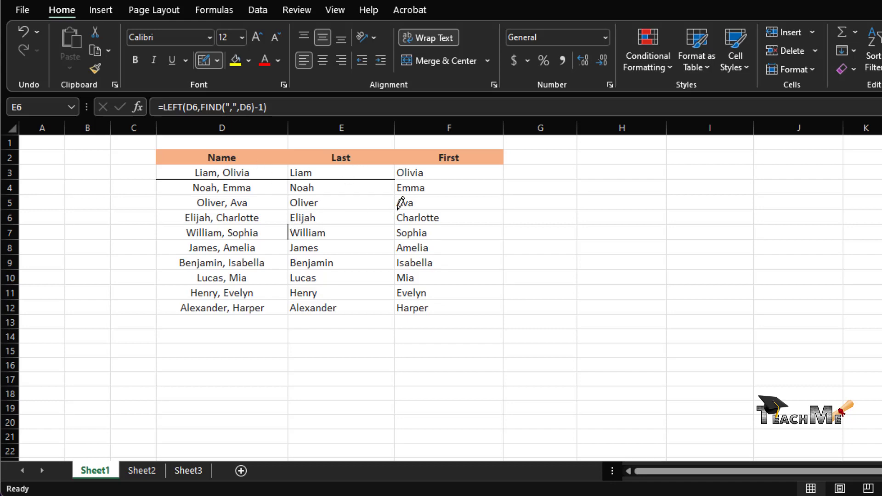
Step: Draw a vertical border between columns E and F across rows 6 to 11, a line below D9:F9, and a box around D10
{"action": "left_click_drag", "start_coordinate": [395, 214], "coordinate": [392, 290]}
{"action": "mouse_move", "coordinate": [234, 267]}
{"action": "left_mouse_down"}
{"action": "mouse_move", "coordinate": [344, 256]}
{"action": "mouse_move", "coordinate": [277, 260]}
{"action": "mouse_move", "coordinate": [275, 251]}
{"action": "mouse_move", "coordinate": [381, 250]}
{"action": "mouse_move", "coordinate": [393, 225]}
{"action": "mouse_move", "coordinate": [357, 253]}
{"action": "mouse_move", "coordinate": [305, 262]}
{"action": "mouse_move", "coordinate": [252, 256]}
{"action": "mouse_move", "coordinate": [325, 247]}
{"action": "mouse_move", "coordinate": [288, 258]}
{"action": "mouse_move", "coordinate": [257, 254]}
{"action": "mouse_move", "coordinate": [313, 265]}
{"action": "left_mouse_up"}
{"action": "mouse_move", "coordinate": [373, 267]}
{"action": "left_mouse_down"}
{"action": "mouse_move", "coordinate": [437, 268]}
{"action": "mouse_move", "coordinate": [392, 260]}
{"action": "mouse_move", "coordinate": [416, 263]}
{"action": "left_mouse_up"}
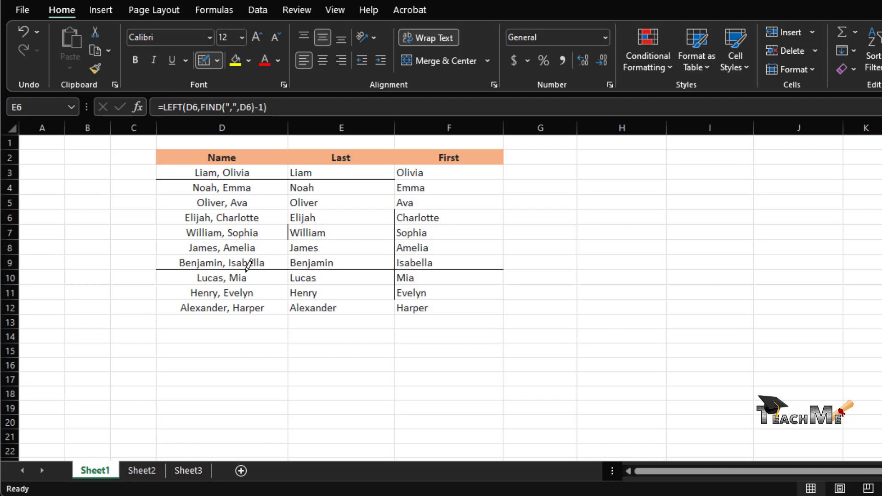
{"action": "mouse_move", "coordinate": [251, 274]}
{"action": "left_mouse_down"}
{"action": "mouse_move", "coordinate": [296, 292]}
{"action": "mouse_move", "coordinate": [440, 281]}
{"action": "mouse_move", "coordinate": [442, 300]}
{"action": "mouse_move", "coordinate": [353, 295]}
{"action": "mouse_move", "coordinate": [272, 276]}
{"action": "left_mouse_up"}
{"action": "key", "text": "Escape"}
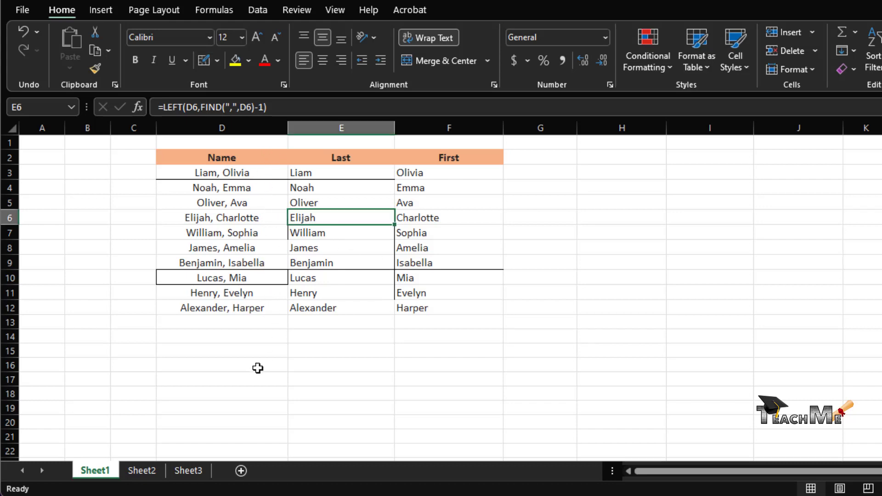
Step: Clear the hand-drawn borders from the whole name table, cells D2:F12, with No Border
{"action": "left_click", "coordinate": [227, 239]}
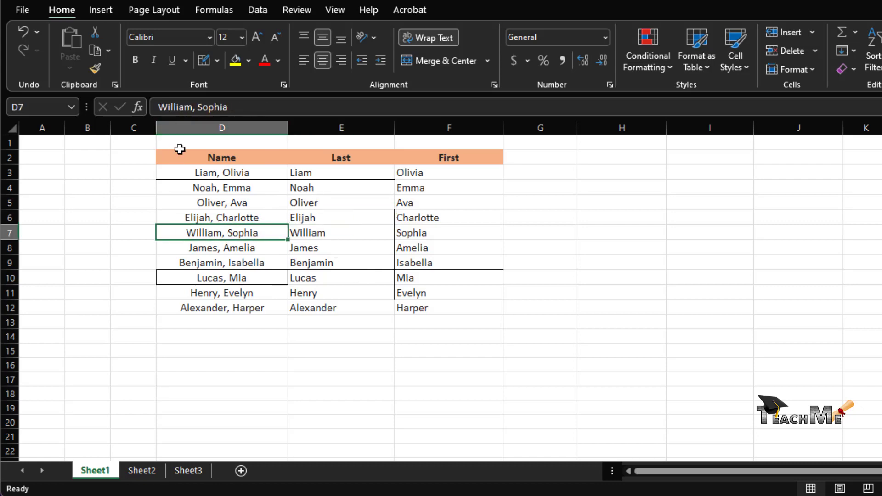
{"action": "left_click_drag", "start_coordinate": [179, 149], "coordinate": [427, 266]}
{"action": "left_click", "coordinate": [428, 266]}
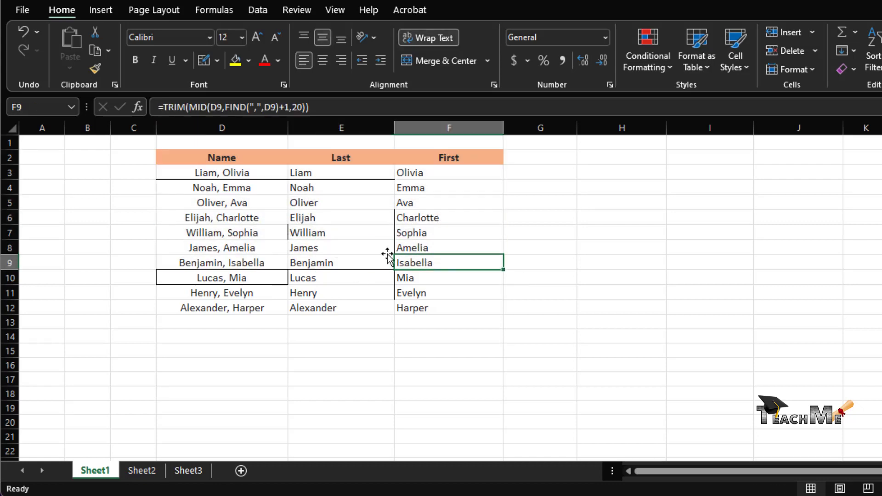
{"action": "left_click", "coordinate": [203, 159]}
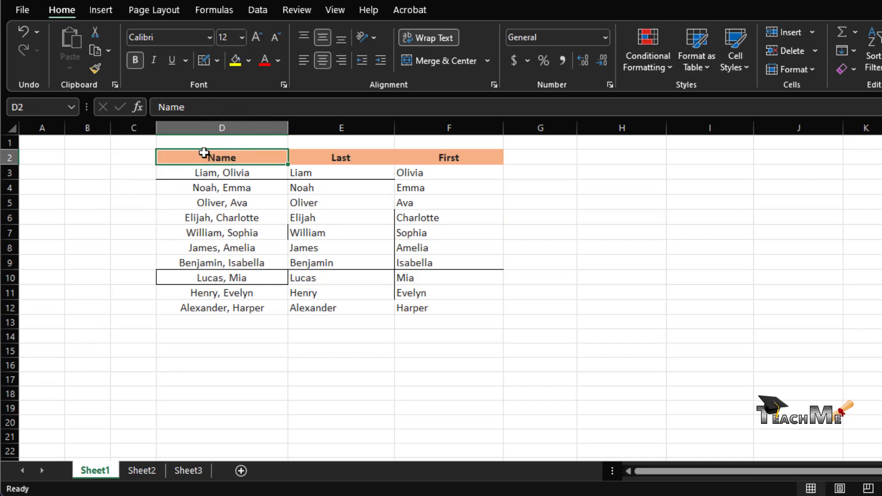
{"action": "left_click_drag", "start_coordinate": [193, 164], "coordinate": [449, 307]}
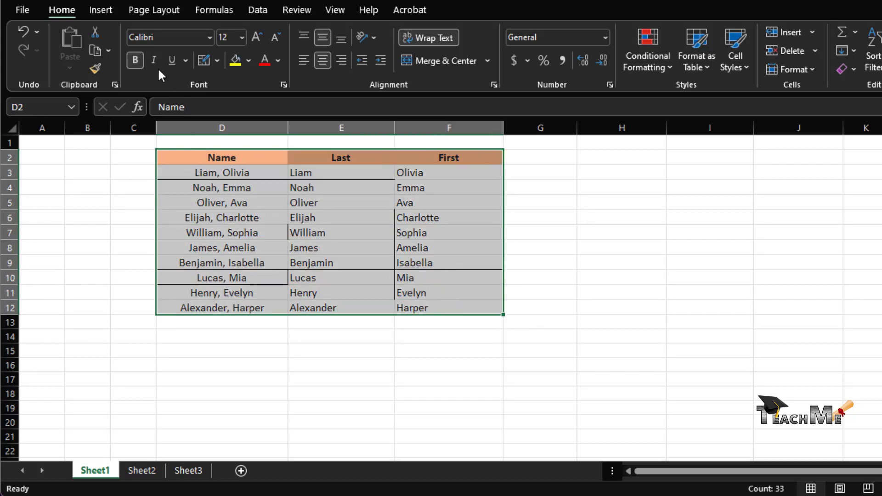
{"action": "left_click", "coordinate": [219, 64]}
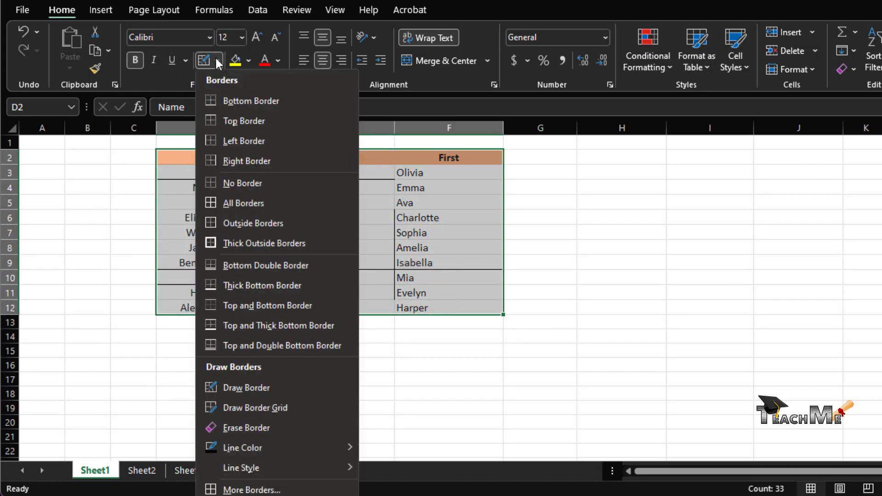
{"action": "left_click", "coordinate": [244, 184]}
{"action": "left_click", "coordinate": [237, 193]}
Step: Apply Thick Outside Borders to the name table D2:F12 and a Bottom Double Border to its header row D2:F2
{"action": "left_click_drag", "start_coordinate": [199, 160], "coordinate": [476, 303]}
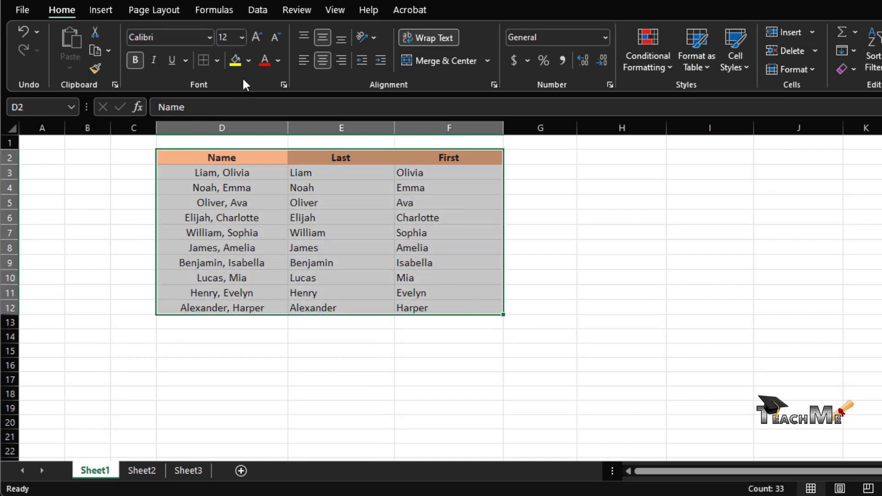
{"action": "left_click", "coordinate": [218, 62]}
{"action": "left_click", "coordinate": [253, 245]}
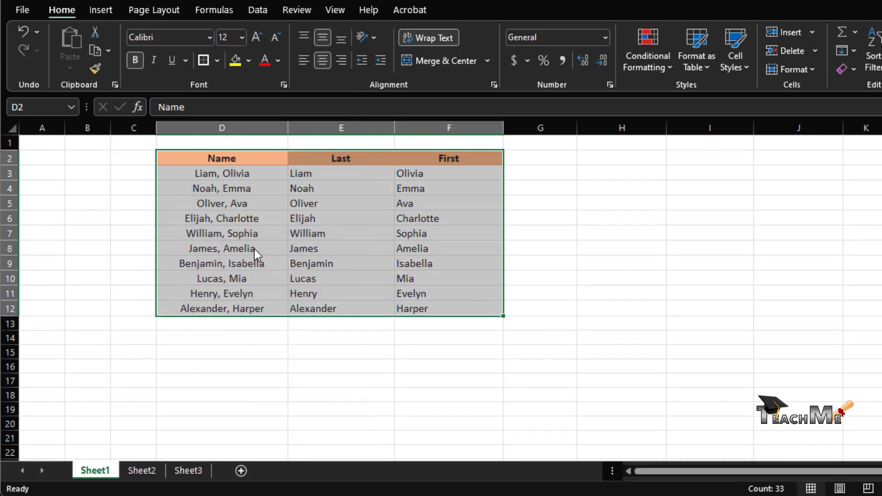
{"action": "left_click_drag", "start_coordinate": [205, 157], "coordinate": [482, 158]}
{"action": "left_click", "coordinate": [216, 61]}
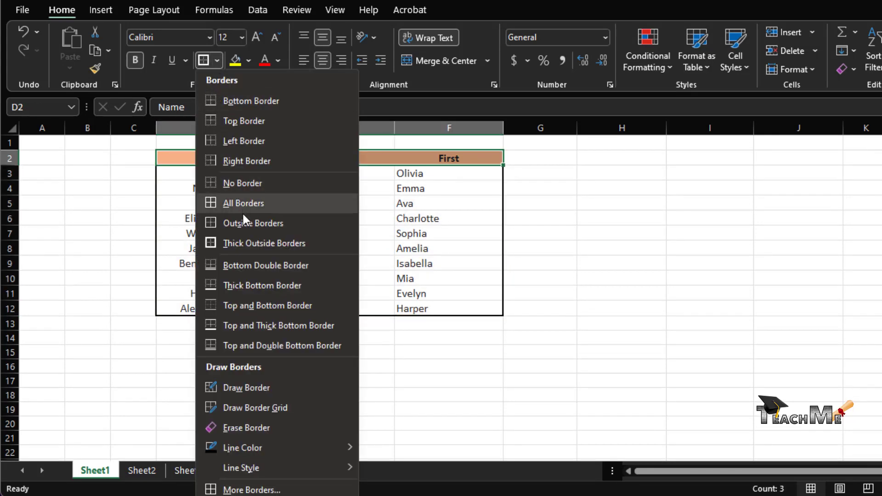
{"action": "left_click", "coordinate": [253, 263]}
{"action": "left_click_drag", "start_coordinate": [211, 177], "coordinate": [458, 310]}
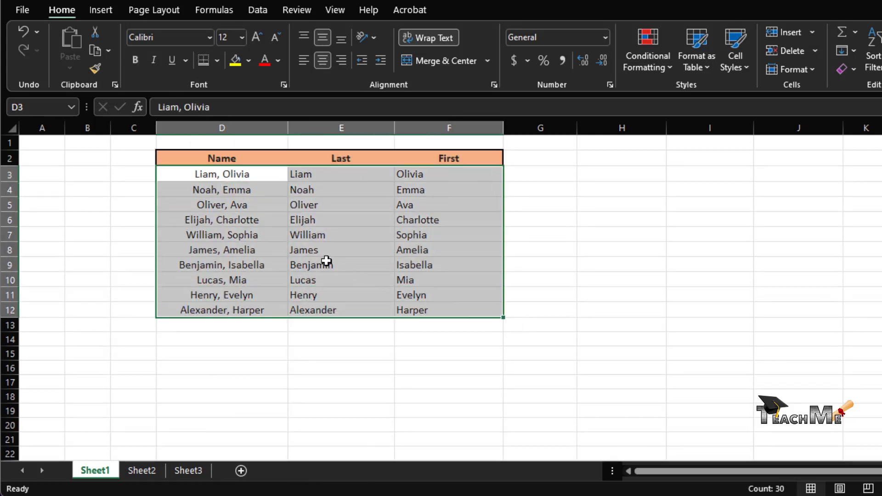
{"action": "left_click", "coordinate": [216, 60]}
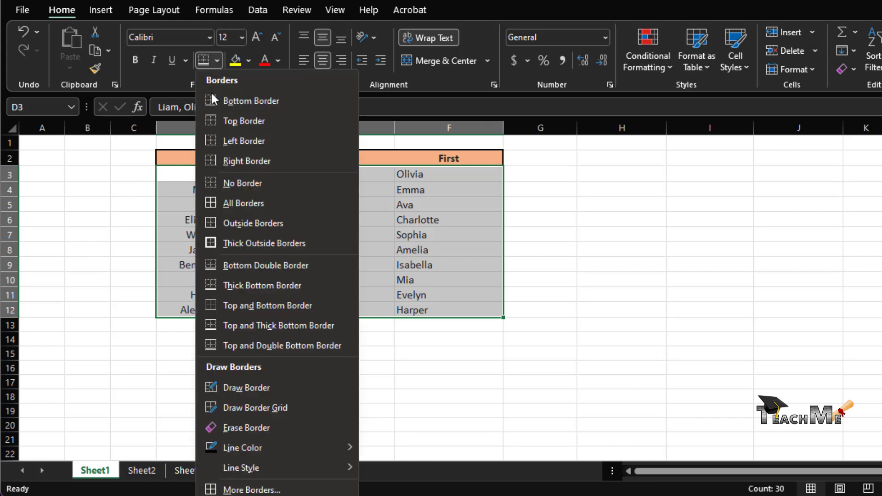
{"action": "mouse_move", "coordinate": [340, 473]}
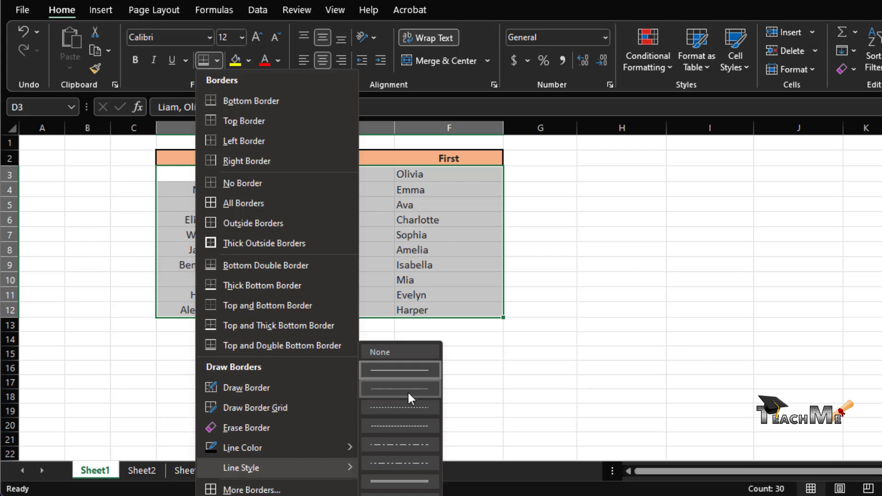
{"action": "left_click", "coordinate": [393, 456]}
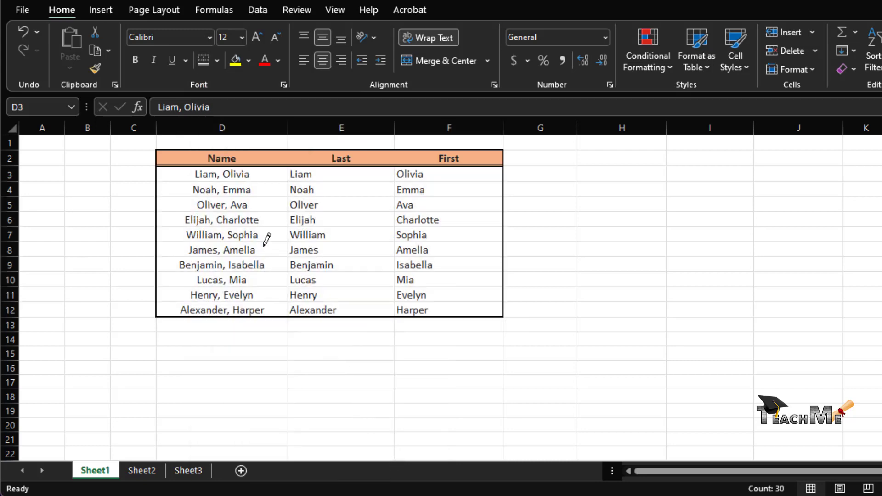
{"action": "key", "text": "Escape"}
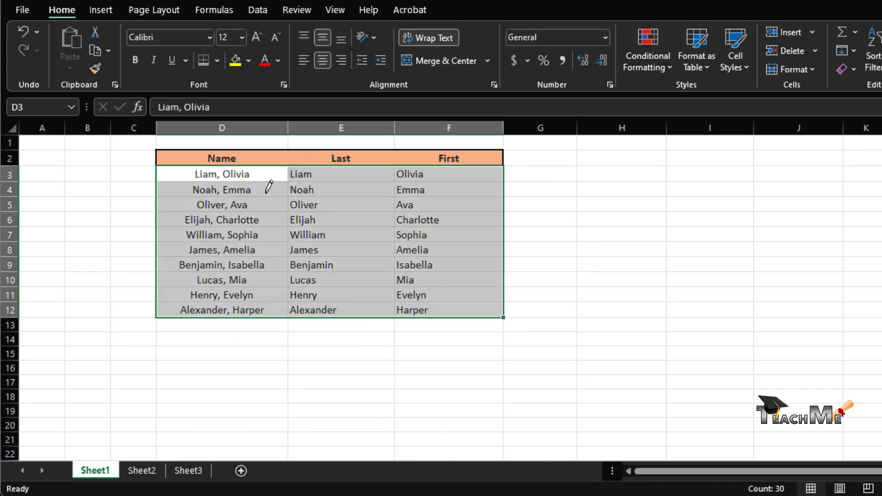
Step: Set the border line style to the dash-and-dot line listed just before the double line, and leave border drawing mode
{"action": "left_click", "coordinate": [218, 61]}
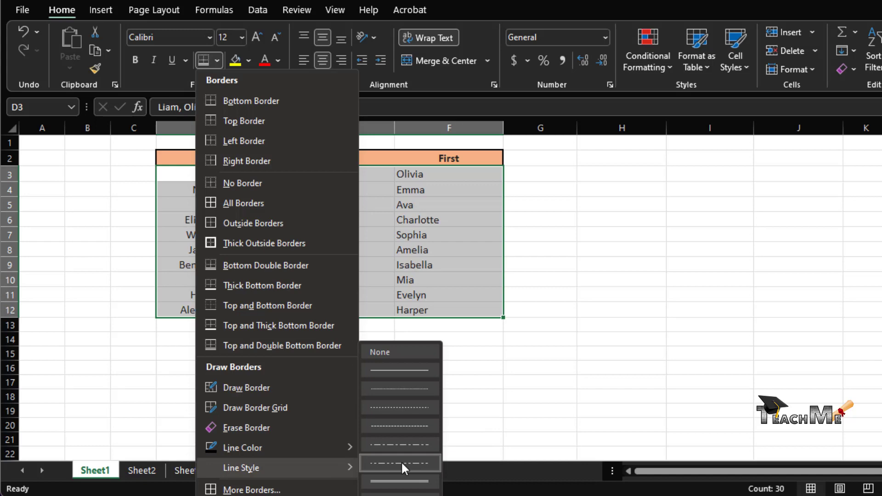
{"action": "left_click", "coordinate": [401, 461]}
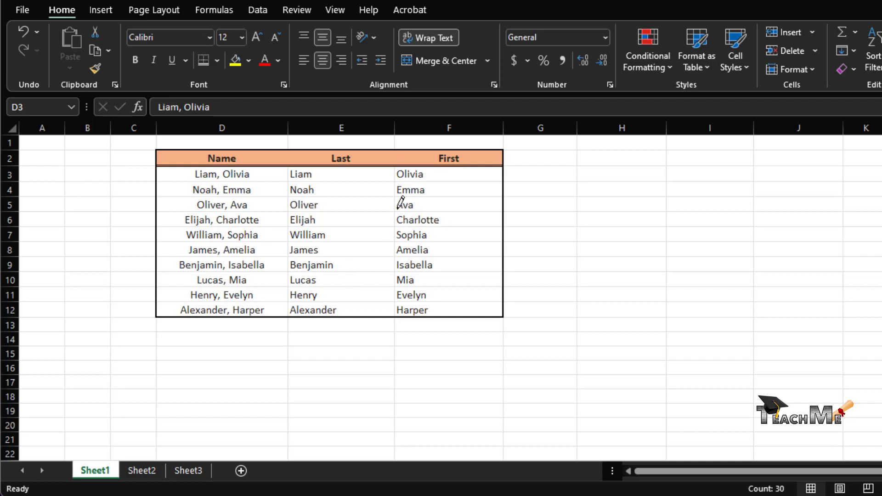
{"action": "mouse_move", "coordinate": [256, 169]}
{"action": "left_mouse_down"}
{"action": "mouse_move", "coordinate": [288, 199]}
{"action": "mouse_move", "coordinate": [343, 216]}
{"action": "mouse_move", "coordinate": [326, 203]}
{"action": "mouse_move", "coordinate": [322, 222]}
{"action": "left_mouse_up"}
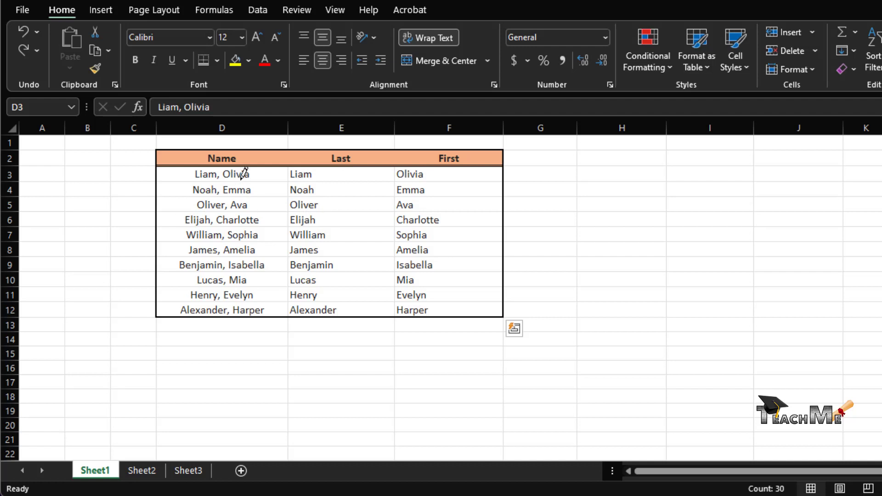
{"action": "key", "text": "Escape"}
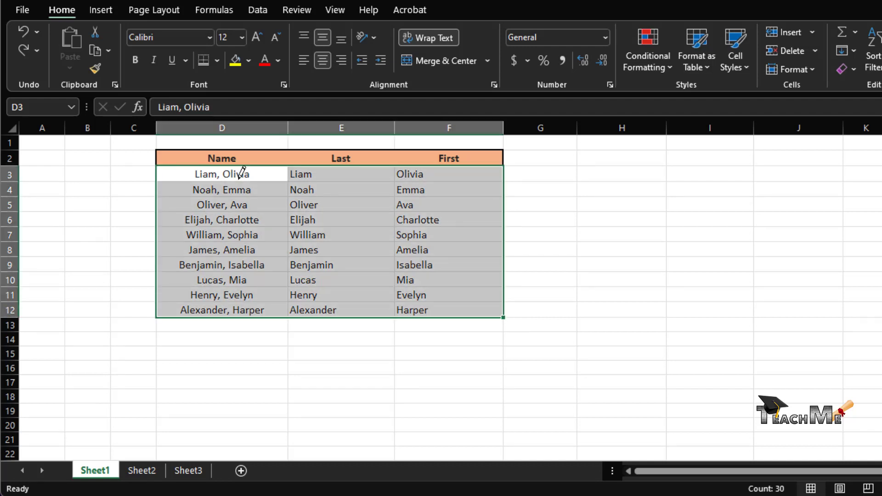
{"action": "left_click", "coordinate": [243, 174]}
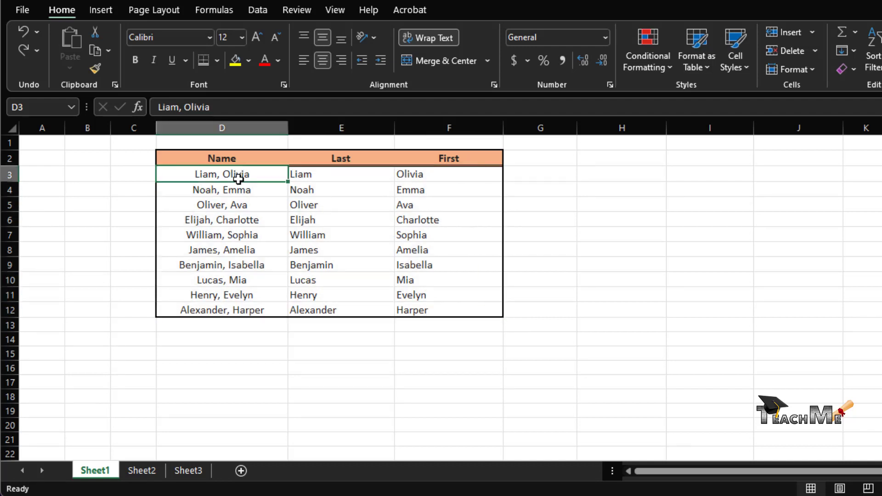
{"action": "left_click", "coordinate": [298, 190]}
Step: Apply All Borders in the chosen line style to the table body, cells D3:F12, and select cells outside the table
{"action": "left_click_drag", "start_coordinate": [252, 175], "coordinate": [477, 314]}
{"action": "left_click", "coordinate": [217, 61]}
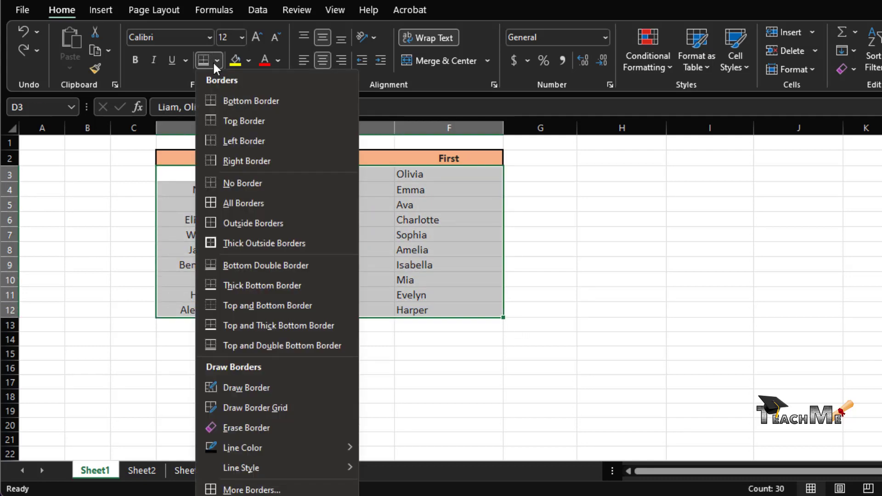
{"action": "left_click", "coordinate": [245, 209]}
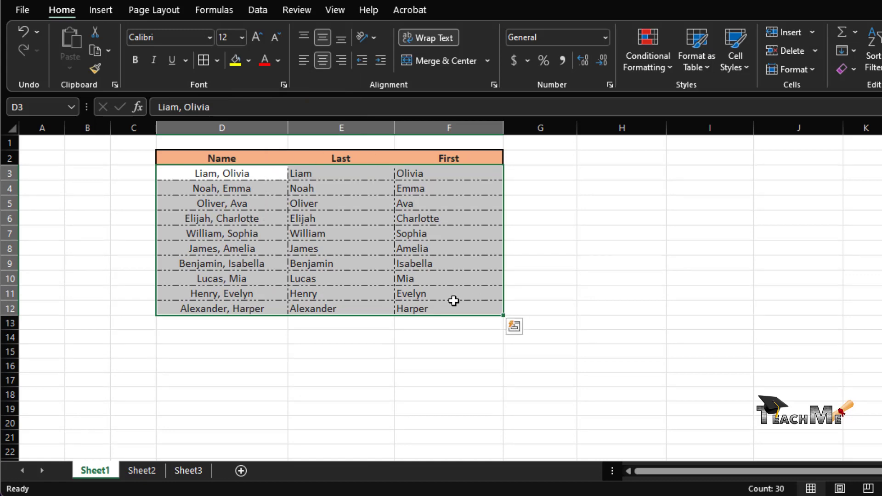
{"action": "left_click_drag", "start_coordinate": [611, 252], "coordinate": [611, 263]}
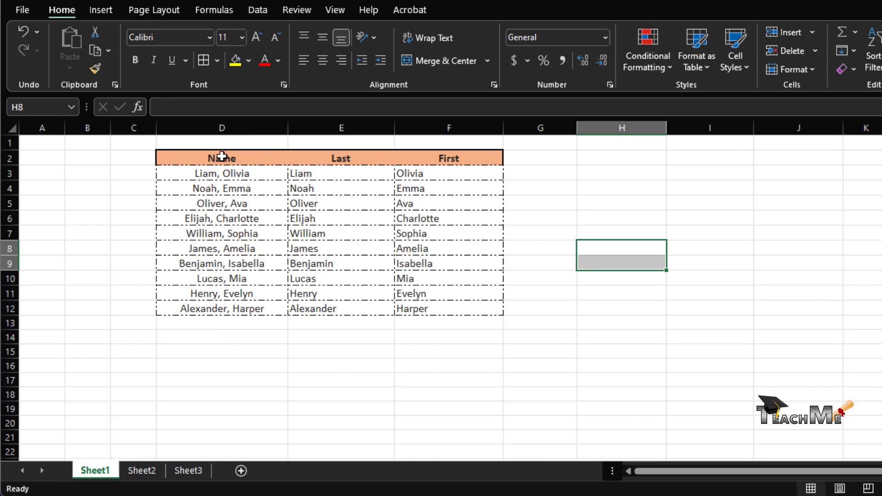
Step: Apply Thick Outside Borders around the whole name table, cells D2:F12, and select a cell outside the table
{"action": "left_click", "coordinate": [211, 163]}
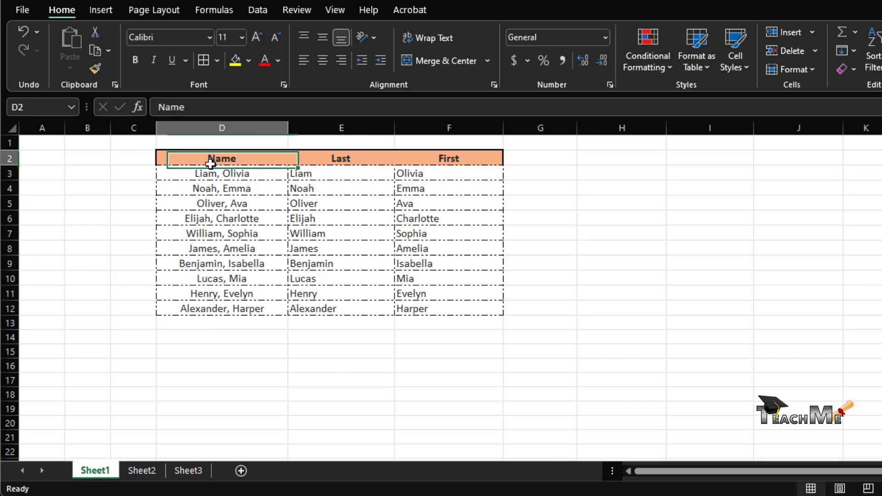
{"action": "left_click_drag", "start_coordinate": [210, 164], "coordinate": [453, 301]}
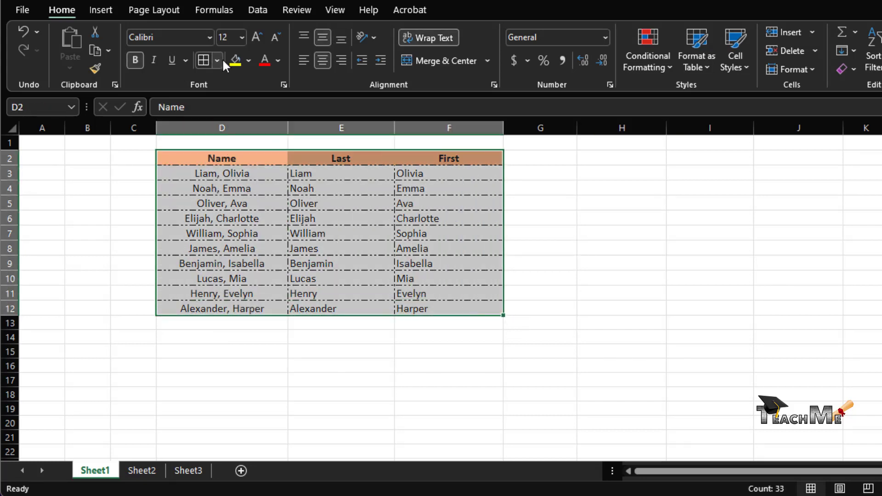
{"action": "left_click", "coordinate": [219, 61]}
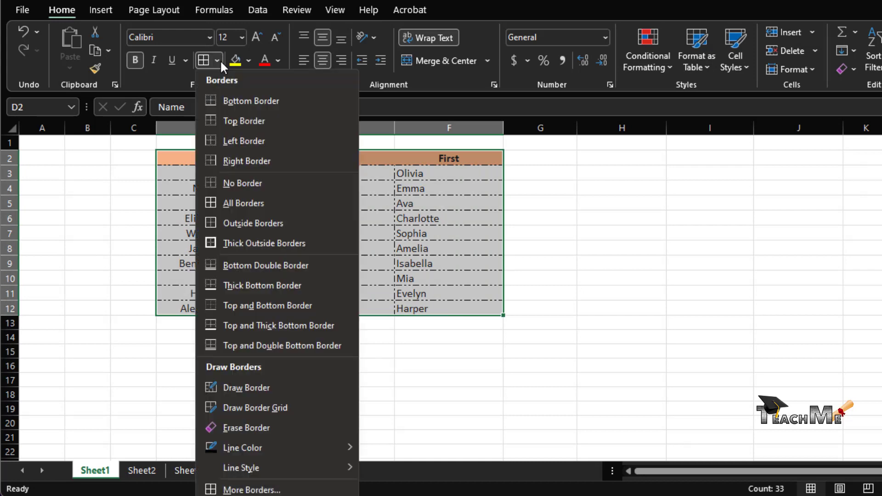
{"action": "left_click", "coordinate": [291, 244]}
{"action": "left_click", "coordinate": [597, 250]}
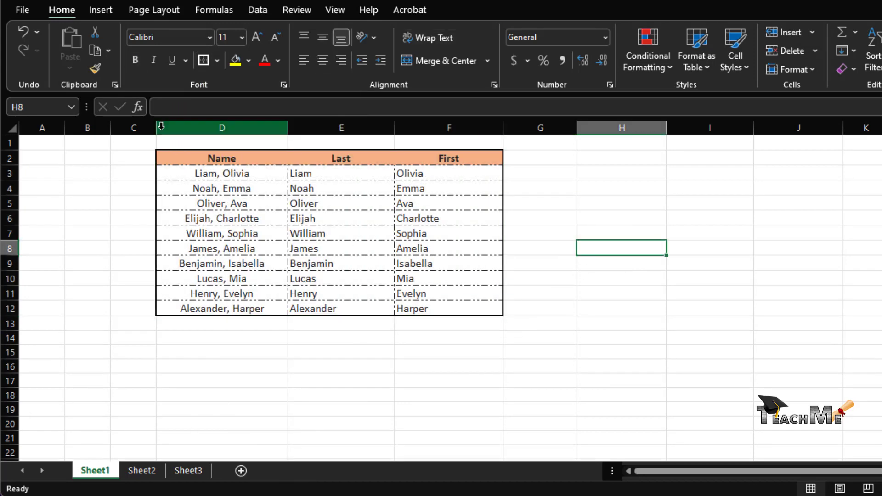
Step: Apply a Bottom Double Border to the header row D2:F2 and select a cell below the table
{"action": "left_click_drag", "start_coordinate": [175, 157], "coordinate": [430, 158]}
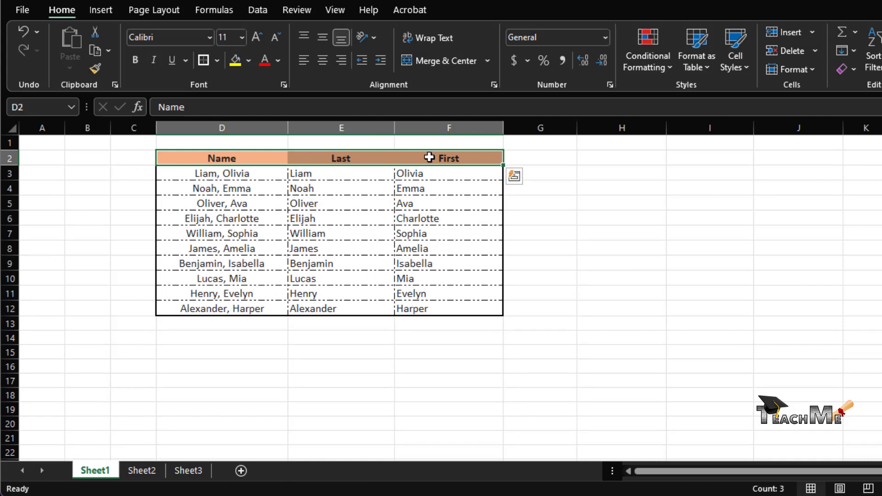
{"action": "left_click", "coordinate": [217, 55]}
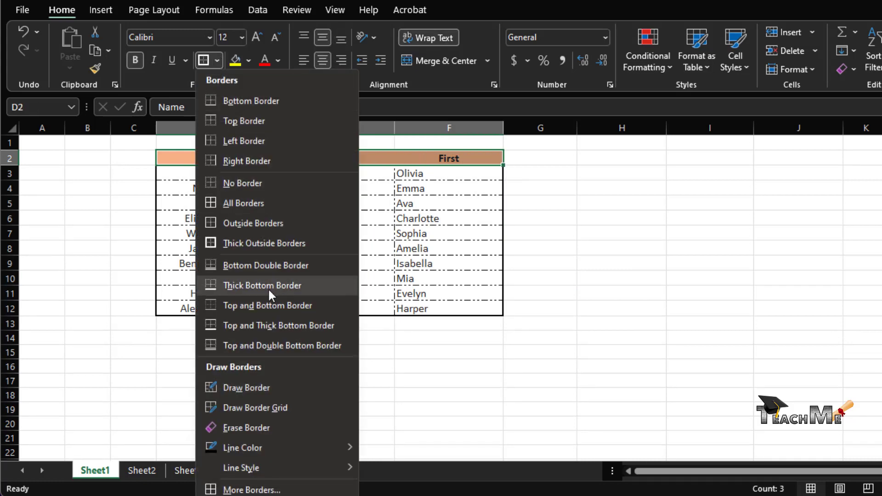
{"action": "left_click", "coordinate": [269, 270]}
{"action": "left_click", "coordinate": [462, 354]}
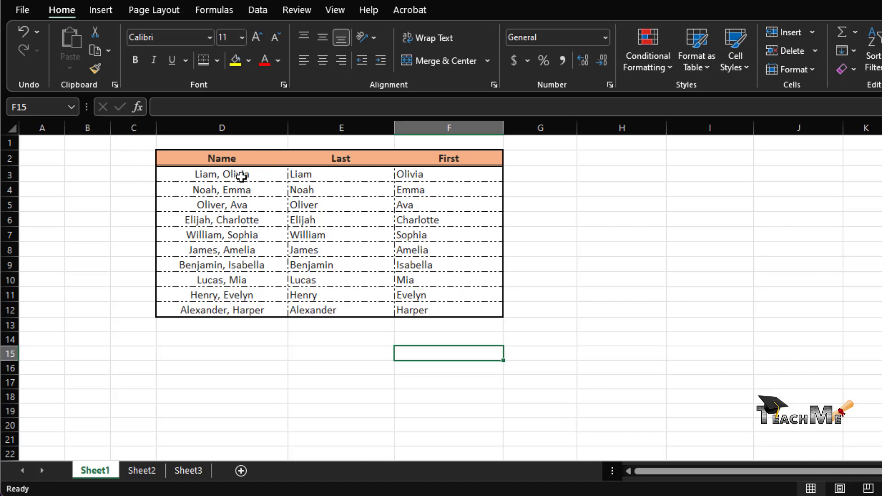
Step: Select the table body D3:F12 and set the border line color to dark blue
{"action": "left_click_drag", "start_coordinate": [242, 177], "coordinate": [470, 305]}
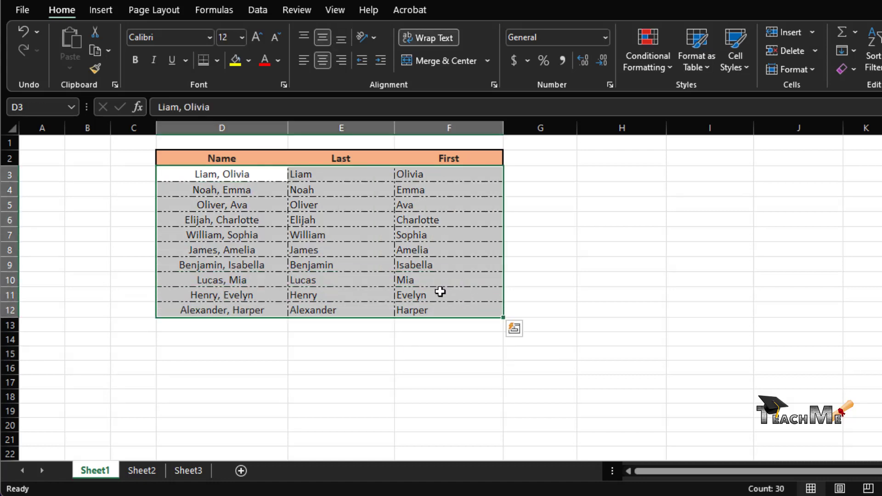
{"action": "left_click", "coordinate": [217, 57]}
{"action": "mouse_move", "coordinate": [330, 452]}
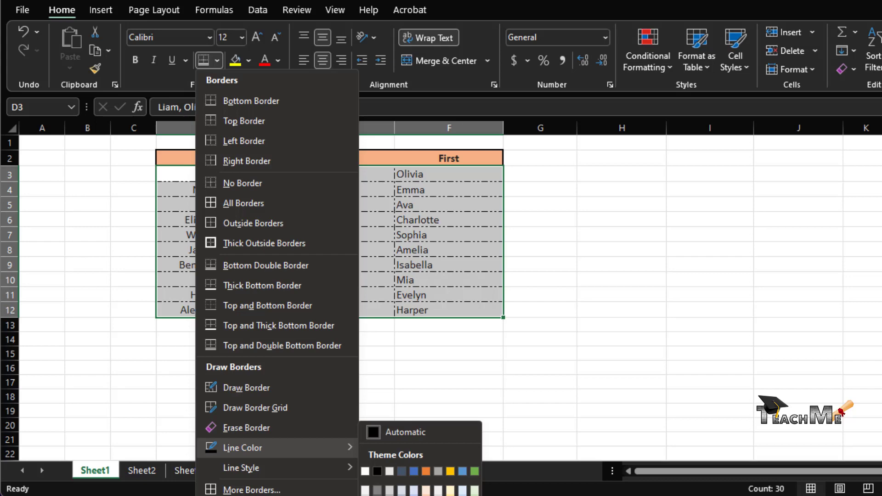
{"action": "left_click", "coordinate": [414, 492]}
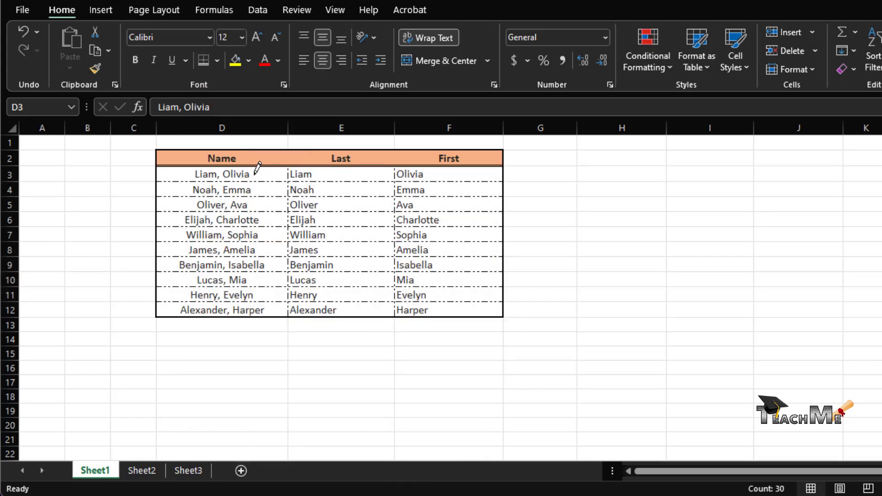
Step: Try to draw a dark blue outline around cells D3:F10, undo it, and leave border drawing mode
{"action": "mouse_move", "coordinate": [261, 178]}
{"action": "left_mouse_down"}
{"action": "mouse_move", "coordinate": [375, 232]}
{"action": "mouse_move", "coordinate": [425, 283]}
{"action": "mouse_move", "coordinate": [446, 283]}
{"action": "left_mouse_up"}
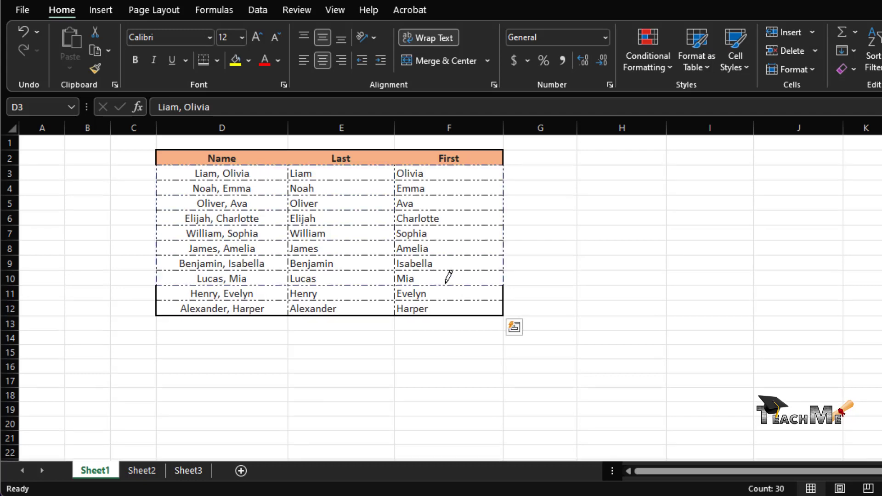
{"action": "key", "text": "ctrl+z"}
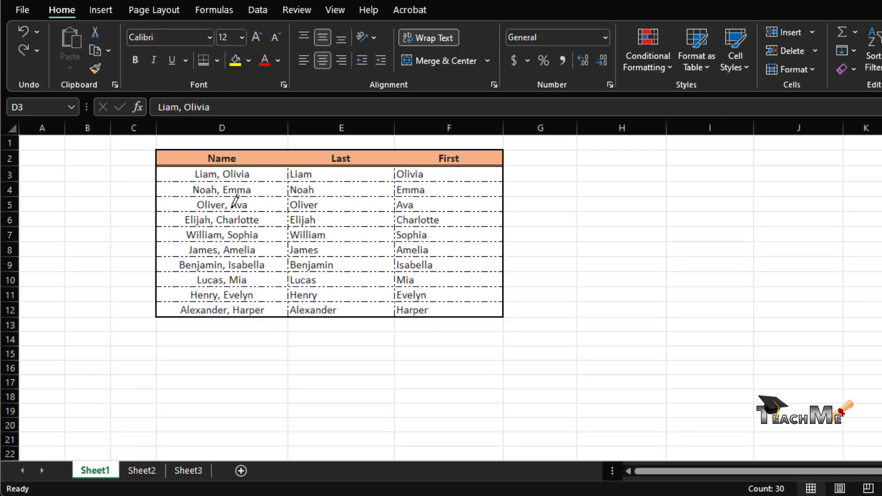
{"action": "key", "text": "Escape"}
Step: Apply All Borders in the dark blue line color to the table body, cells D3:F12
{"action": "left_click_drag", "start_coordinate": [216, 176], "coordinate": [446, 311]}
{"action": "left_click", "coordinate": [217, 60]}
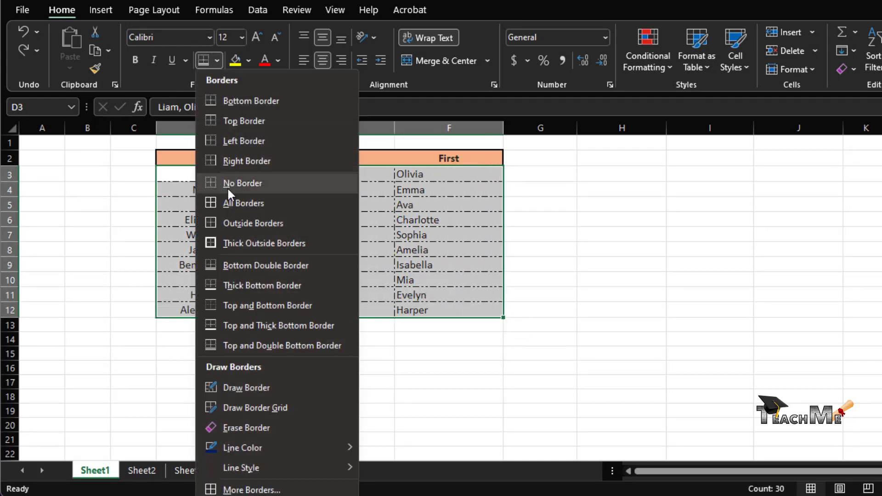
{"action": "left_click", "coordinate": [235, 200]}
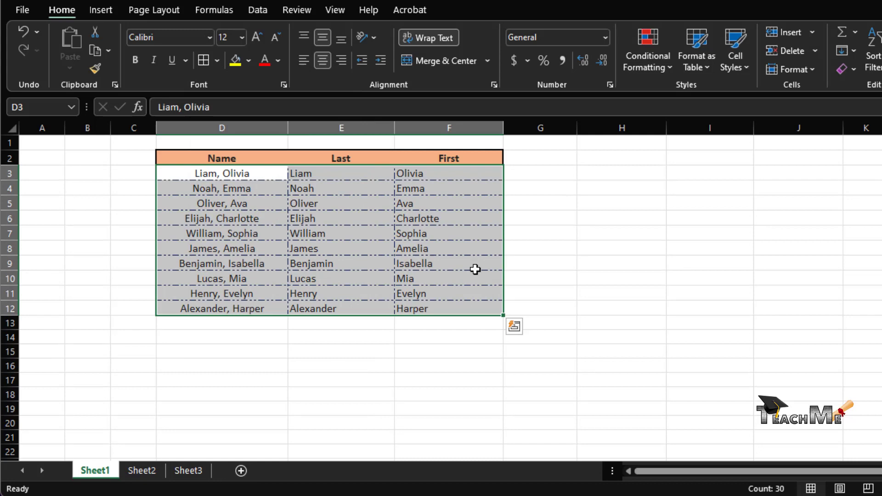
{"action": "left_click", "coordinate": [416, 219]}
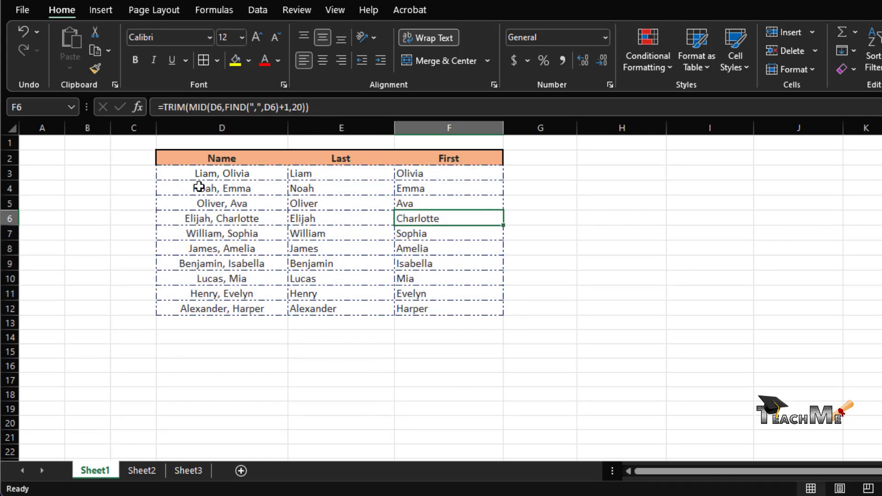
Step: Set the border line color to red and leave border drawing mode
{"action": "left_click_drag", "start_coordinate": [205, 173], "coordinate": [488, 298]}
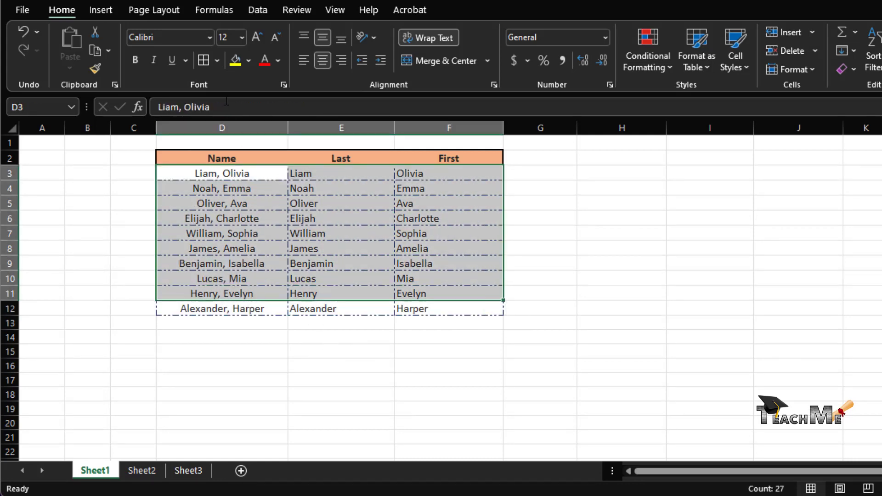
{"action": "left_click", "coordinate": [217, 60]}
{"action": "mouse_move", "coordinate": [329, 446]}
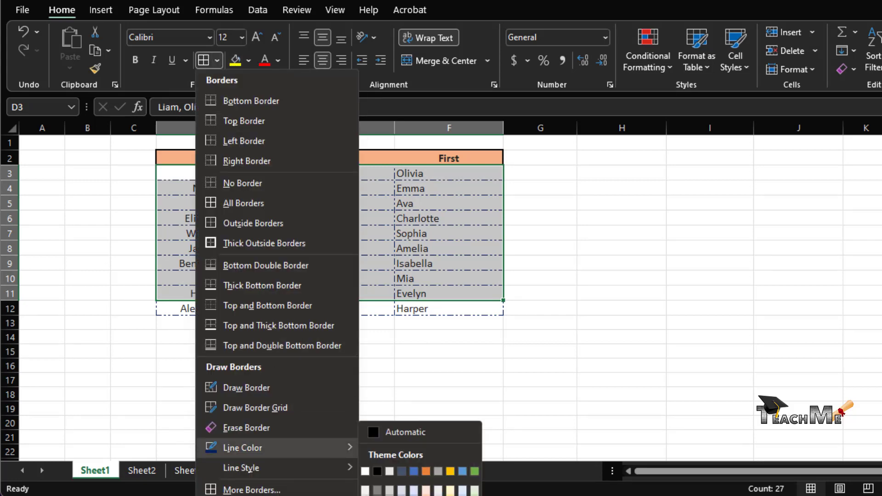
{"action": "left_click", "coordinate": [426, 494]}
{"action": "key", "text": "Escape"}
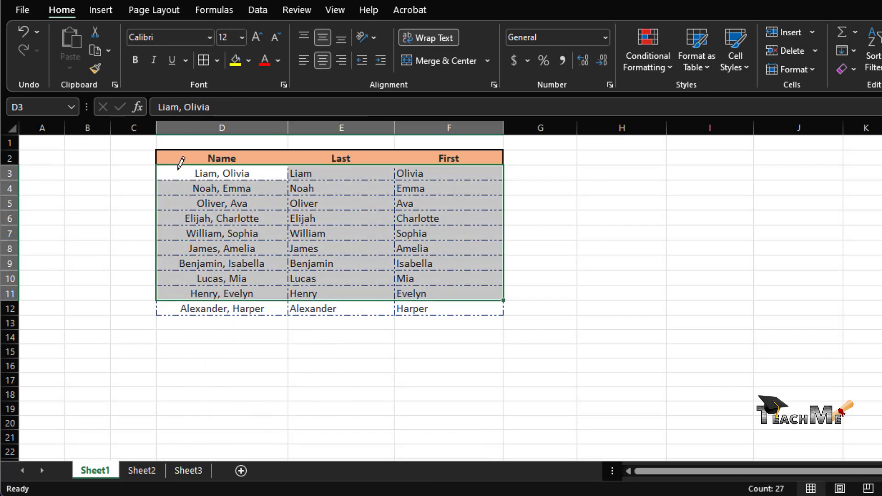
Step: Apply All Borders in the red line color to the table body, cells D3:F12
{"action": "left_click_drag", "start_coordinate": [185, 173], "coordinate": [467, 307]}
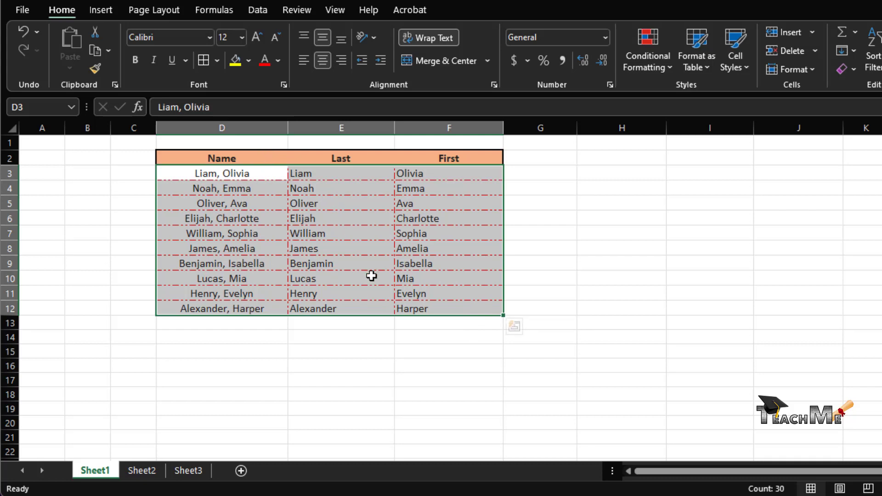
{"action": "right_click", "coordinate": [368, 237]}
{"action": "left_click", "coordinate": [696, 192]}
{"action": "left_click", "coordinate": [218, 236]}
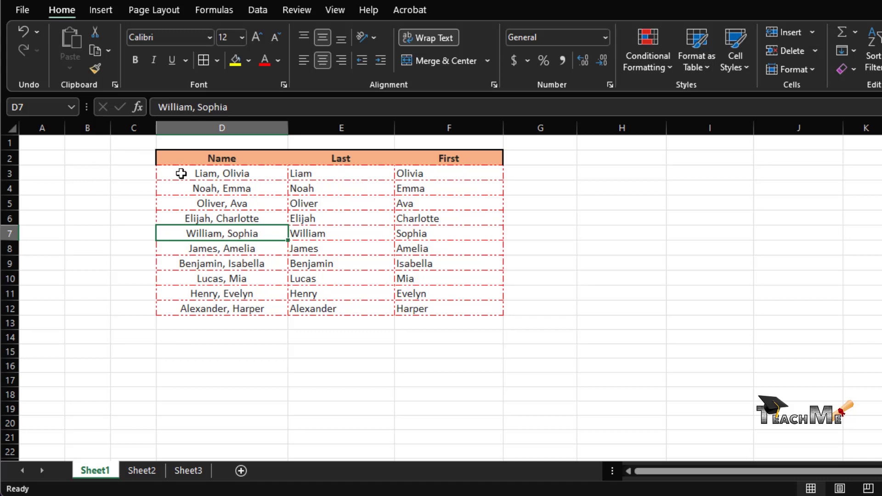
{"action": "left_click_drag", "start_coordinate": [182, 173], "coordinate": [484, 313]}
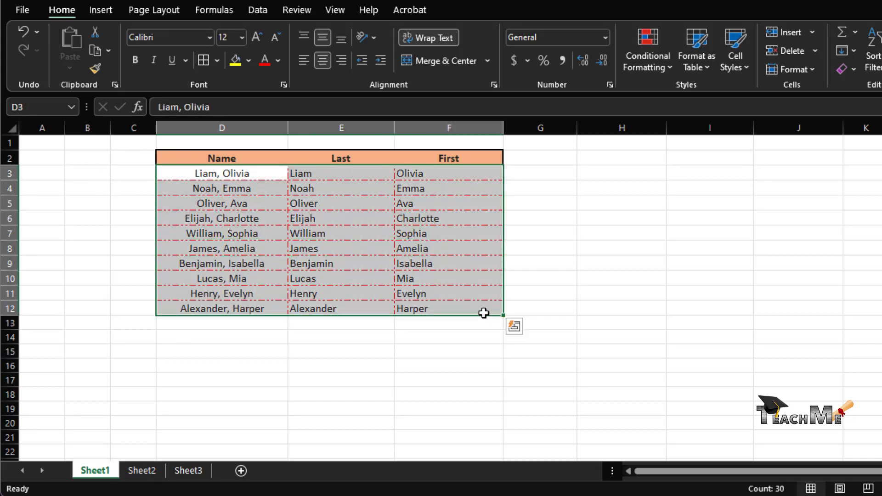
{"action": "right_click", "coordinate": [326, 233]}
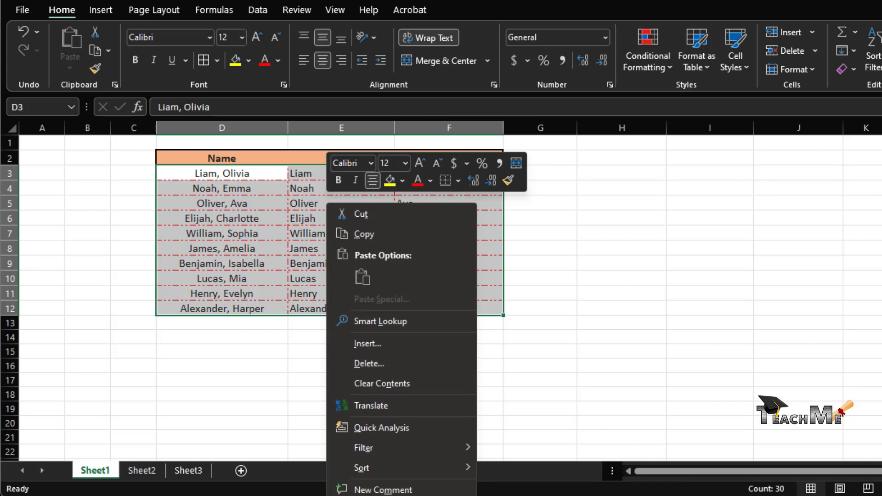
{"action": "left_click", "coordinate": [383, 495]}
{"action": "scroll", "coordinate": [460, 312], "scroll_direction": "down", "scroll_amount": 1}
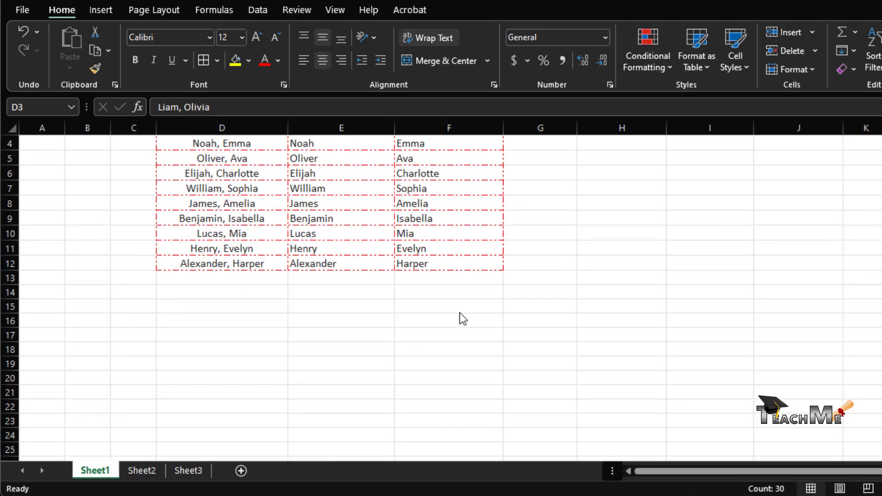
{"action": "scroll", "coordinate": [459, 312], "scroll_direction": "up", "scroll_amount": 1}
{"action": "left_click", "coordinate": [329, 214]}
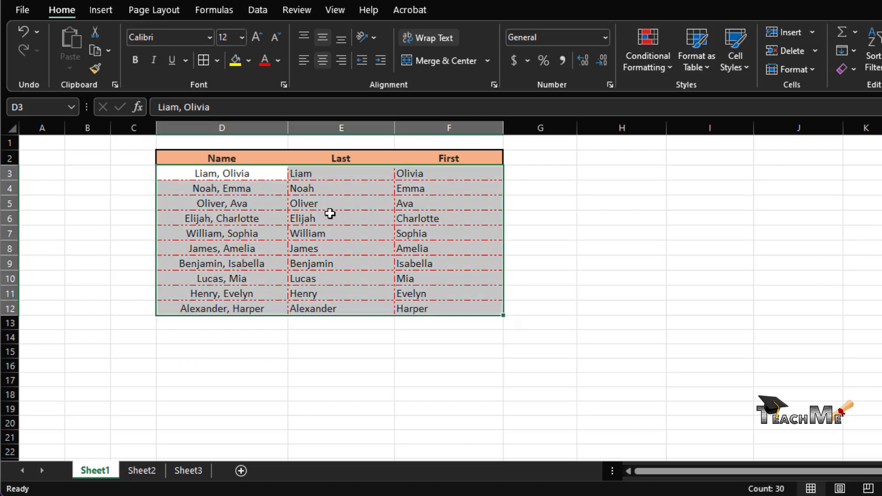
{"action": "right_click", "coordinate": [354, 211]}
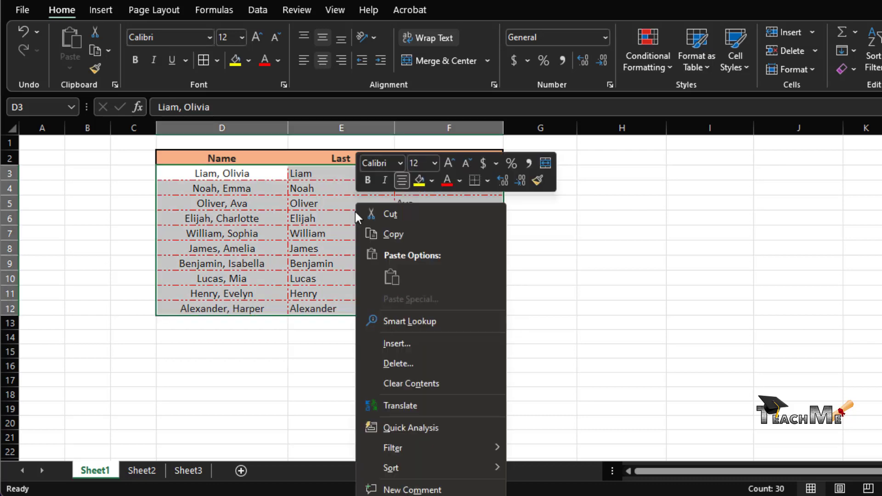
{"action": "scroll", "coordinate": [356, 216], "scroll_direction": "down", "scroll_amount": 1}
{"action": "left_click", "coordinate": [662, 221]}
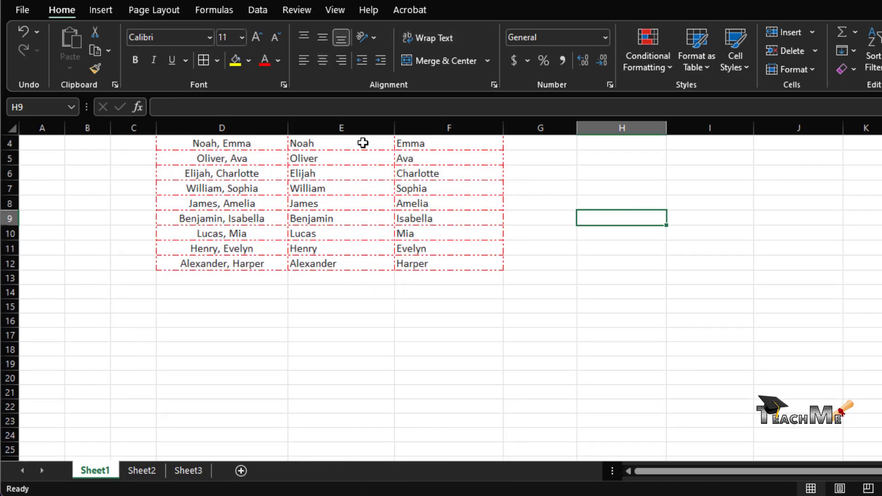
Step: Select cells D4:F12 and open the Border settings of Format Cells for them
{"action": "left_click_drag", "start_coordinate": [279, 143], "coordinate": [487, 266]}
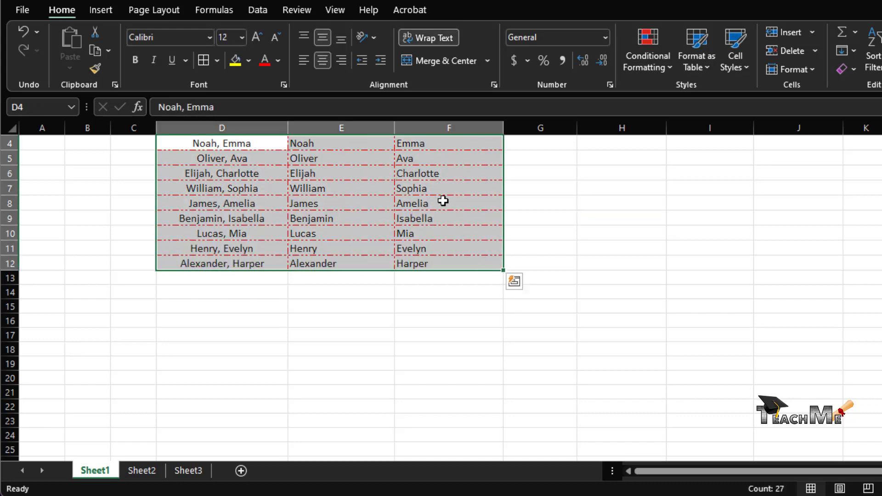
{"action": "right_click", "coordinate": [443, 200]}
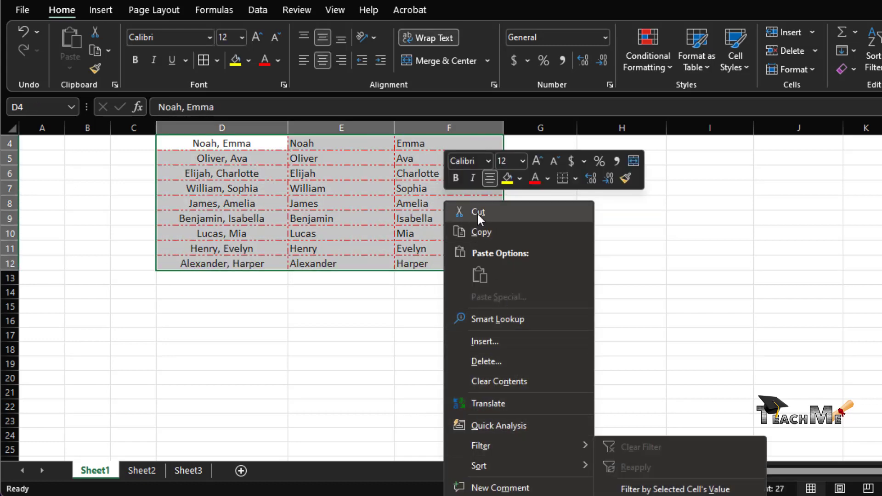
{"action": "key", "text": "Escape"}
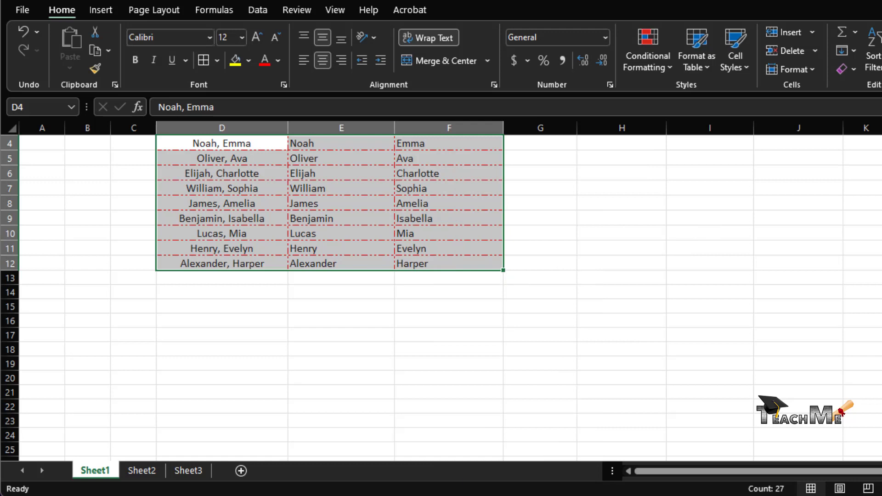
{"action": "right_click", "coordinate": [366, 146]}
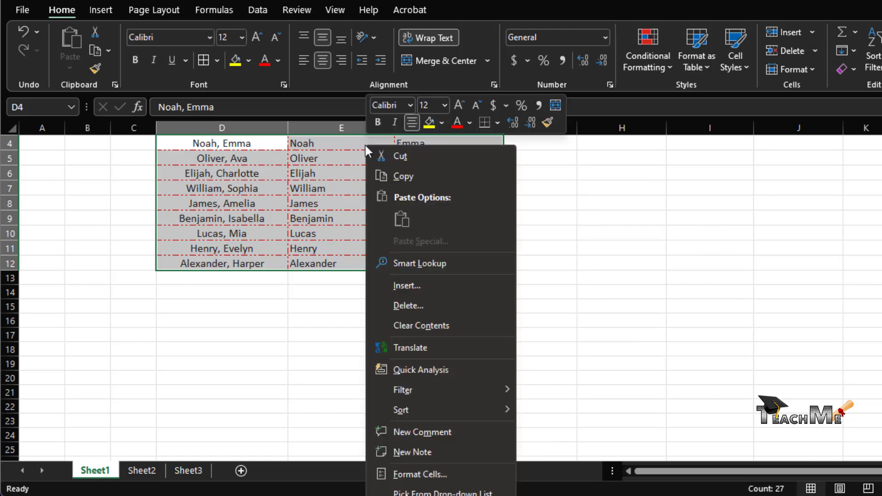
{"action": "left_click", "coordinate": [455, 467]}
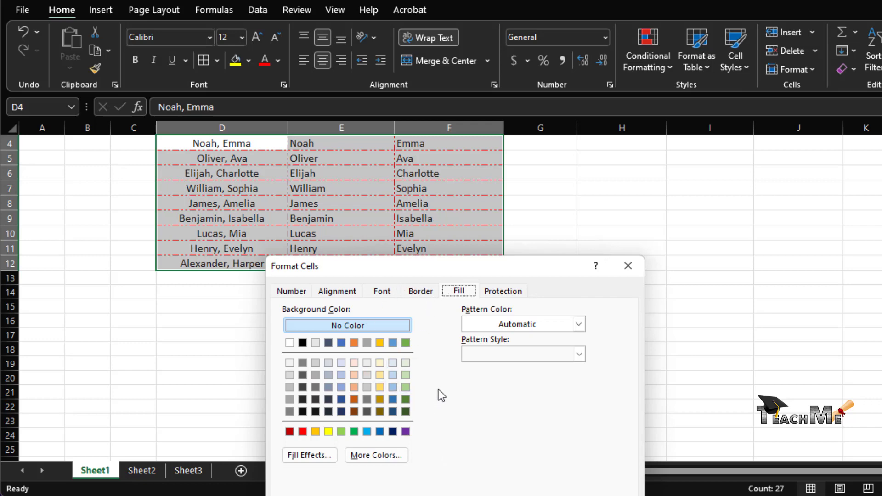
{"action": "left_click", "coordinate": [424, 294]}
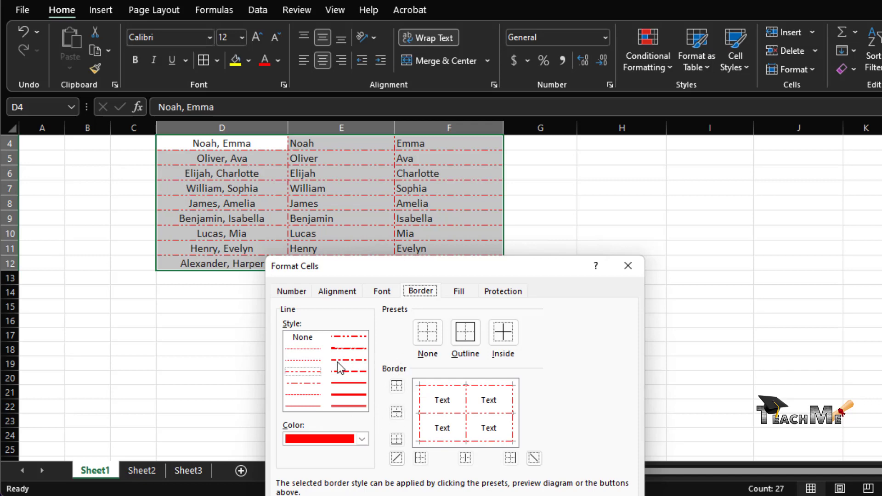
Step: Set the outline and inside borders of D4:F12 to the thin solid red line style in Format Cells
{"action": "left_click", "coordinate": [309, 349]}
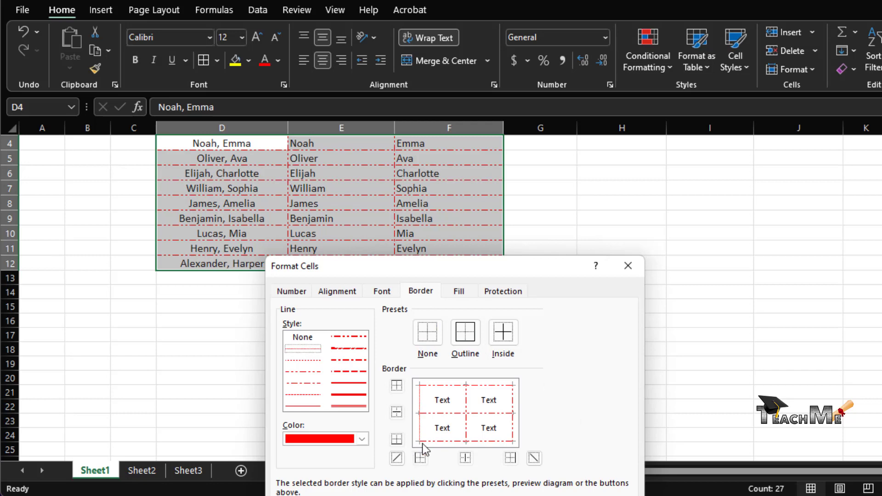
{"action": "left_click", "coordinate": [466, 333]}
{"action": "left_click", "coordinate": [304, 406]}
{"action": "left_click", "coordinate": [465, 332]}
{"action": "left_click", "coordinate": [503, 332]}
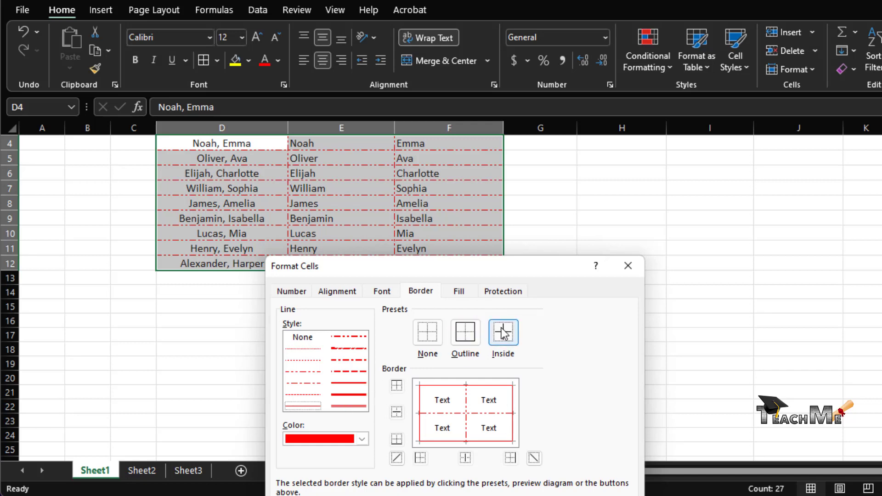
{"action": "left_click", "coordinate": [503, 333]}
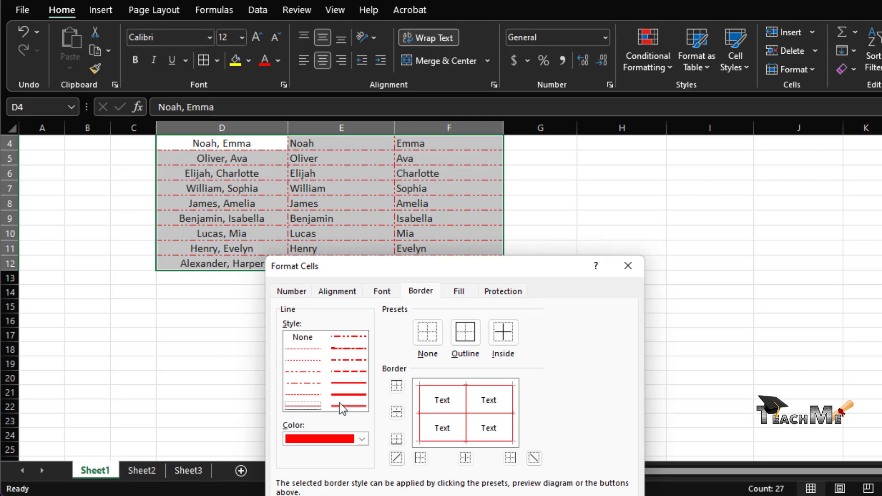
Step: Set the inside borders of D4:F12 to a thin solid dark orange line in Format Cells
{"action": "left_click", "coordinate": [362, 438]}
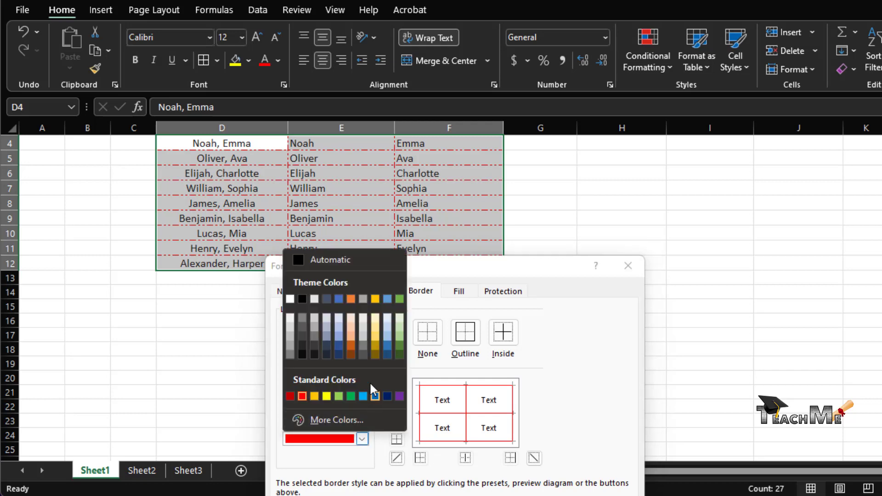
{"action": "left_click", "coordinate": [354, 346]}
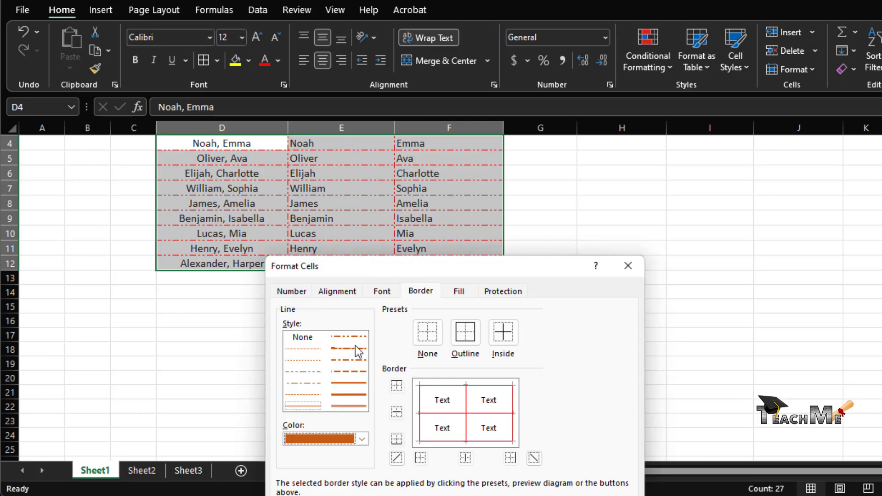
{"action": "left_click", "coordinate": [504, 333]}
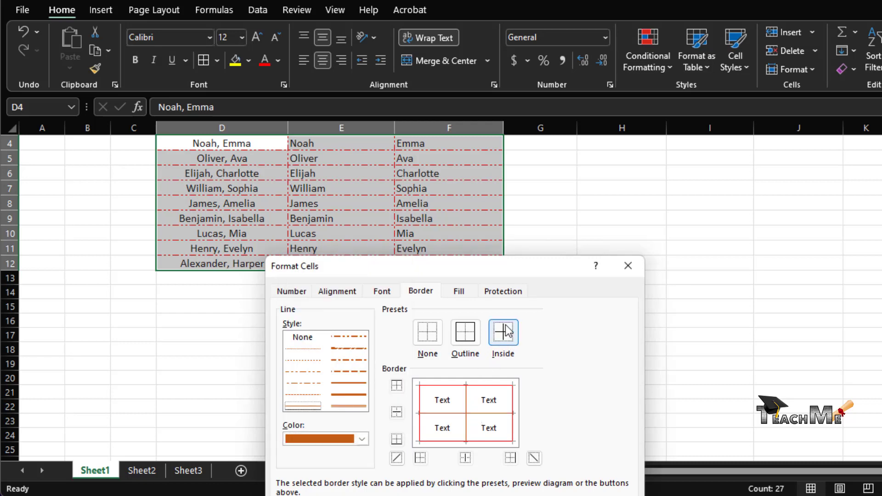
Step: Recolor the inside borders of D4:F12 to standard green with the thin solid line
{"action": "left_click", "coordinate": [362, 439]}
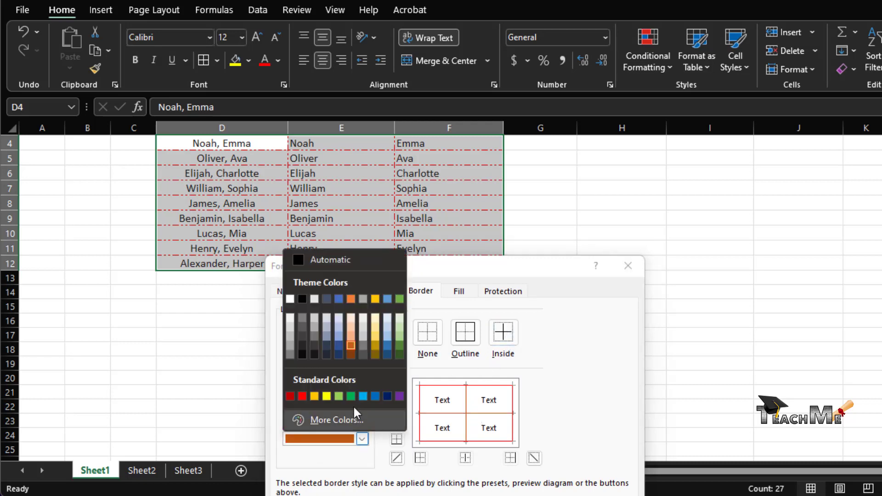
{"action": "left_click", "coordinate": [348, 394]}
{"action": "left_click", "coordinate": [508, 333]}
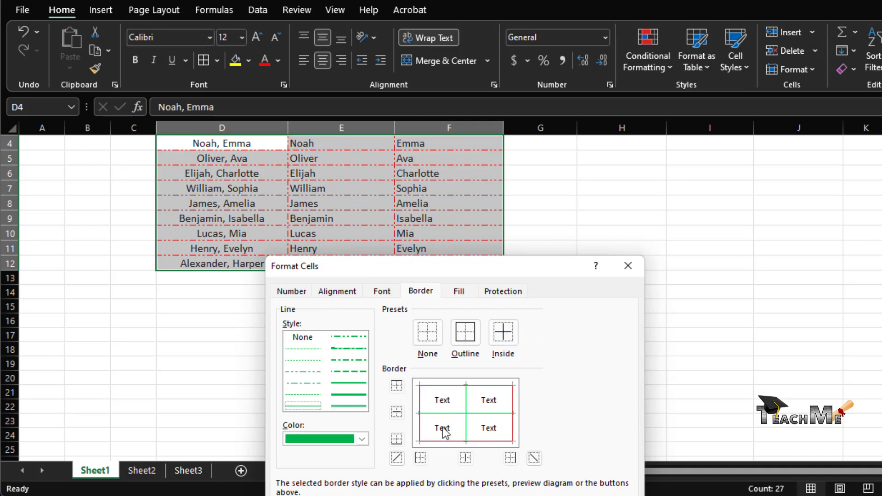
Step: Set the top border of D4:F12 to a thin solid light blue line
{"action": "left_click", "coordinate": [362, 439]}
{"action": "left_click", "coordinate": [362, 439]}
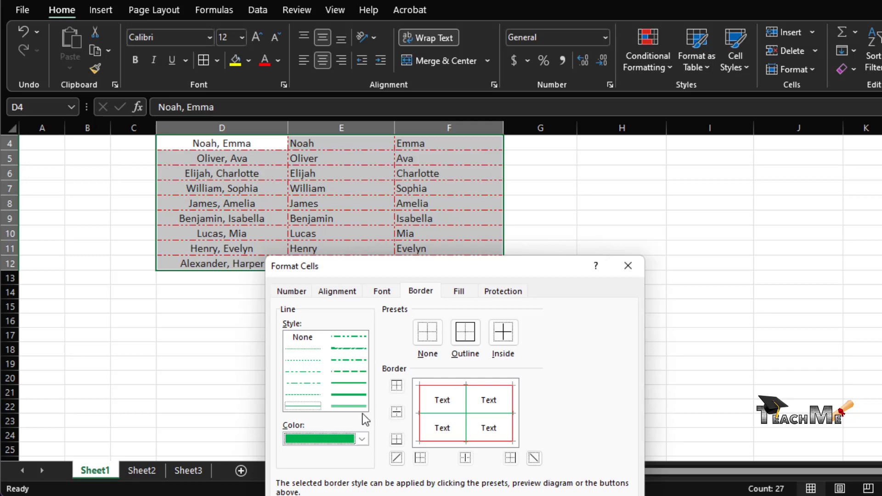
{"action": "left_click", "coordinate": [363, 439]}
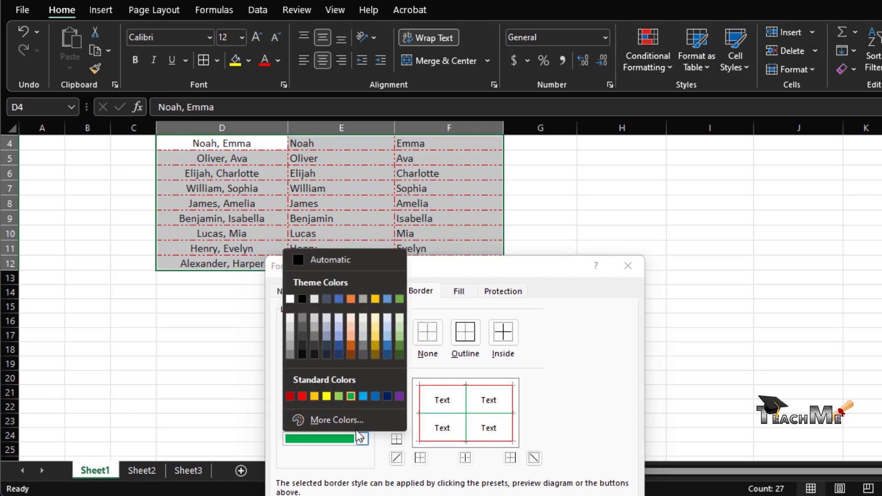
{"action": "left_click", "coordinate": [363, 396]}
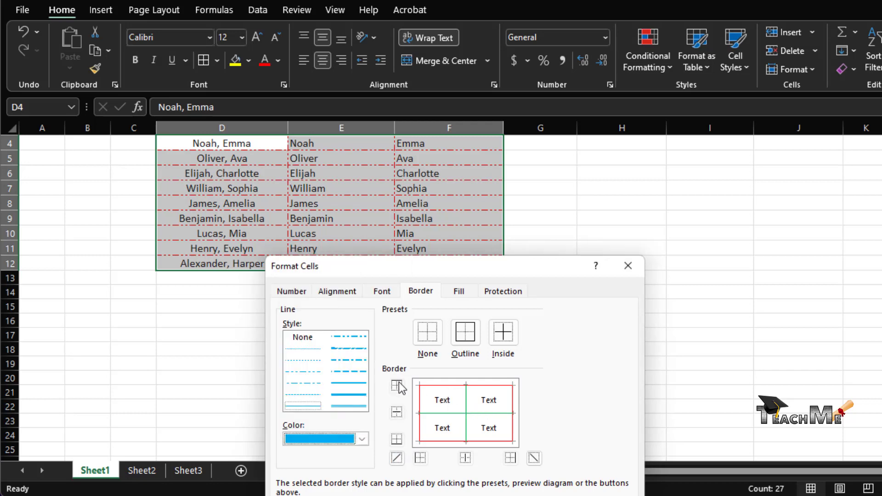
{"action": "left_click", "coordinate": [398, 386]}
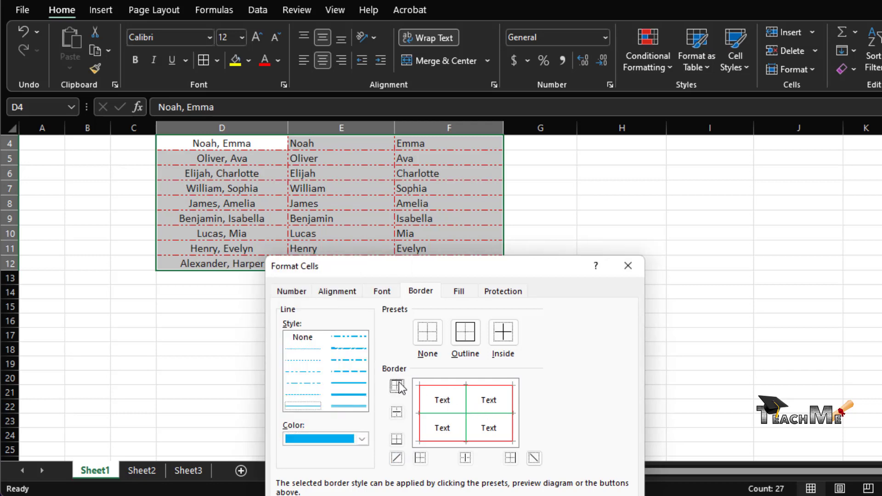
Step: Choose the gold theme color for the border line and apply it to the bottom border of D4:F12
{"action": "left_click", "coordinate": [363, 439]}
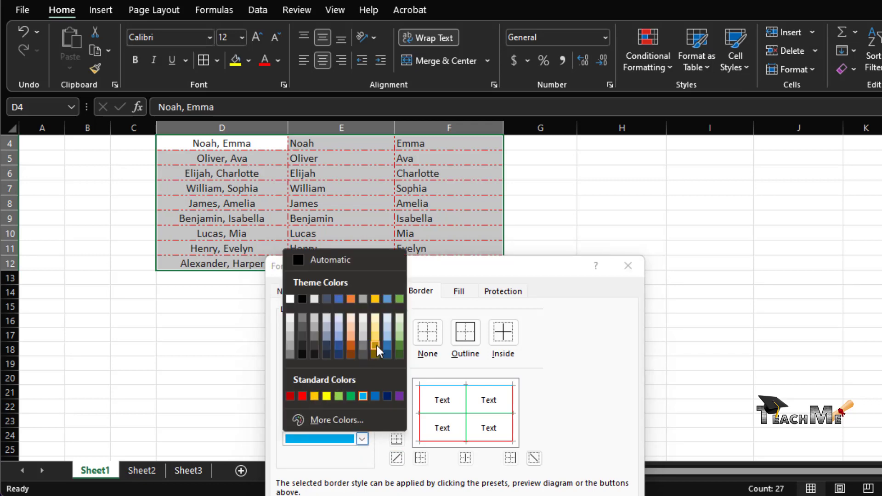
{"action": "left_click", "coordinate": [376, 299]}
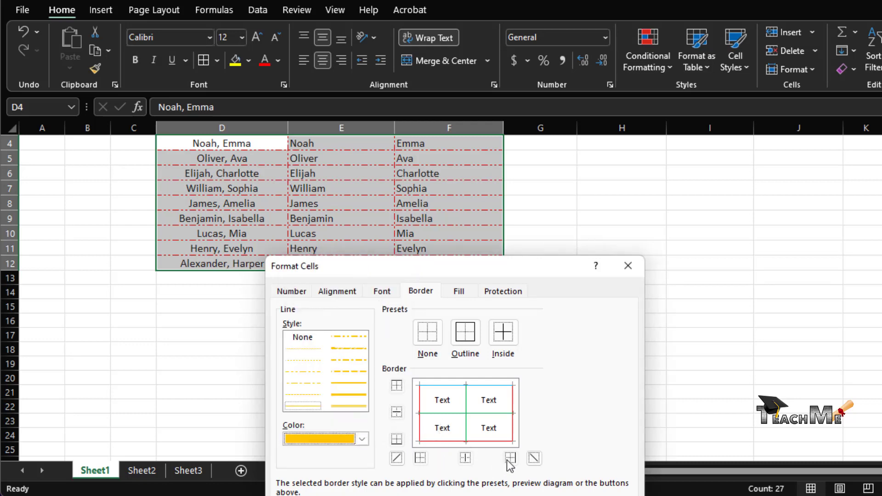
{"action": "left_click", "coordinate": [397, 440]}
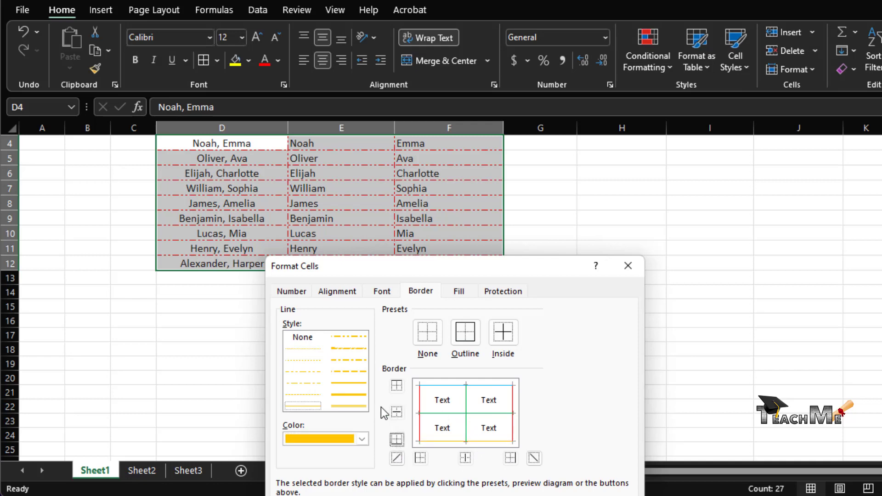
Step: Try a gold upward diagonal border in the cells of D4:F12 and remove it again
{"action": "left_click", "coordinate": [395, 459]}
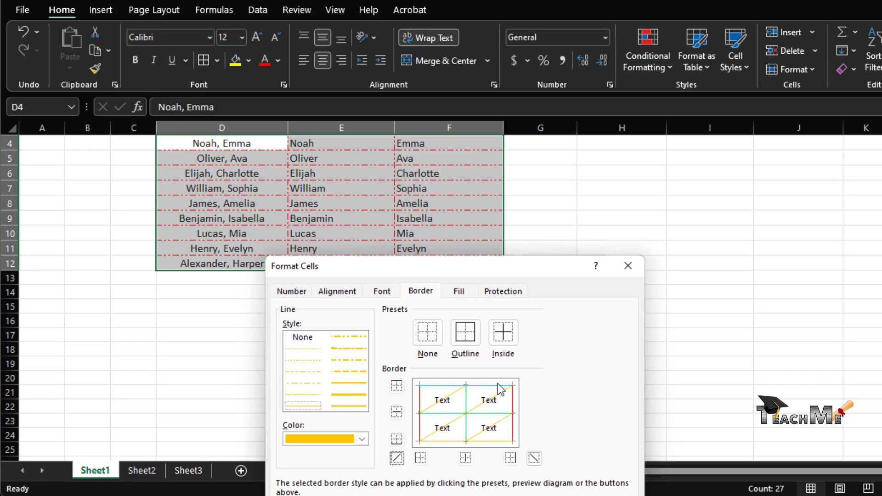
{"action": "left_click", "coordinate": [396, 460]}
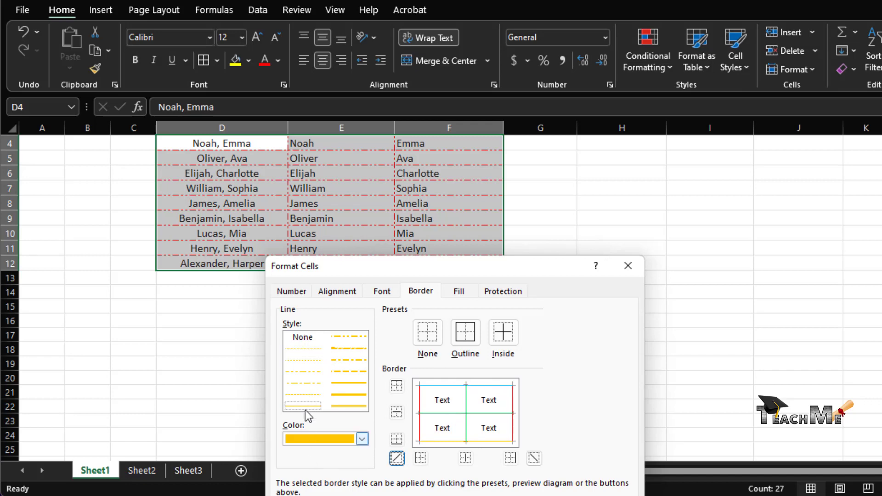
Step: Set the outline border of D4:F12 to the medium dash-dot-dot style in gold
{"action": "left_click", "coordinate": [351, 337]}
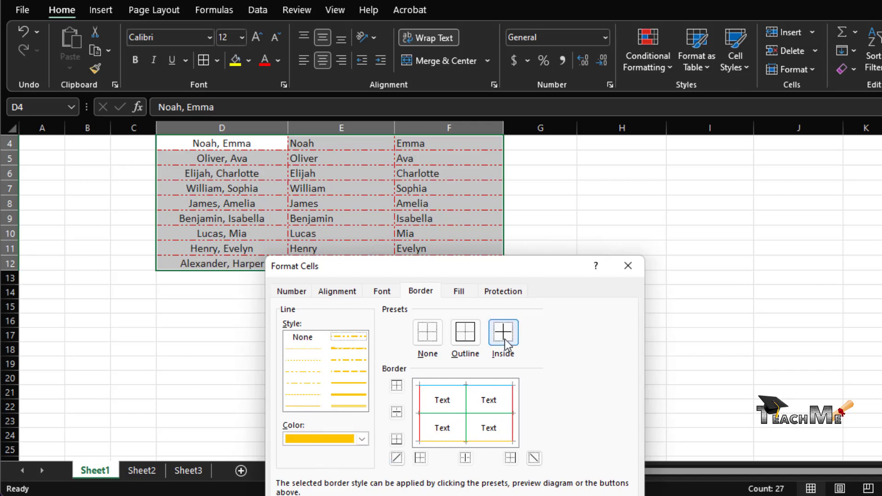
{"action": "left_click", "coordinate": [468, 334]}
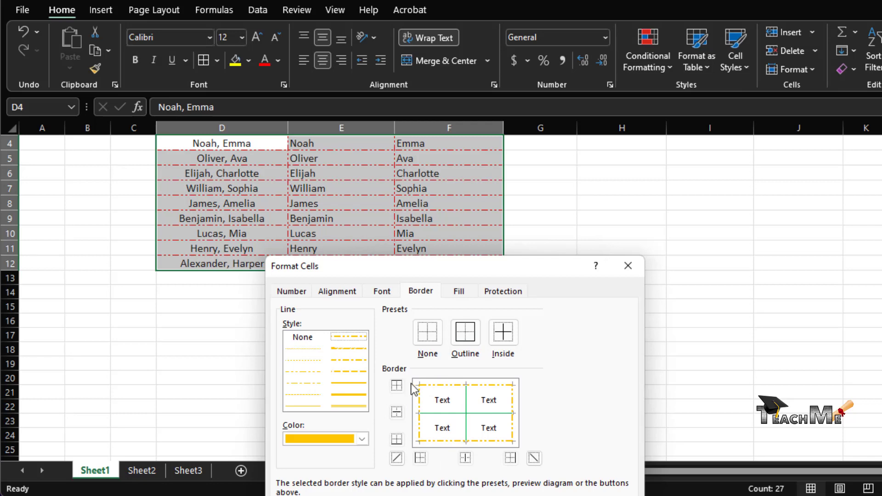
Step: Set the inside horizontal border of D4:F12 to the red medium dash-dot-dot line
{"action": "left_click", "coordinate": [363, 438]}
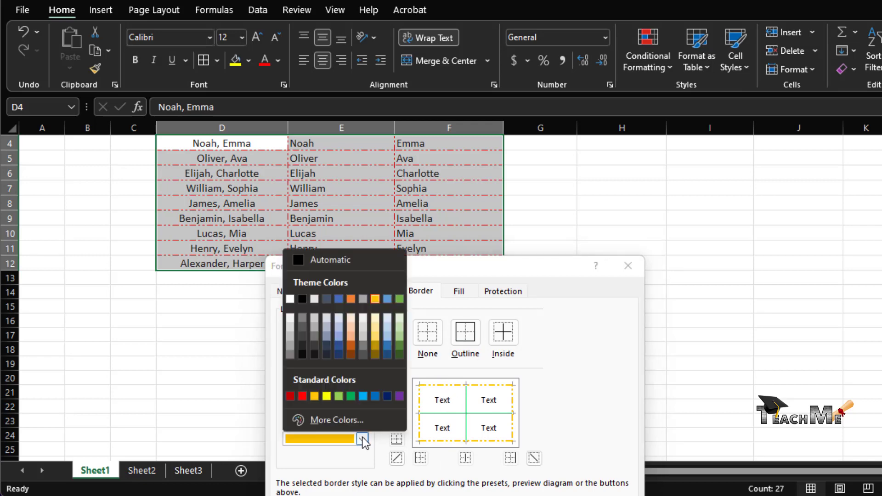
{"action": "left_click", "coordinate": [302, 396]}
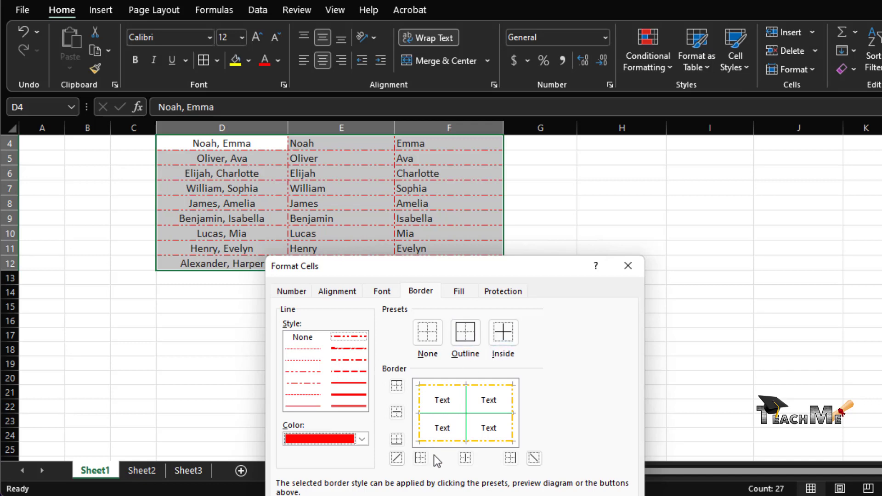
{"action": "left_click", "coordinate": [402, 413]}
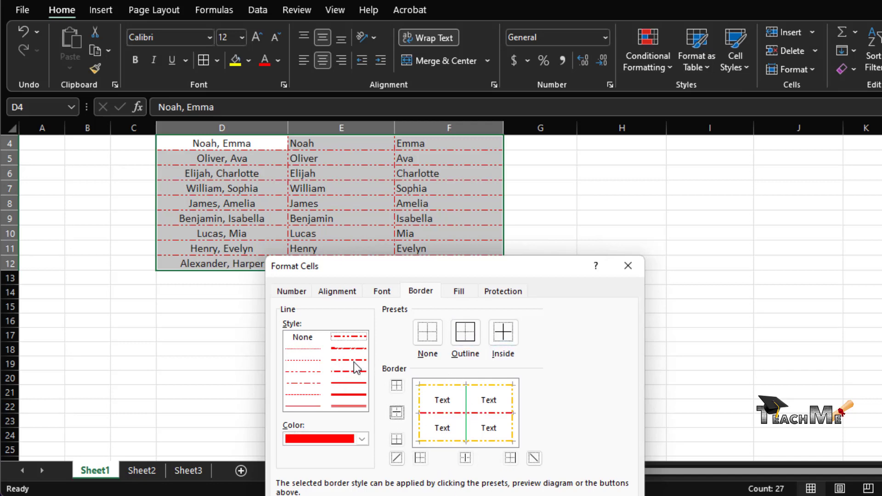
Step: Recolor the right border of D4:F12 light blue and its top border red, in the medium dash-dot-dot style
{"action": "left_click", "coordinate": [363, 439]}
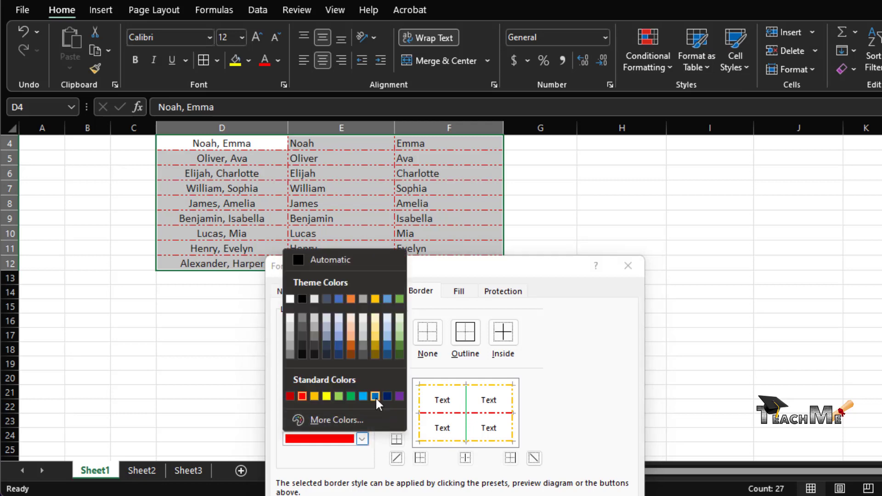
{"action": "left_click", "coordinate": [363, 397]}
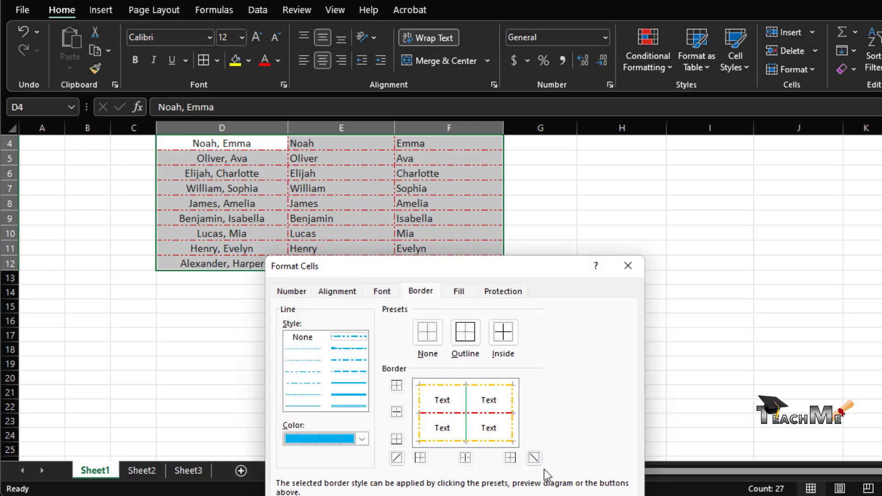
{"action": "left_click", "coordinate": [511, 458]}
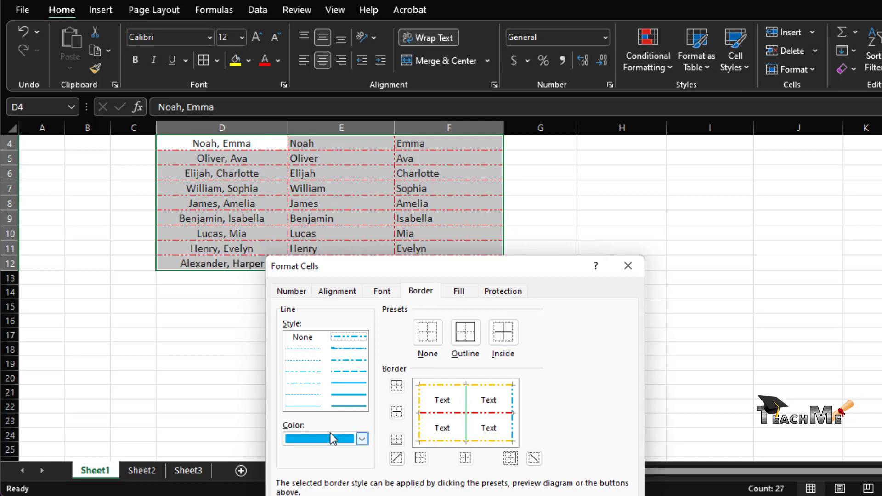
{"action": "left_click", "coordinate": [362, 439]}
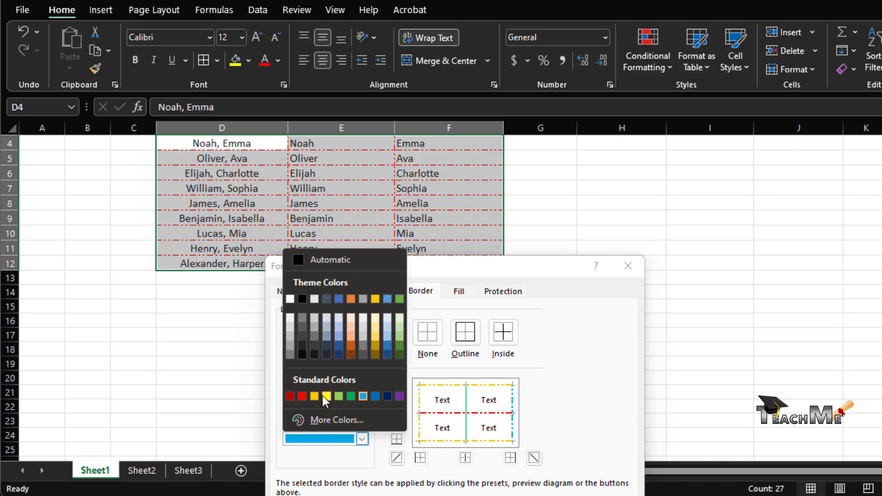
{"action": "left_click", "coordinate": [300, 398]}
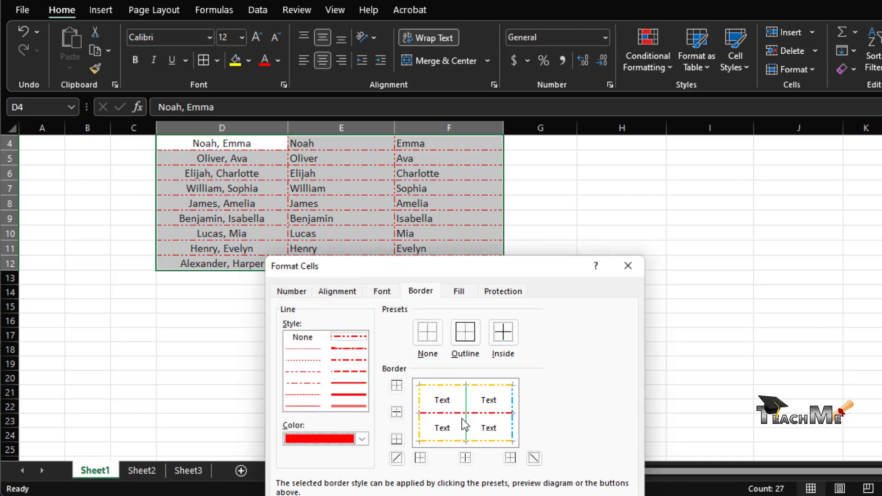
{"action": "left_click", "coordinate": [394, 385]}
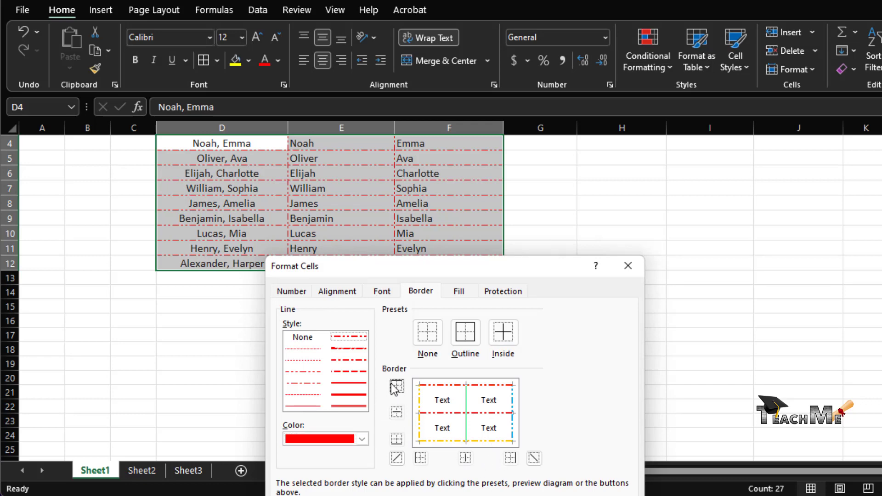
Step: Recolor the inside horizontal border of D4:F12 yellow and its bottom border gray, and apply the Format Cells border settings
{"action": "left_click", "coordinate": [362, 439]}
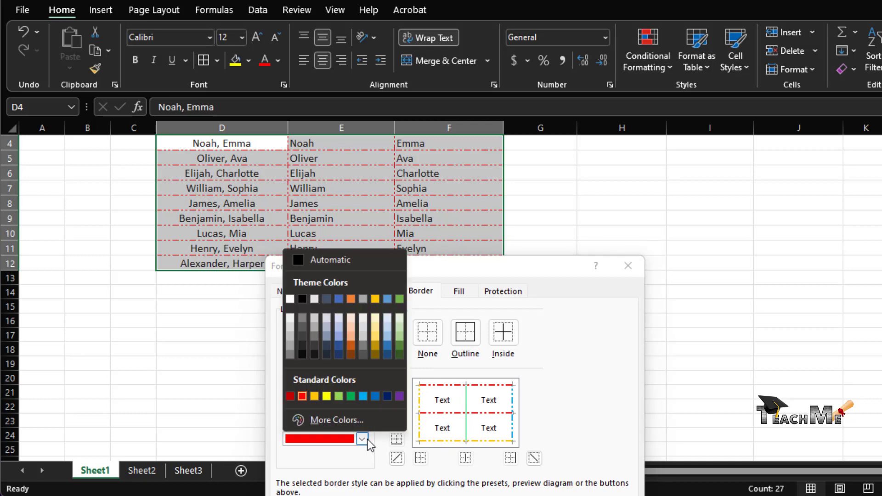
{"action": "left_click", "coordinate": [326, 396]}
{"action": "left_click", "coordinate": [398, 415]}
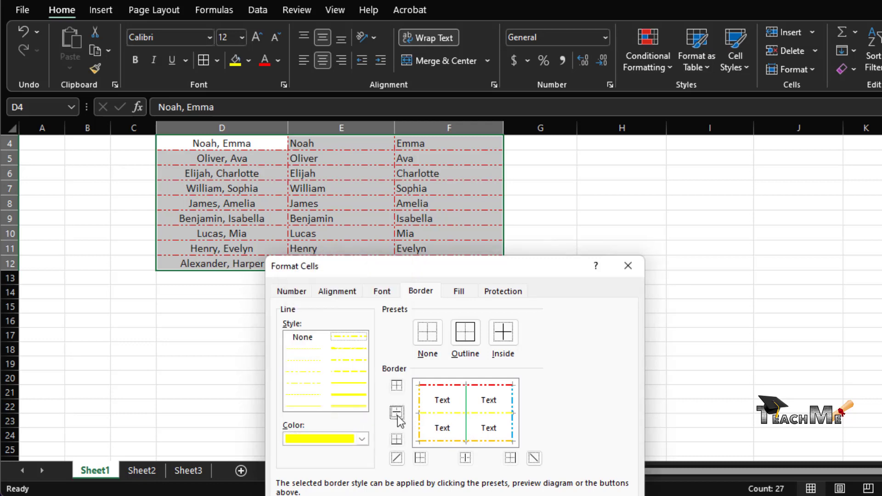
{"action": "left_click", "coordinate": [363, 439]}
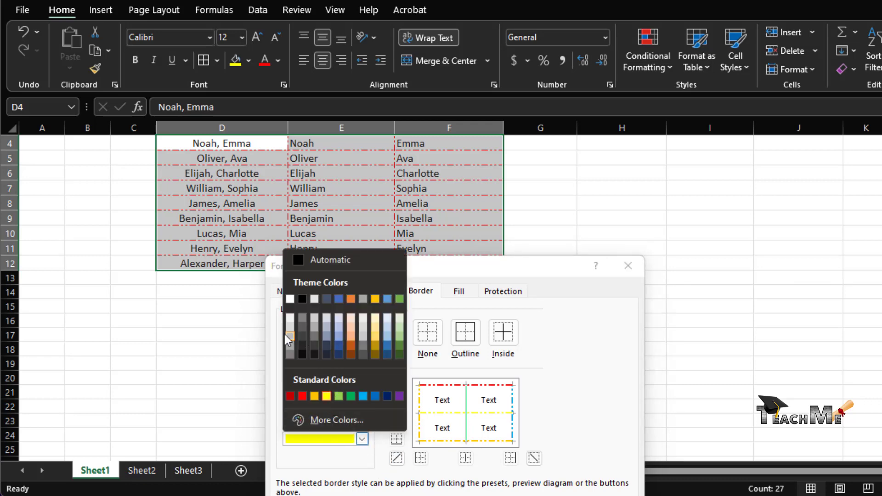
{"action": "left_click", "coordinate": [293, 354]}
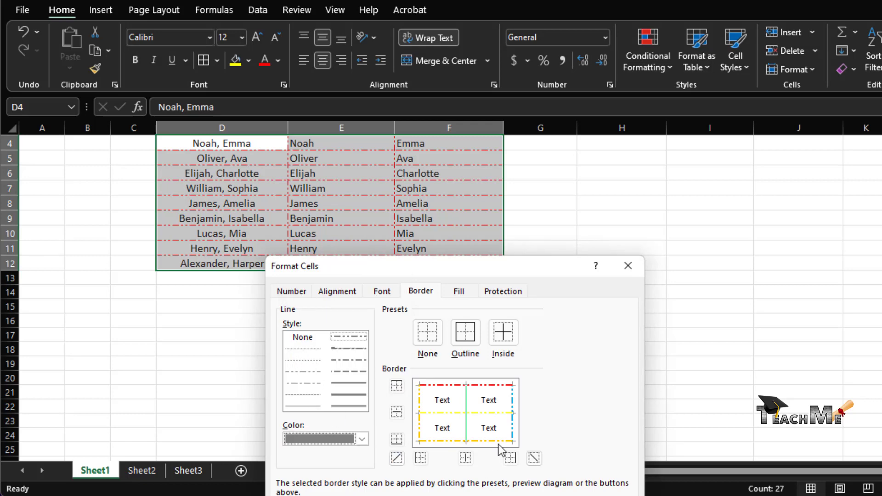
{"action": "left_click", "coordinate": [396, 439]}
{"action": "key", "text": "Return"}
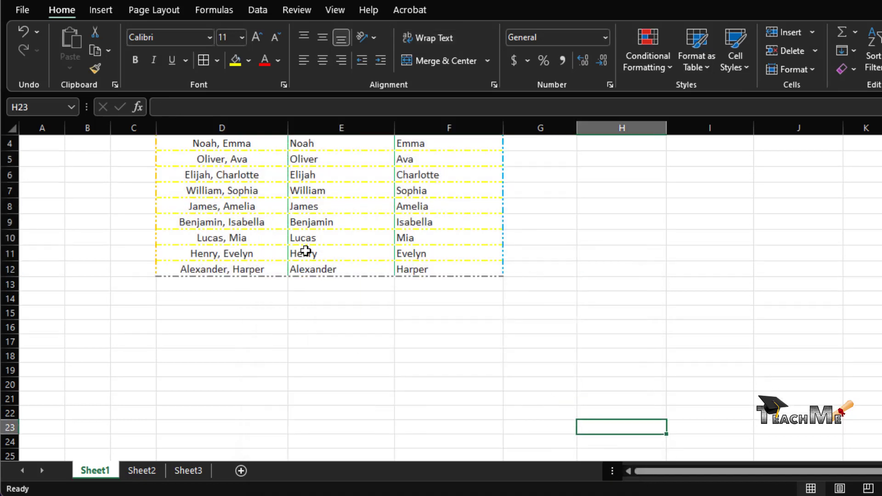
{"action": "scroll", "coordinate": [242, 222], "scroll_direction": "up", "scroll_amount": 1}
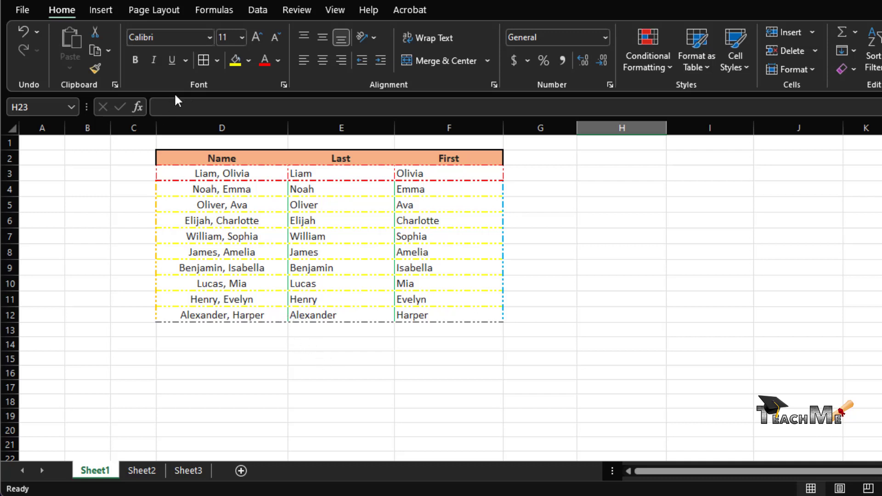
Step: Open the Border settings of Format Cells with the More Borders command for cell H23 and close them
{"action": "left_click", "coordinate": [217, 60]}
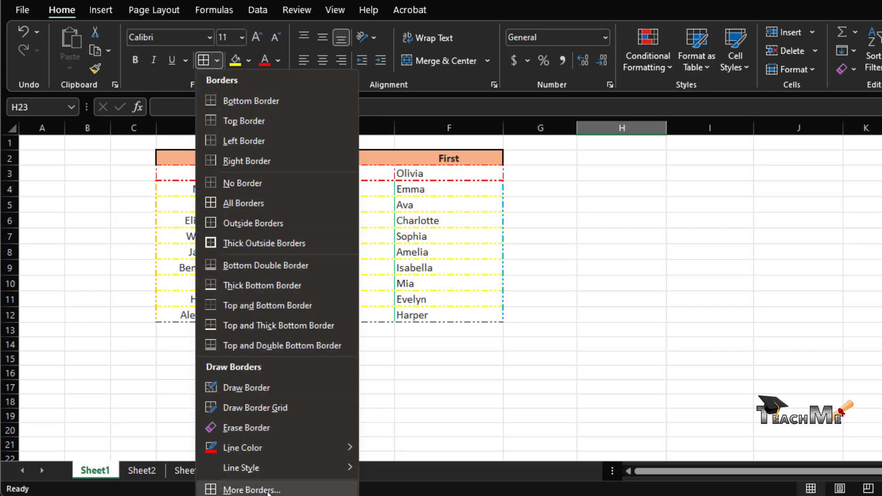
{"action": "mouse_move", "coordinate": [261, 470]}
{"action": "left_click", "coordinate": [239, 490]}
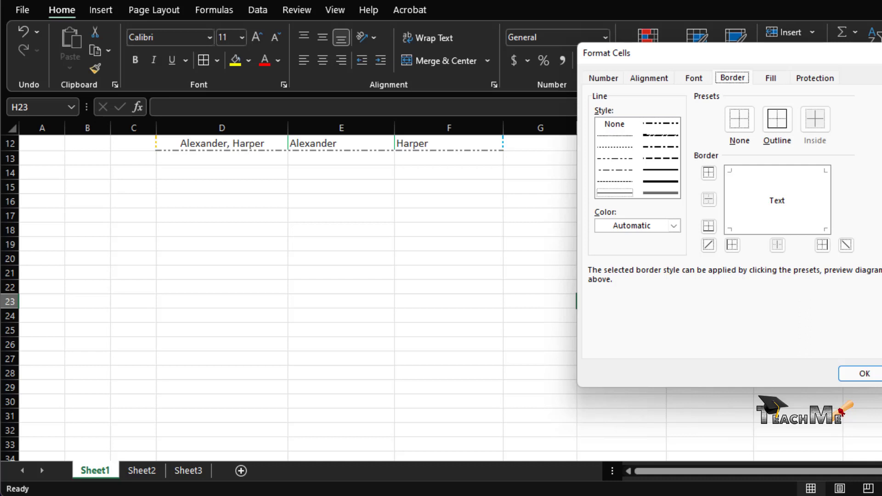
{"action": "left_click", "coordinate": [855, 373]}
{"action": "scroll", "coordinate": [387, 172], "scroll_direction": "up", "scroll_amount": 1}
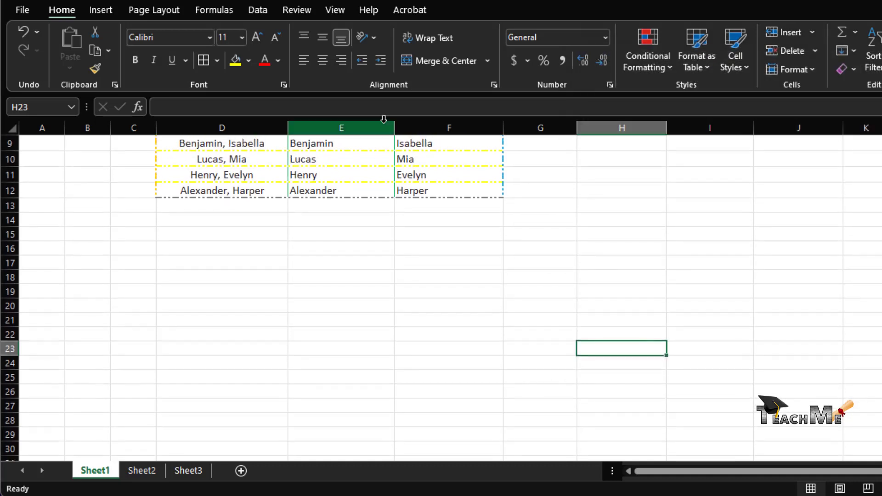